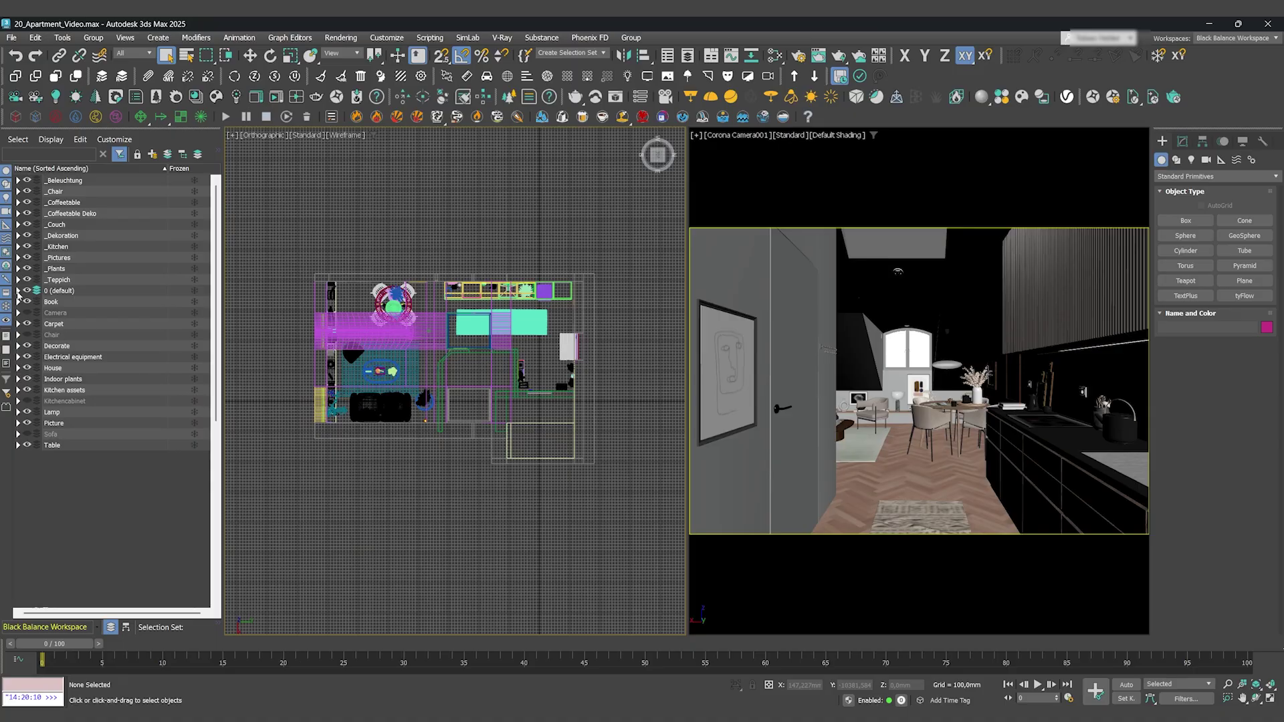
Change the production renderer from Corona to V-Ray GPU in the render setup.
{"action": "left_click", "coordinate": [17, 292]}
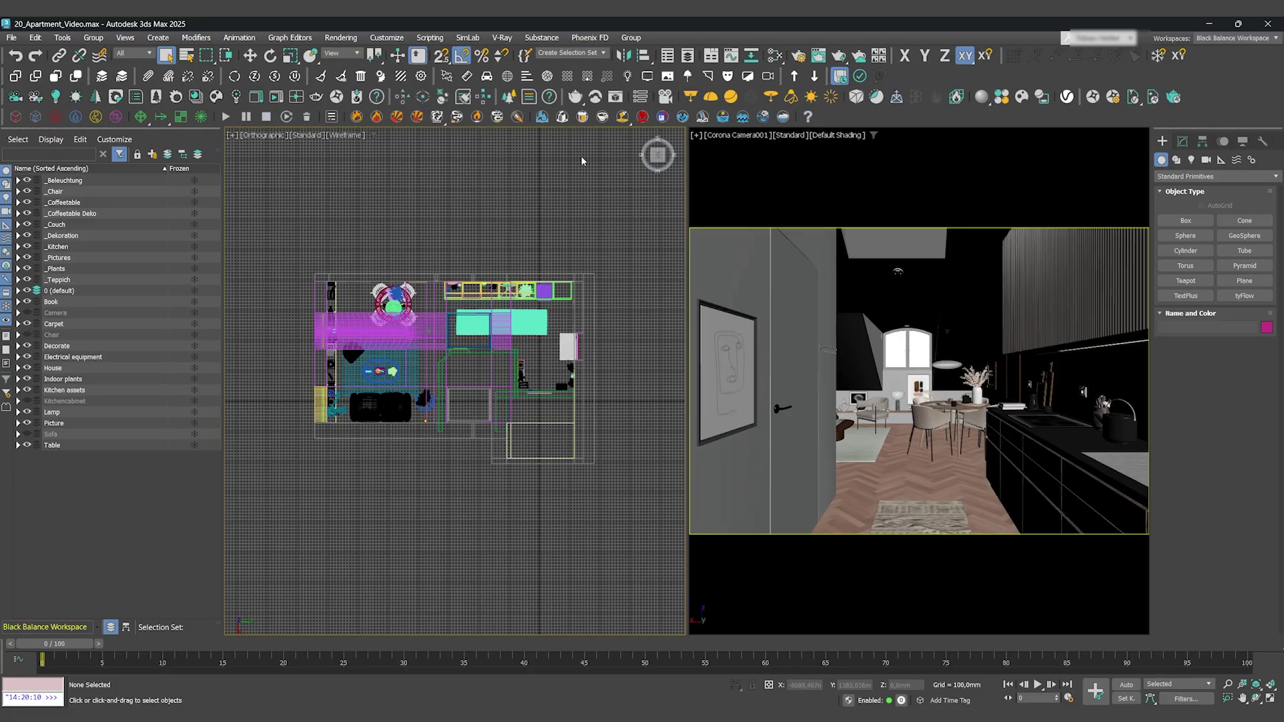
{"action": "left_click", "coordinate": [798, 54]}
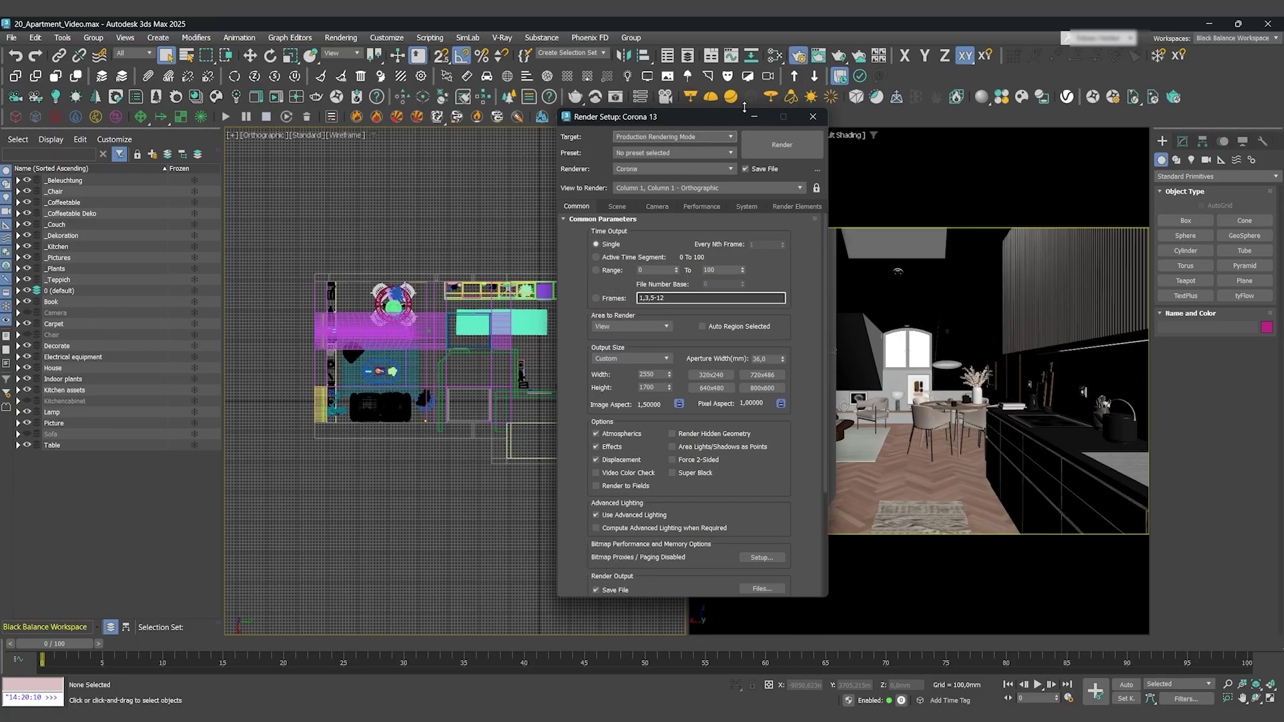
{"action": "left_click", "coordinate": [645, 167]}
{"action": "left_click", "coordinate": [661, 247]}
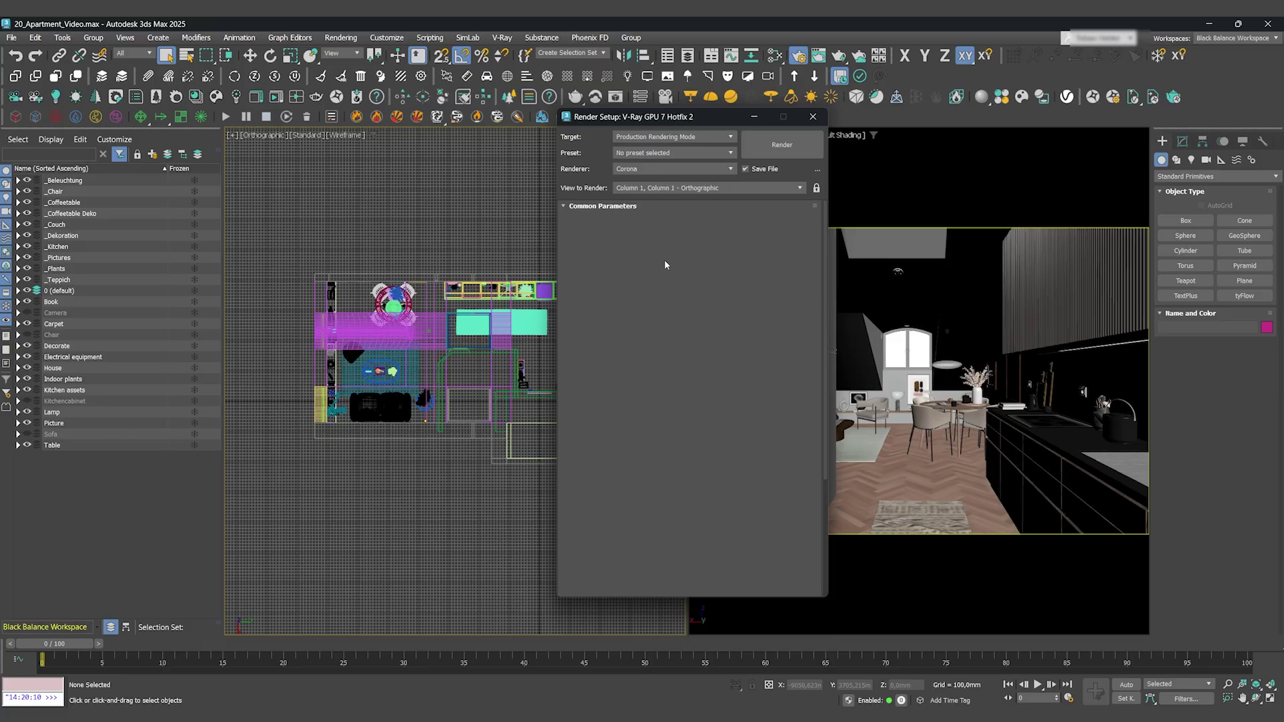
{"action": "left_click", "coordinate": [814, 118]}
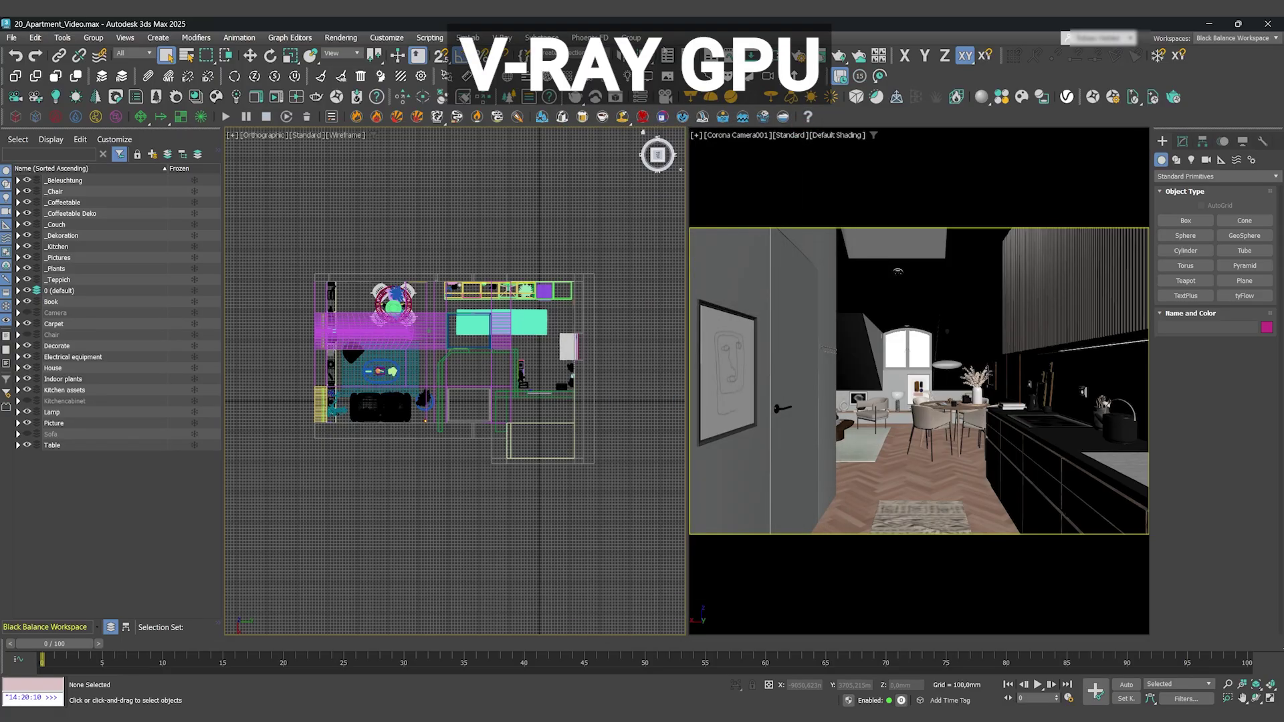
Convert the scene with the V-Ray Scene Converter, standard cameras to V-Ray Physical Camera, and open it in Chaos Vantage.
{"action": "left_click", "coordinate": [502, 38]}
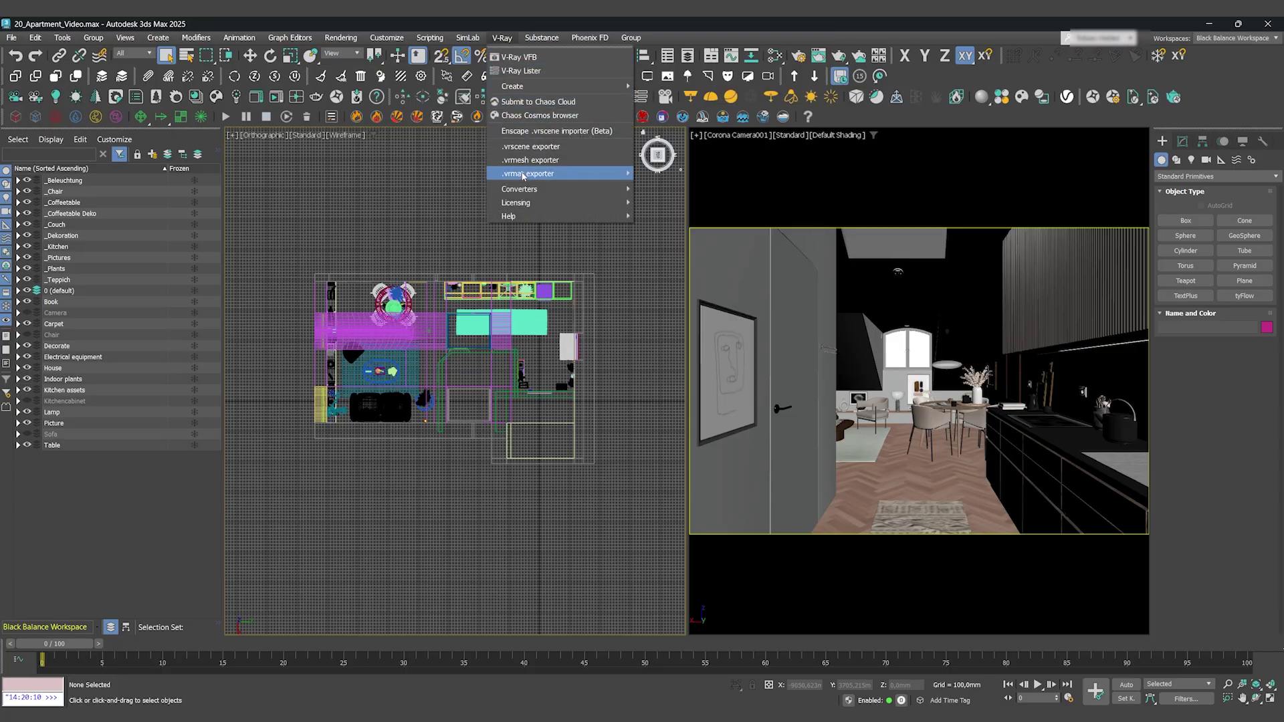
{"action": "mouse_move", "coordinate": [525, 191]}
{"action": "left_click", "coordinate": [676, 188]}
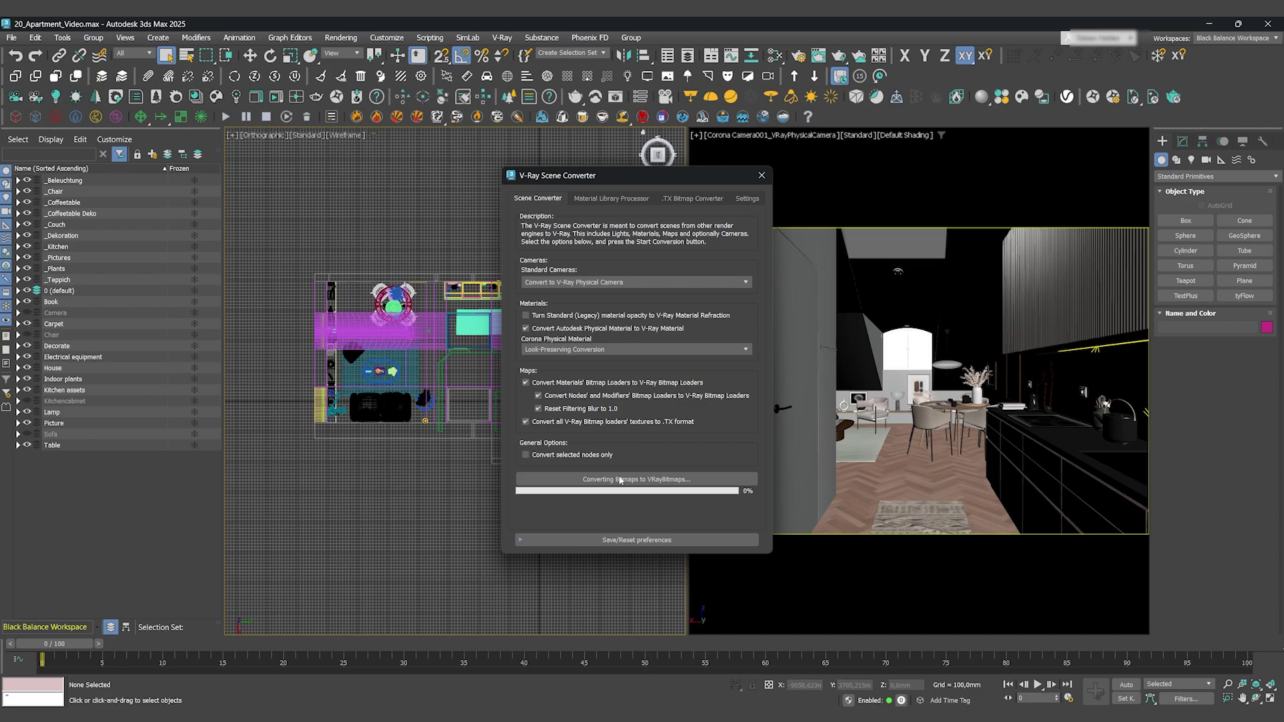
{"action": "left_click", "coordinate": [760, 175]}
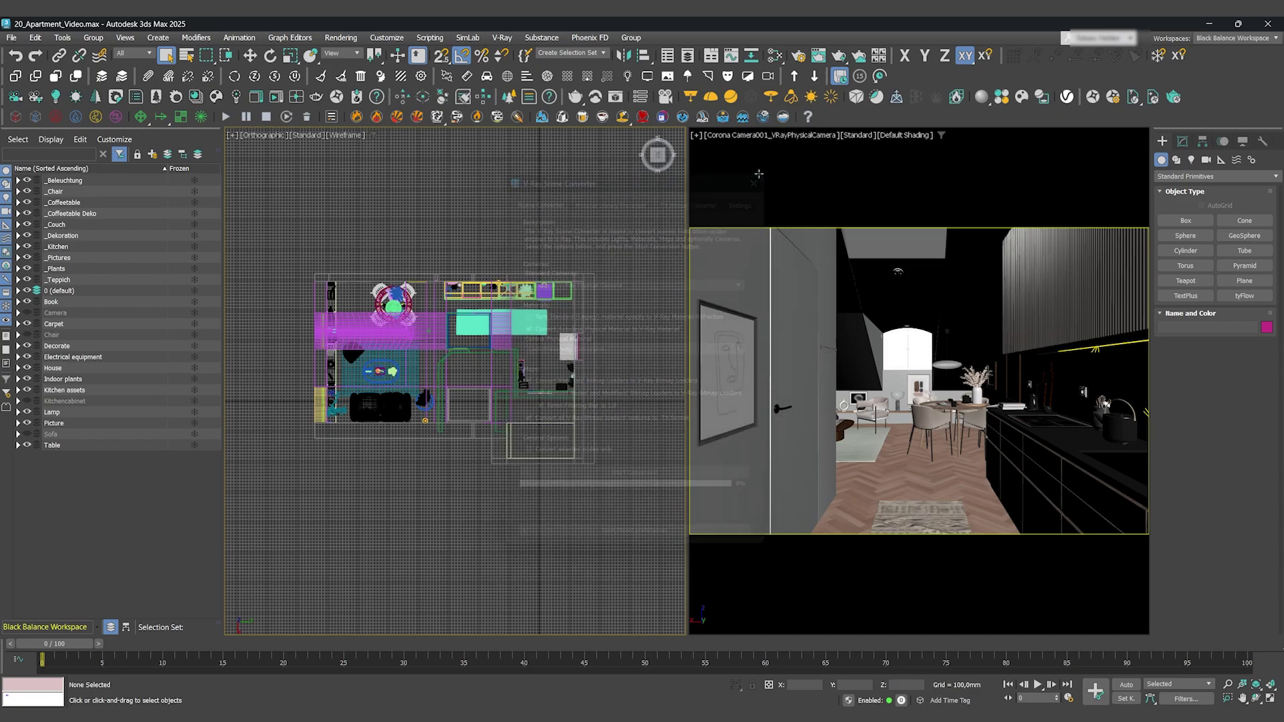
{"action": "left_click", "coordinate": [1136, 99]}
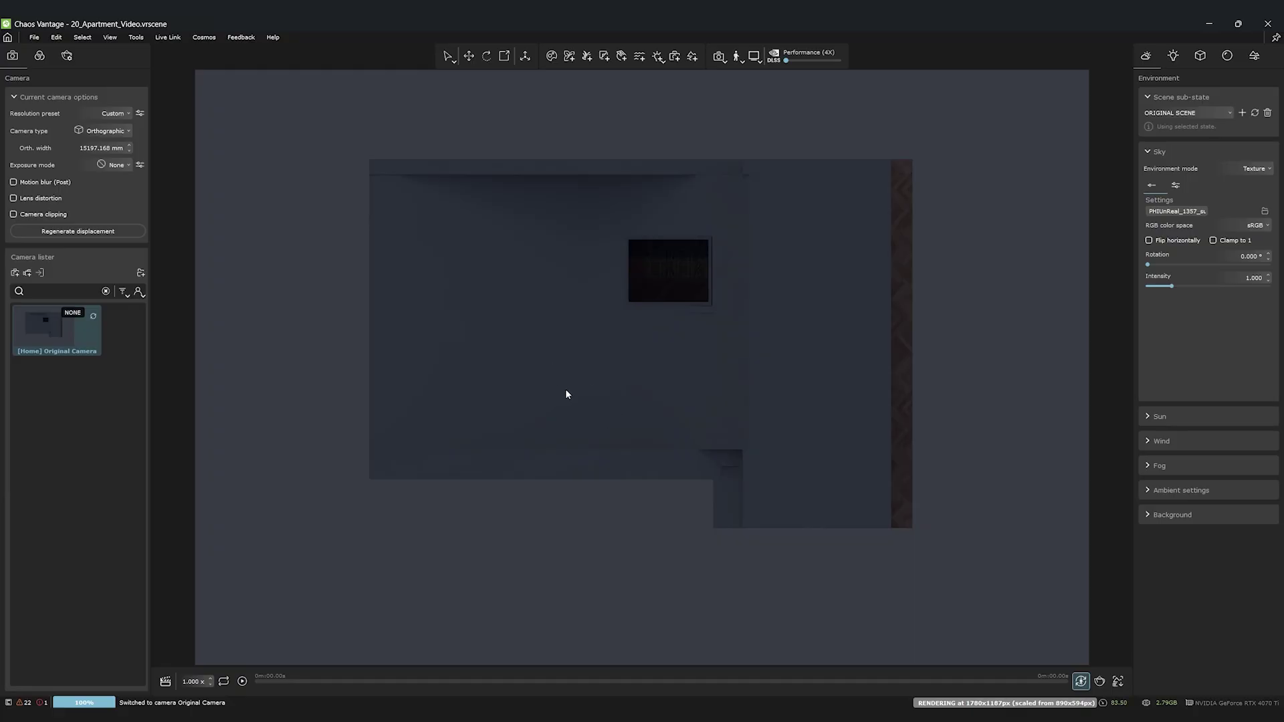
Unlock the camera's aspect ratio and set a custom portrait resolution of 1080 × 1920.
{"action": "left_click_drag", "start_coordinate": [565, 395], "coordinate": [562, 361]}
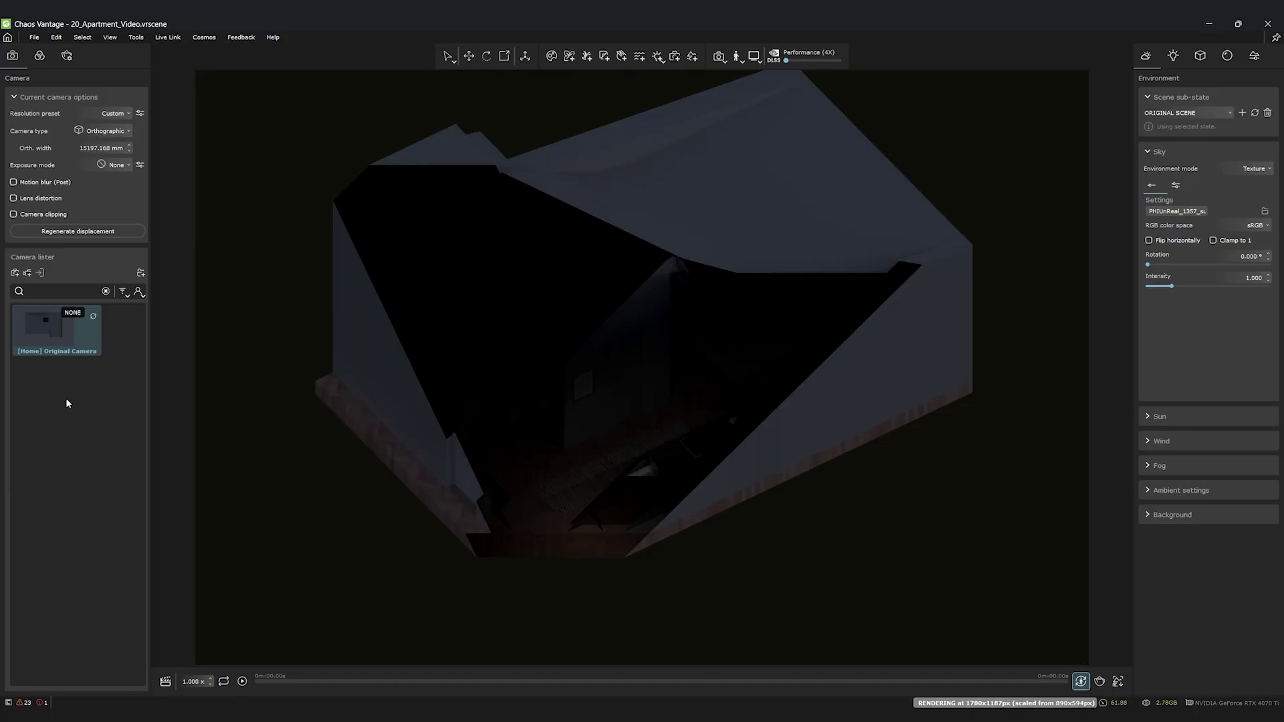
{"action": "left_click", "coordinate": [141, 113]}
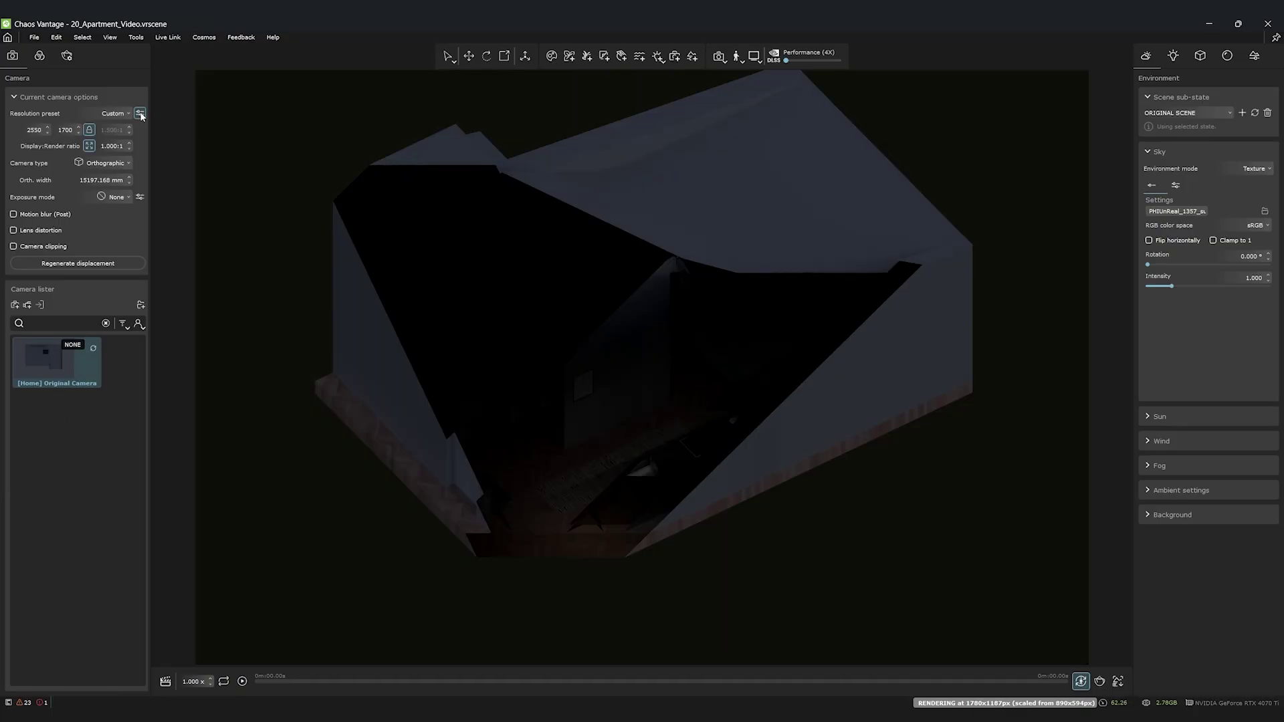
{"action": "double_click", "coordinate": [37, 129]}
{"action": "key", "text": "BackSpace"}
{"action": "type", "text": "1080"}
{"action": "key", "text": "Return"}
{"action": "left_click", "coordinate": [89, 129]}
{"action": "key", "text": "Tab"}
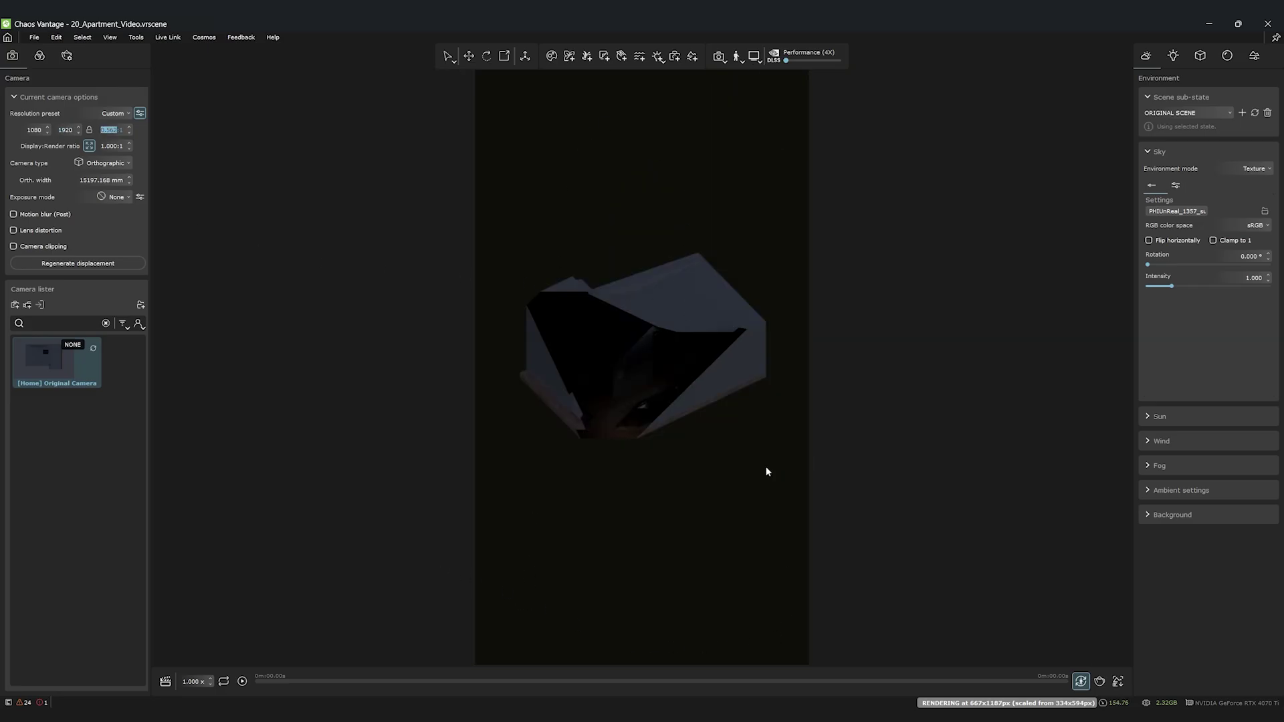
{"action": "left_click", "coordinate": [140, 113]}
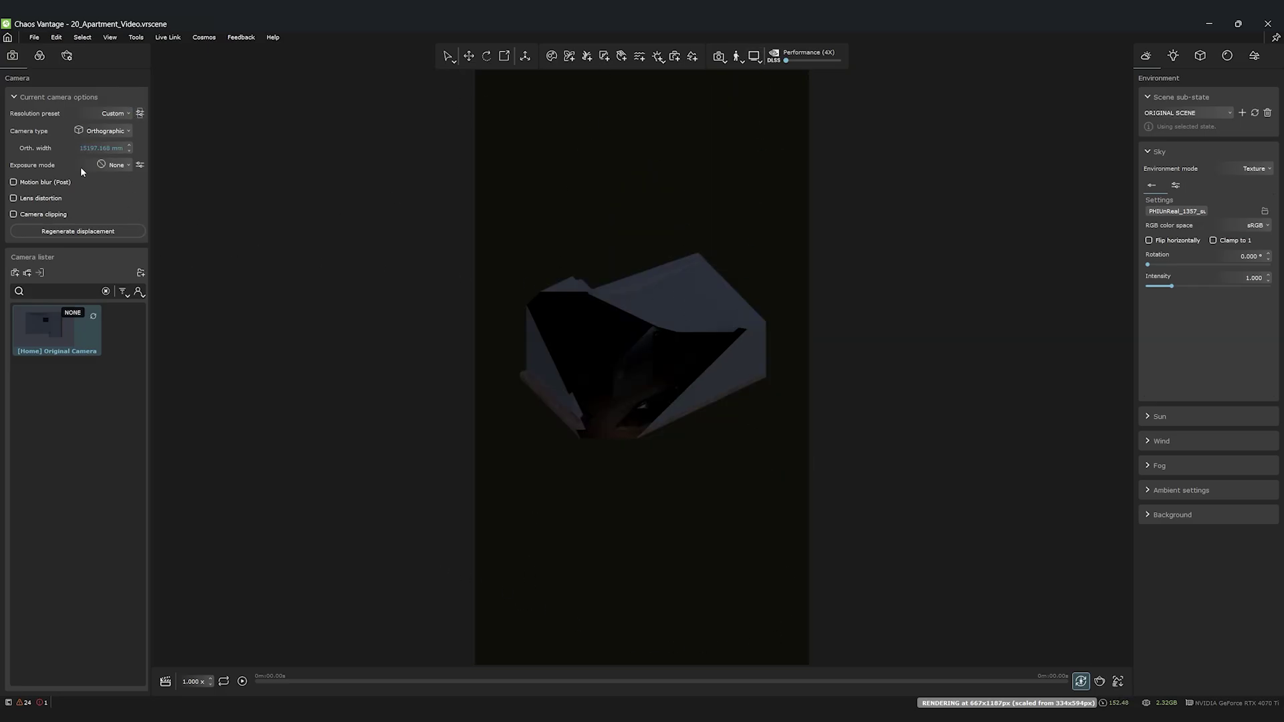
Set the camera type to Perspective with a focal length of 40 mm and the exposure mode to Value.
{"action": "left_click", "coordinate": [105, 131]}
{"action": "left_click", "coordinate": [110, 151]}
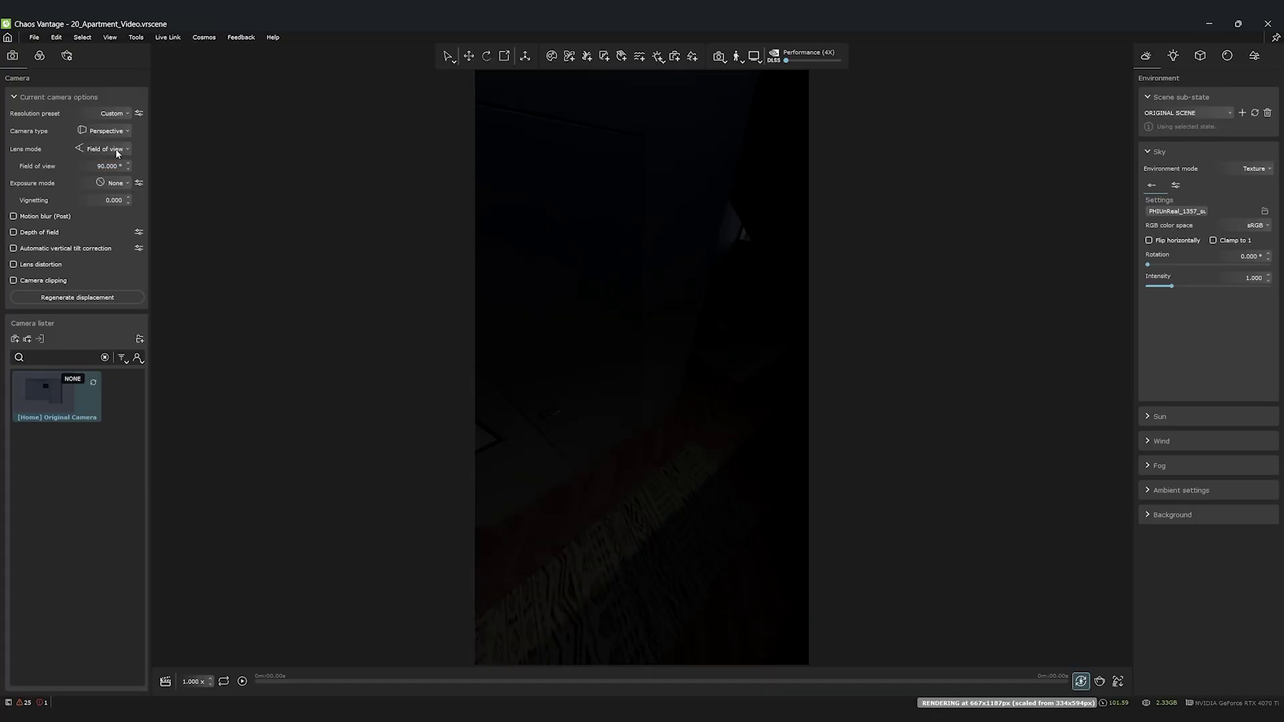
{"action": "left_click", "coordinate": [117, 150]}
{"action": "left_click", "coordinate": [108, 175]}
{"action": "key", "text": "ctrl+a"}
{"action": "type", "text": "40"}
{"action": "key", "text": "Return"}
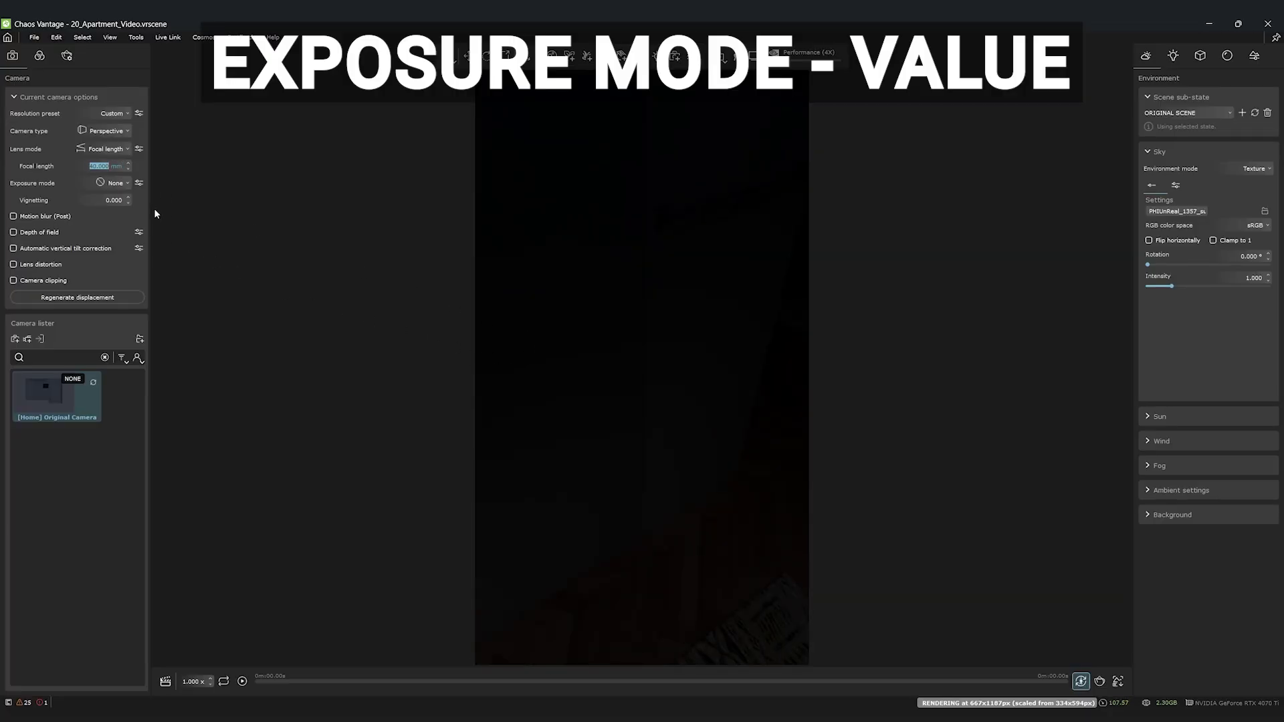
{"action": "left_click", "coordinate": [113, 182]}
{"action": "left_click", "coordinate": [109, 209]}
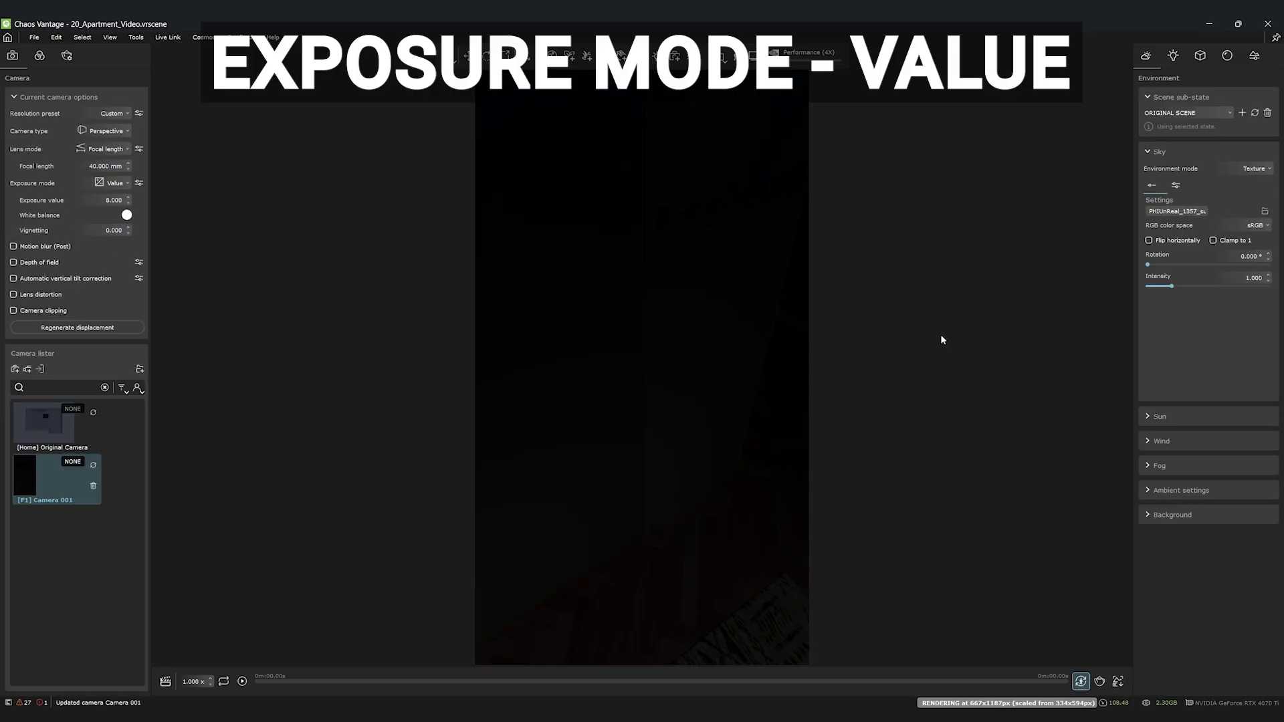
Change the environment mode to Physical sky and set the sky intensity to 2.25.
{"action": "left_click", "coordinate": [1252, 167]}
{"action": "left_click", "coordinate": [1232, 201]}
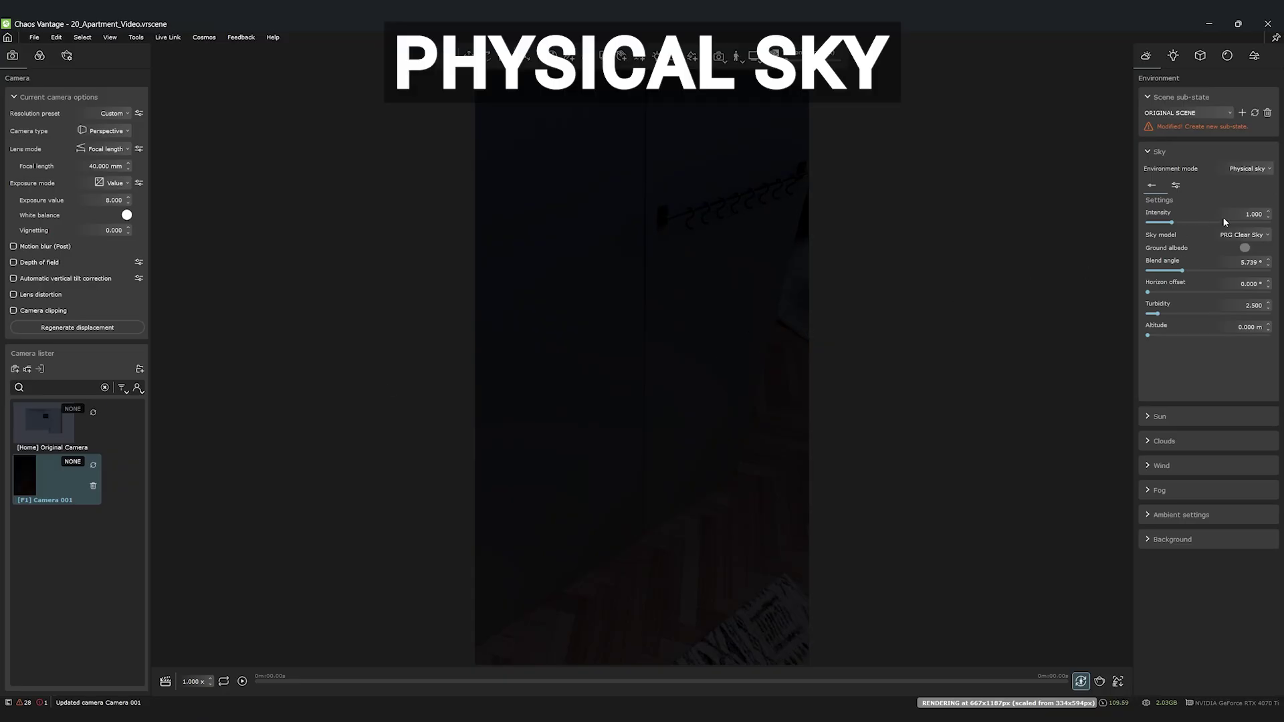
{"action": "double_click", "coordinate": [1247, 214]}
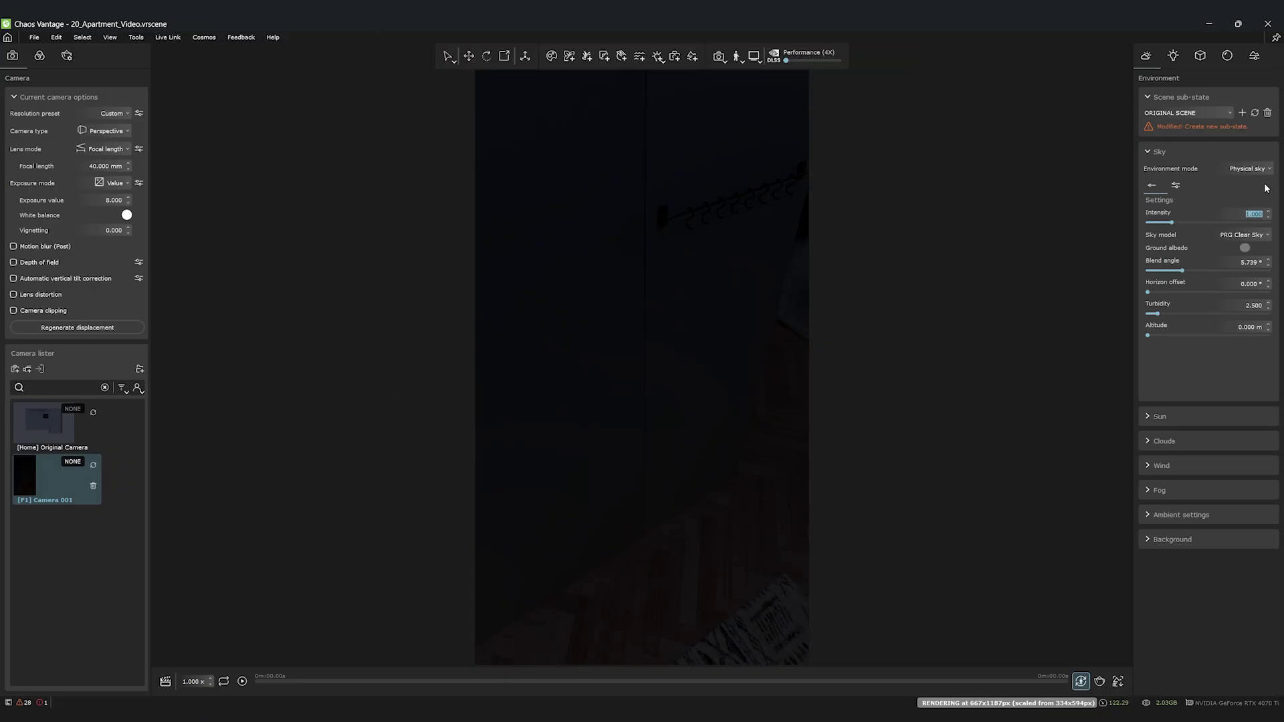
{"action": "type", "text": "2.25"}
{"action": "key", "text": "Return"}
Set the sky model to CIE Overcast with an indirect horizontal illumination of 25000.
{"action": "left_click", "coordinate": [1248, 235]}
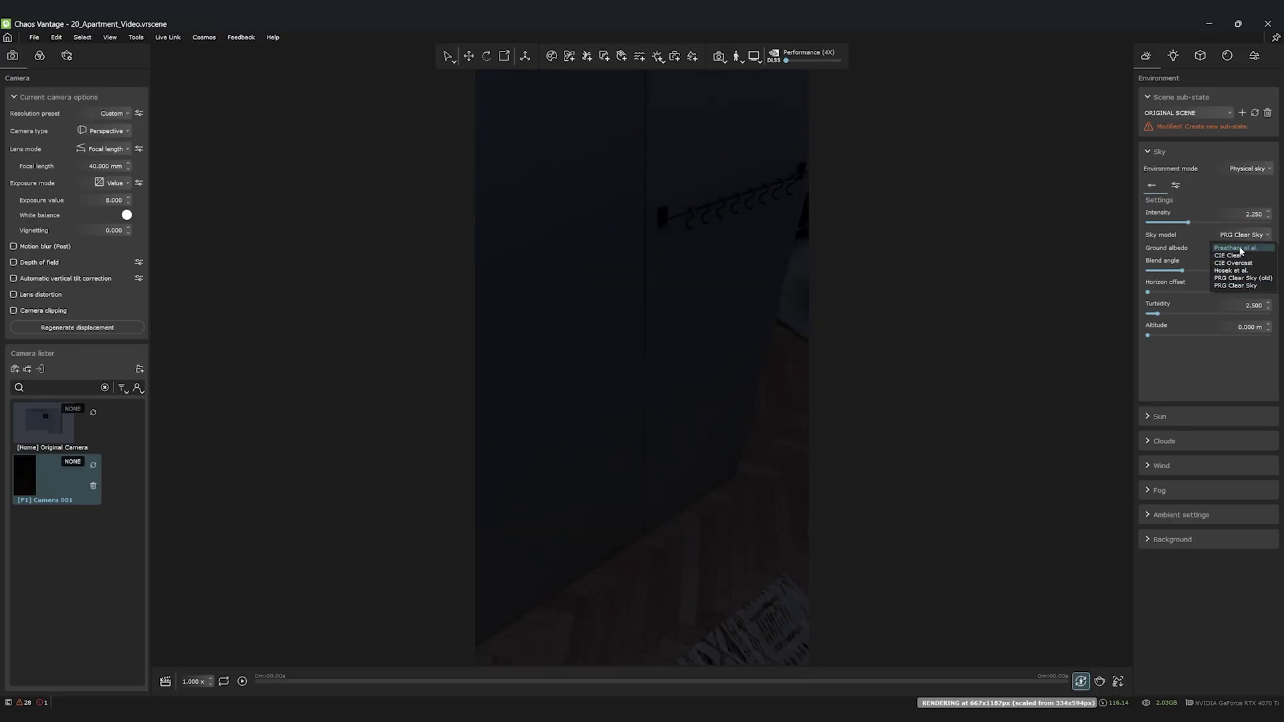
{"action": "left_click", "coordinate": [1235, 261]}
{"action": "type", "text": "25000"}
{"action": "key", "text": "Return"}
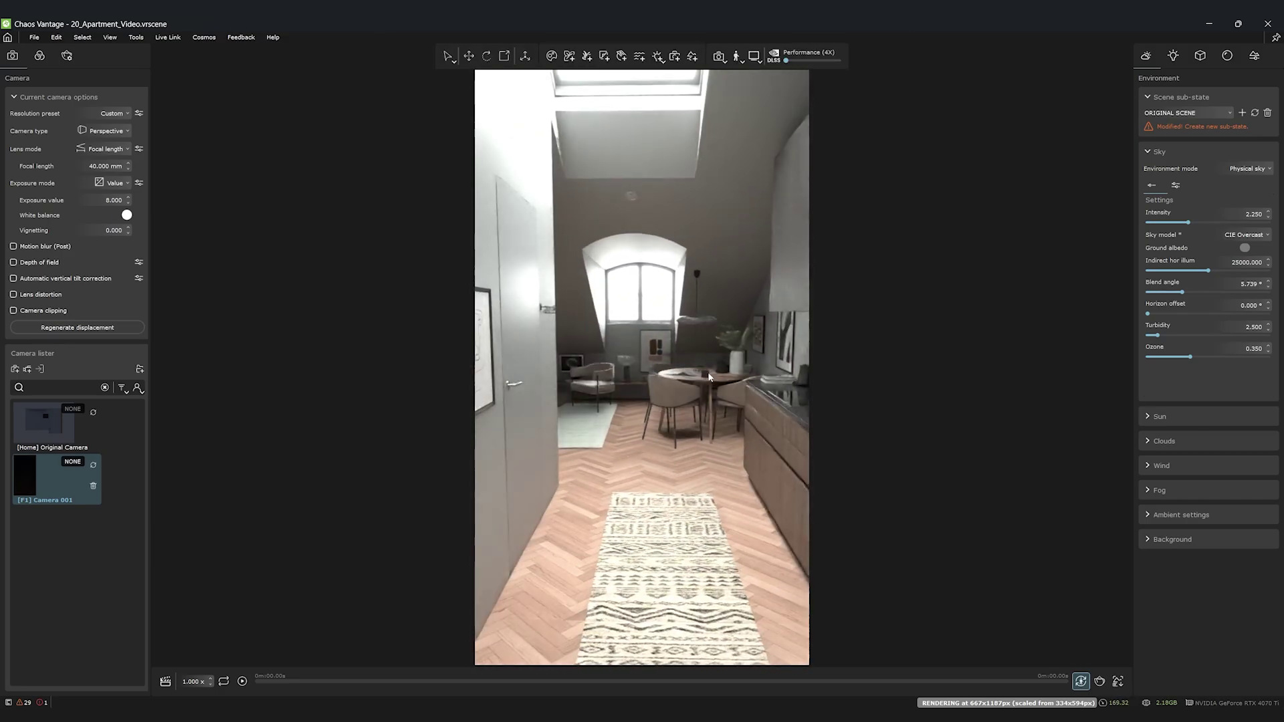
Enable camera clipping with a near distance of 1500 mm and update Camera 001 with the hallway and kitchen view.
{"action": "left_click", "coordinate": [13, 310]}
{"action": "left_click", "coordinate": [94, 326]}
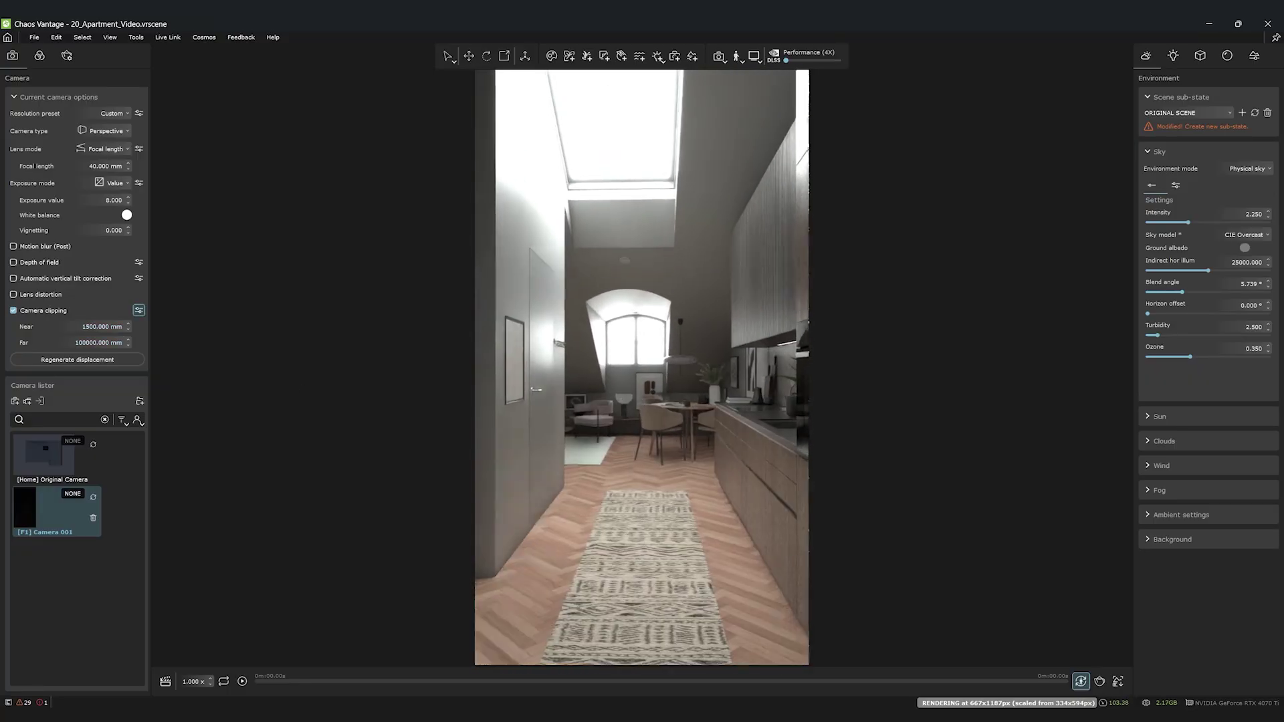
{"action": "left_click", "coordinate": [93, 497]}
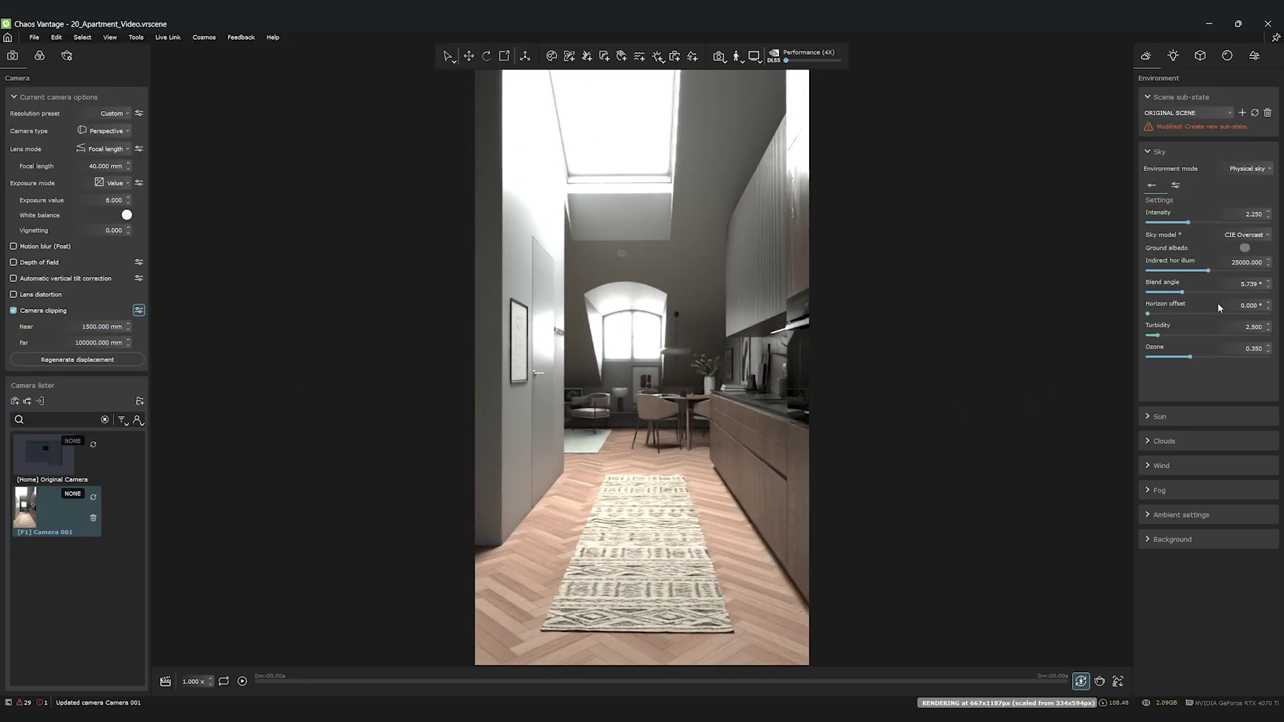
Enable the sun and set its intensity to 0.05.
{"action": "left_click", "coordinate": [1149, 418]}
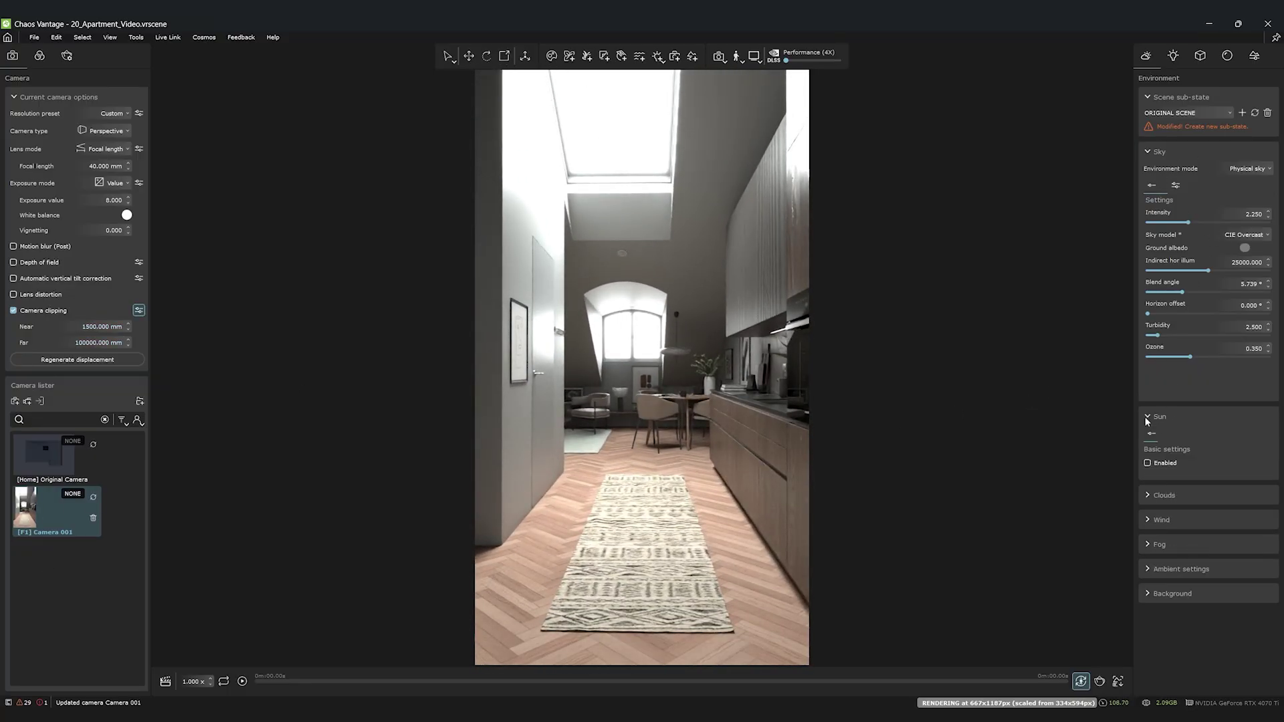
{"action": "left_click", "coordinate": [1155, 464]}
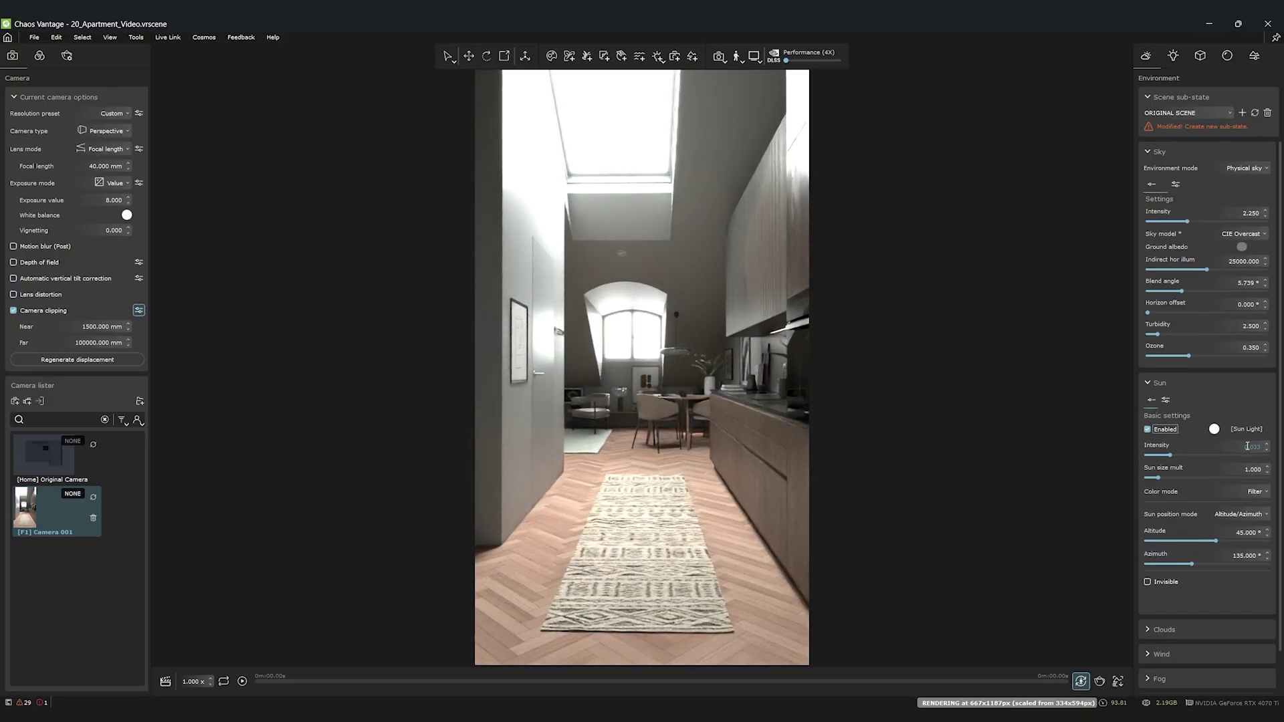
{"action": "left_click", "coordinate": [1247, 446]}
{"action": "type", "text": "0.05"}
{"action": "key", "text": "Return"}
Position the sun at an altitude of 25° and an azimuth of 200°.
{"action": "left_click", "coordinate": [1236, 540]}
{"action": "left_click_drag", "start_coordinate": [1235, 532], "coordinate": [1192, 548]}
{"action": "triple_click", "coordinate": [1250, 532]}
{"action": "type", "text": "225"}
{"action": "key", "text": "Return"}
{"action": "double_click", "coordinate": [1249, 557]}
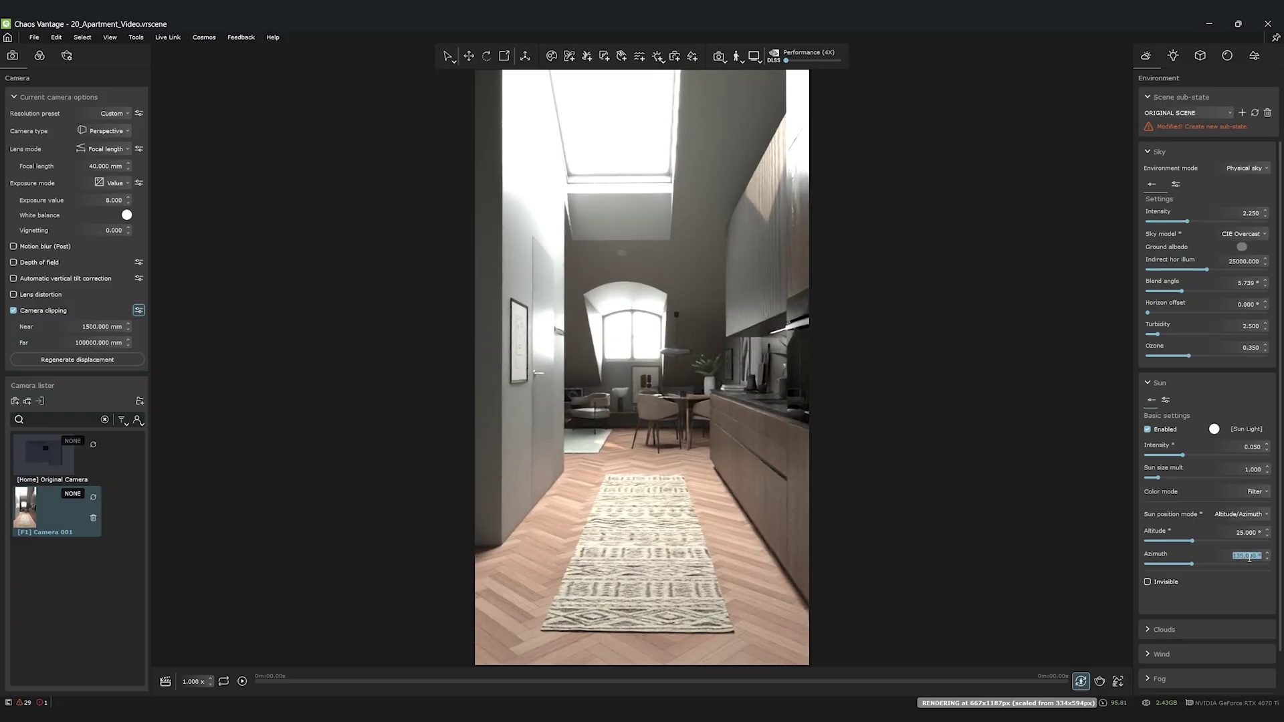
{"action": "type", "text": "200"}
{"action": "key", "text": "Return"}
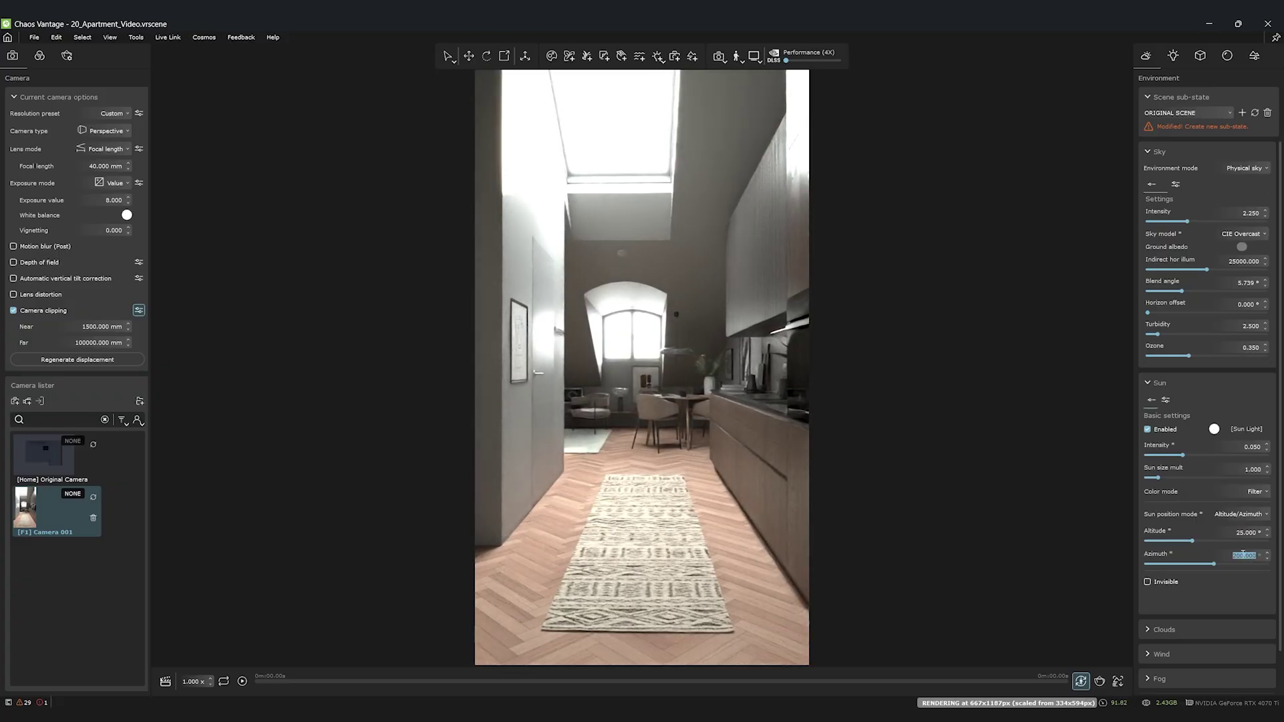
Return to the Camera 001 view and enable ambient occlusion in the ambient settings.
{"action": "key", "text": "w"}
{"action": "left_click_drag", "start_coordinate": [740, 490], "coordinate": [194, 495]}
{"action": "left_click", "coordinate": [57, 510]}
{"action": "left_click", "coordinate": [1173, 382]}
{"action": "left_click", "coordinate": [1147, 514]}
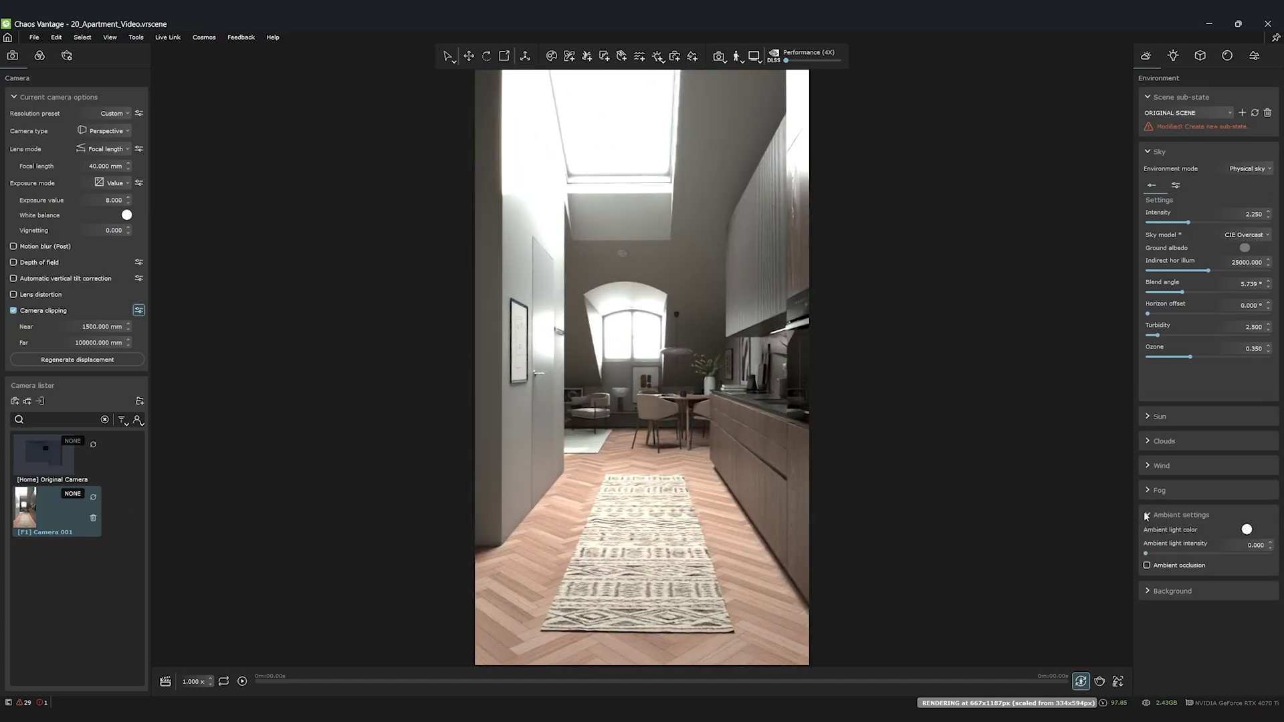
{"action": "left_click", "coordinate": [1147, 566]}
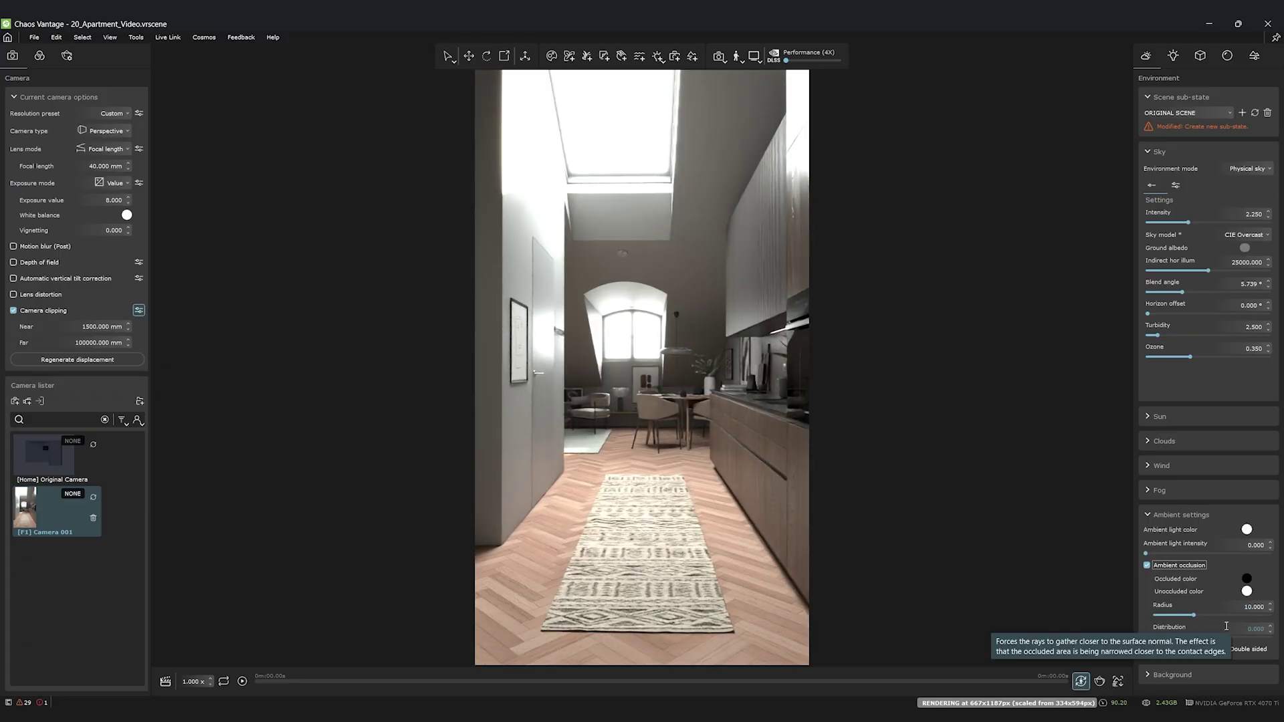
{"action": "left_click", "coordinate": [1148, 516]}
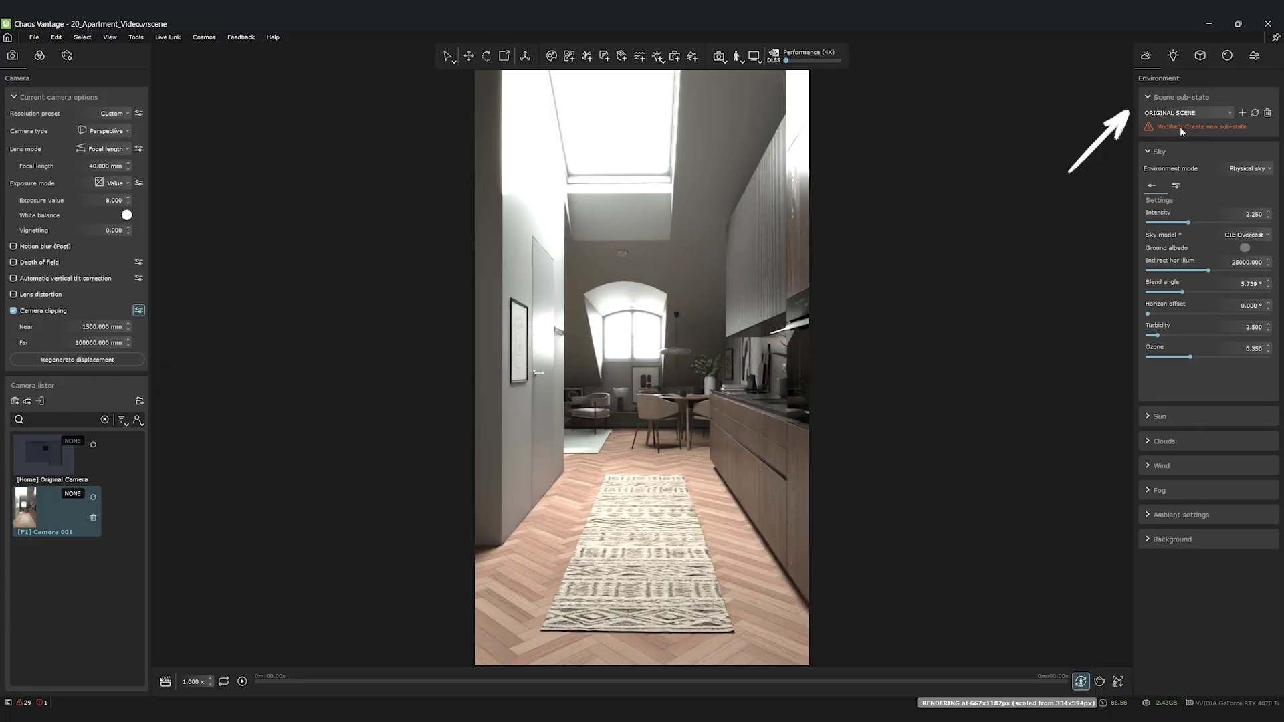
Save the environment setup as a new scene sub-state named Environment01 and update it.
{"action": "left_click", "coordinate": [1243, 113]}
{"action": "double_click", "coordinate": [1190, 115]}
{"action": "type", "text": "Environment01"}
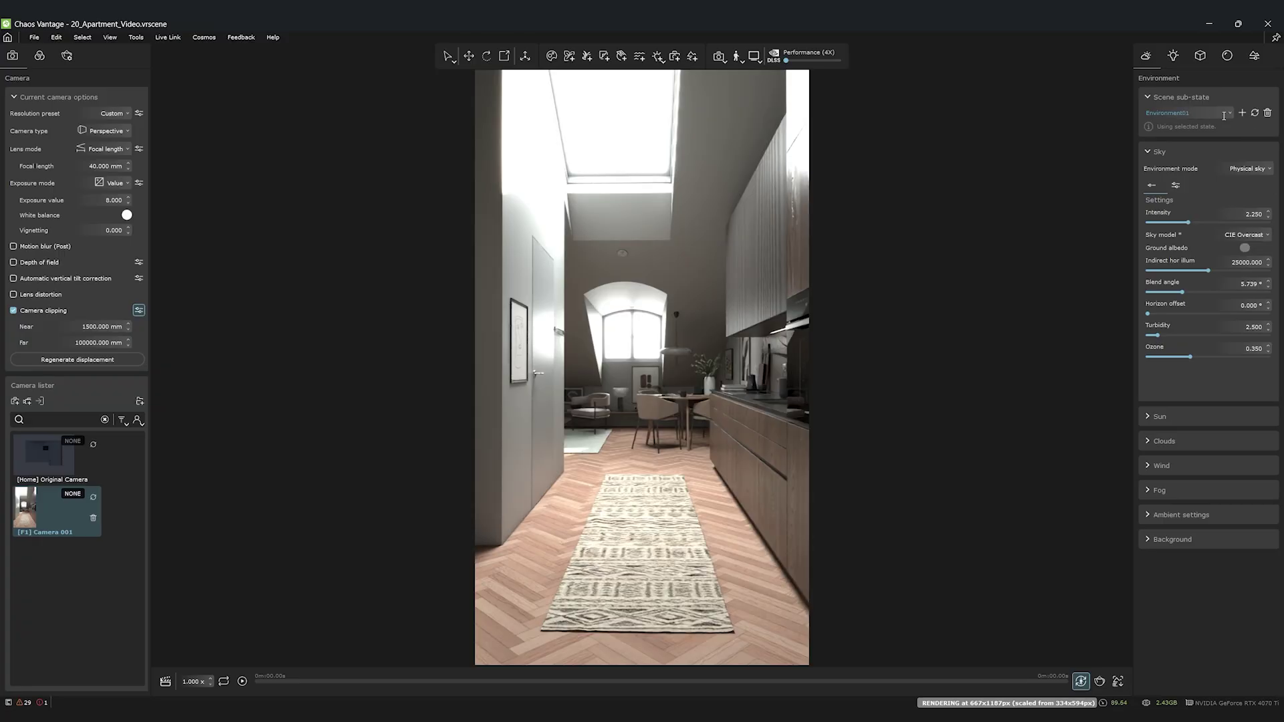
{"action": "left_click", "coordinate": [1255, 113]}
Disable the scene lights except the wall lamp's sphere light VRayLight1693_VRayLight, and set that light's intensity to 25.
{"action": "left_click", "coordinate": [1172, 57]}
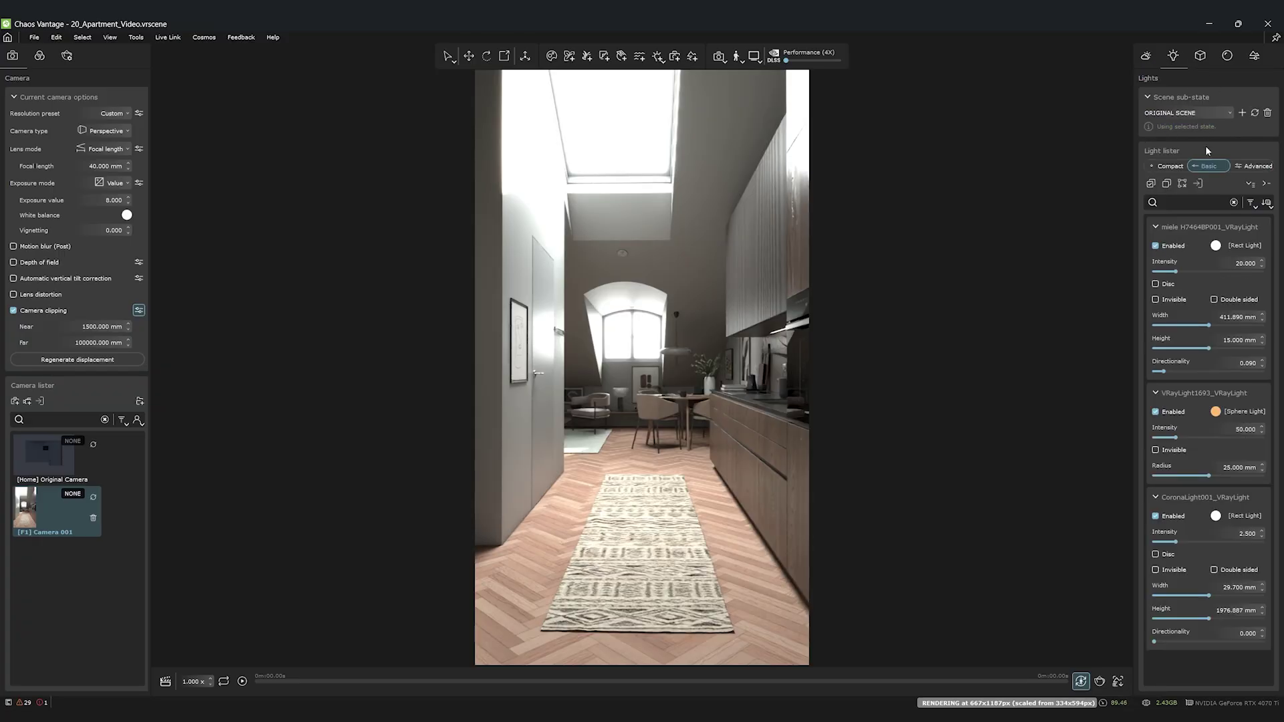
{"action": "left_click", "coordinate": [1167, 183]}
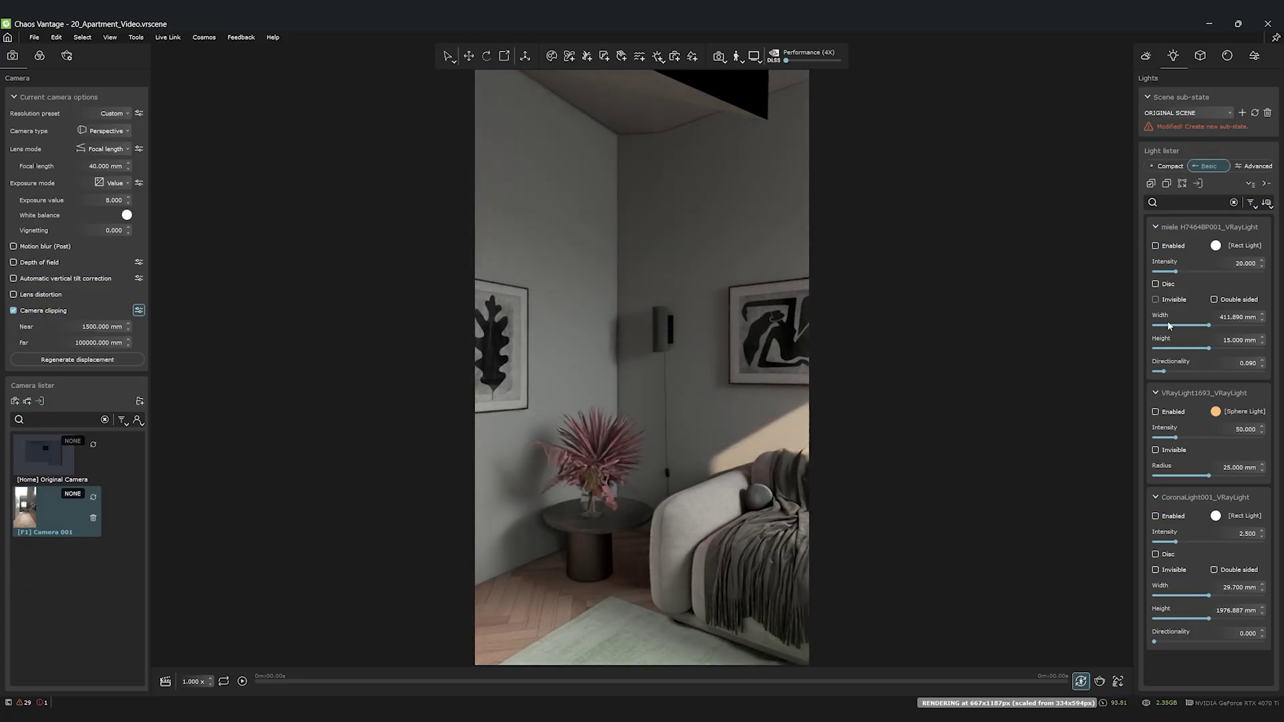
{"action": "left_click", "coordinate": [1154, 411]}
{"action": "triple_click", "coordinate": [1247, 427]}
{"action": "type", "text": "25"}
{"action": "key", "text": "Tab"}
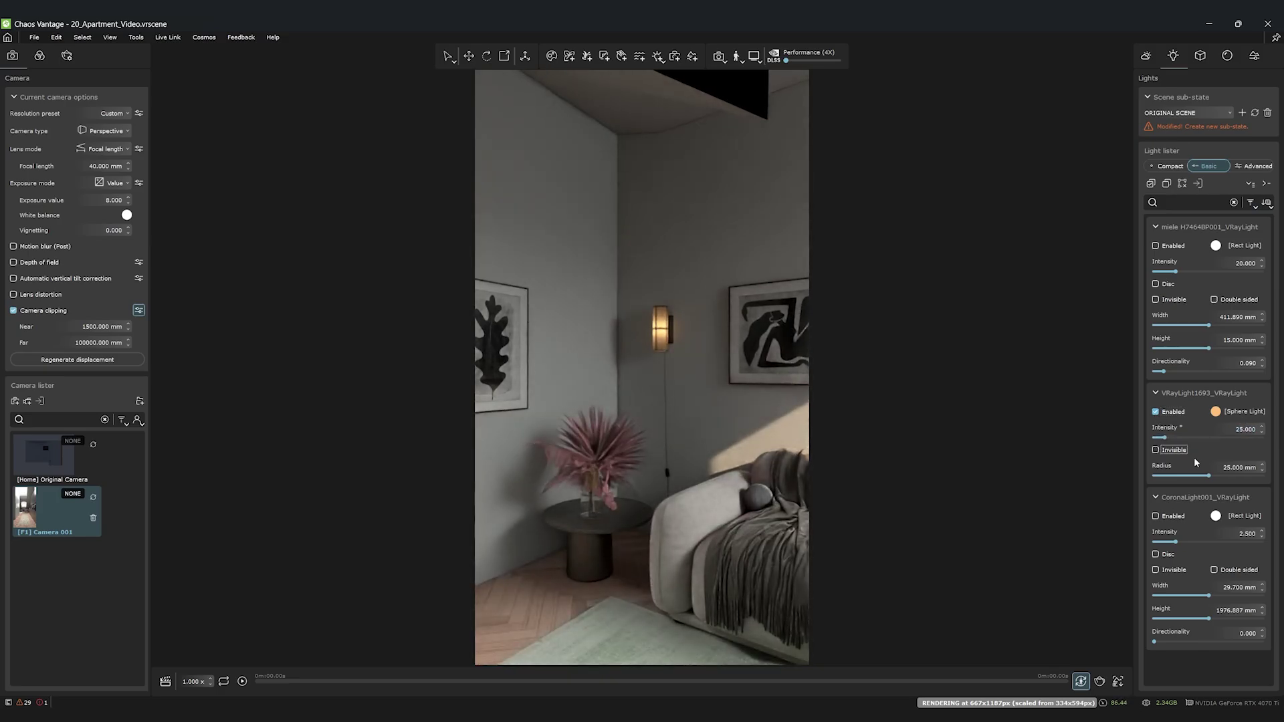
Enable the kitchen strip light CoronaLight001_VRayLight and set its intensity to 2.
{"action": "left_click", "coordinate": [1155, 516]}
{"action": "left_click", "coordinate": [1241, 534]}
{"action": "type", "text": "2"}
{"action": "key", "text": "Return"}
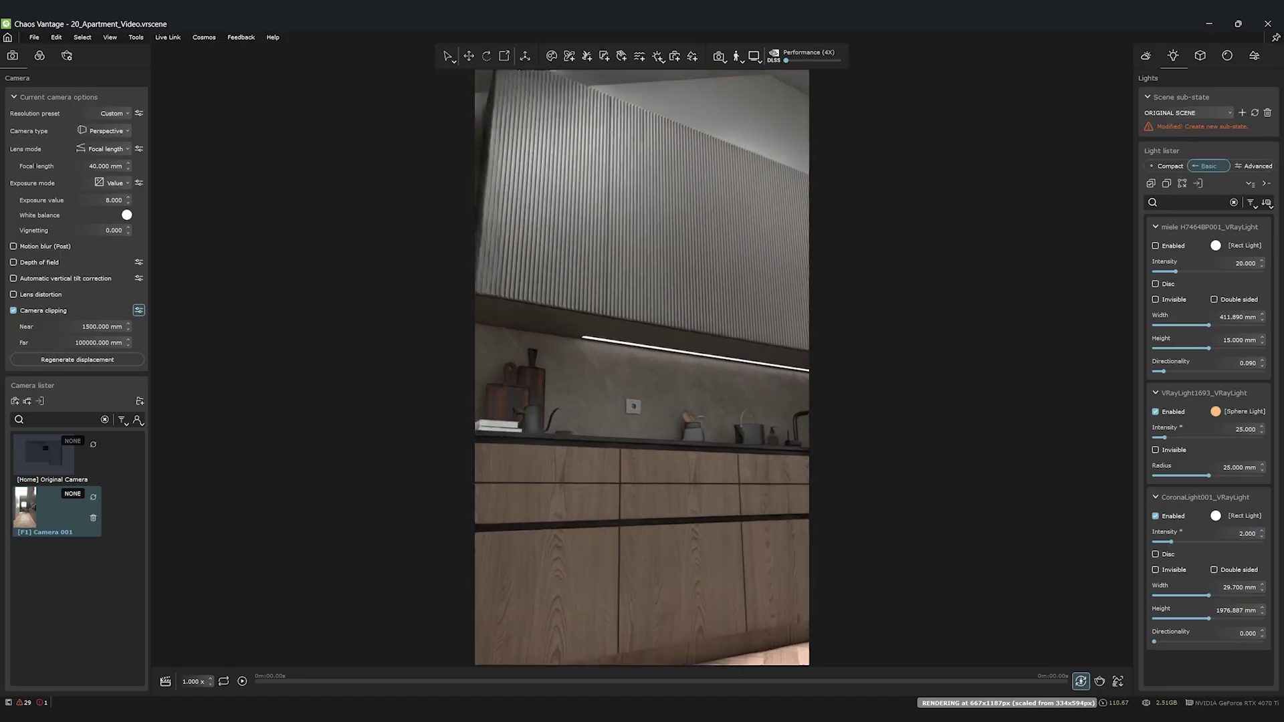
Turn on the Miele oven's rectangle light with an intensity of 15.
{"action": "left_click", "coordinate": [1245, 262]}
{"action": "type", "text": "15"}
{"action": "key", "text": "Return"}
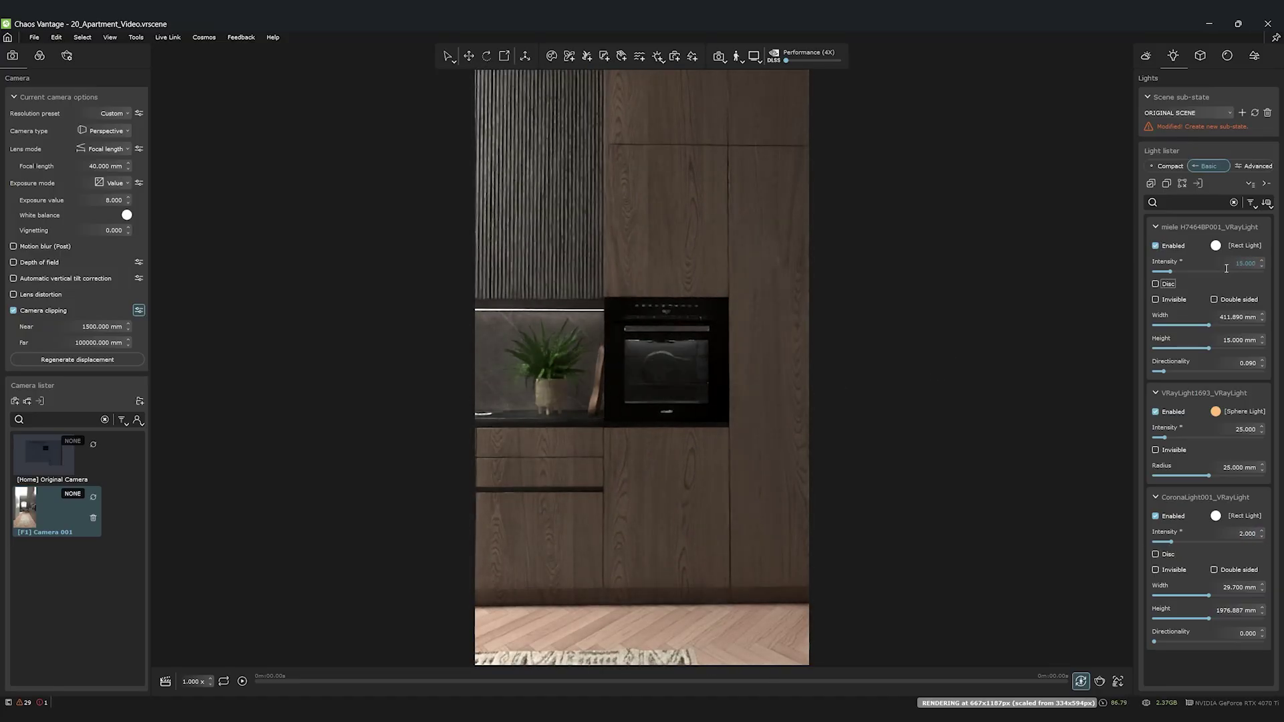
Save the light setup as a new scene sub-state named Lighting01 and update it.
{"action": "left_click", "coordinate": [1243, 113]}
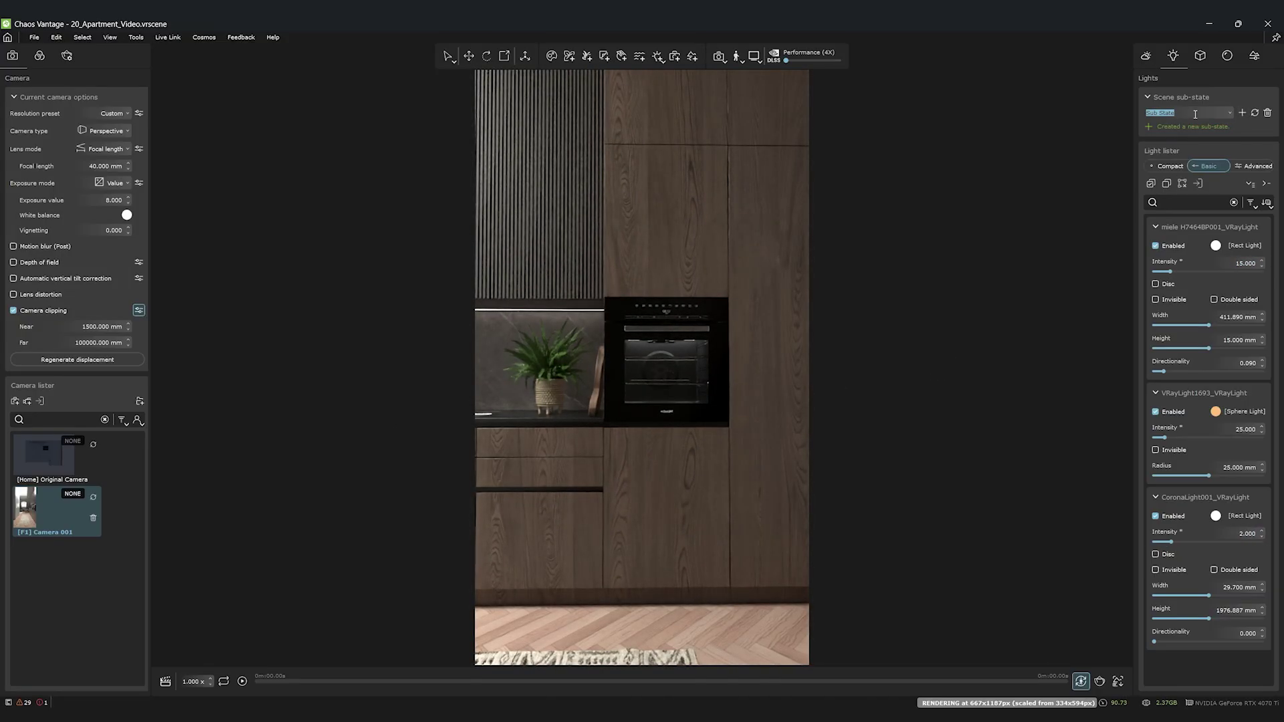
{"action": "type", "text": "Lightin"}
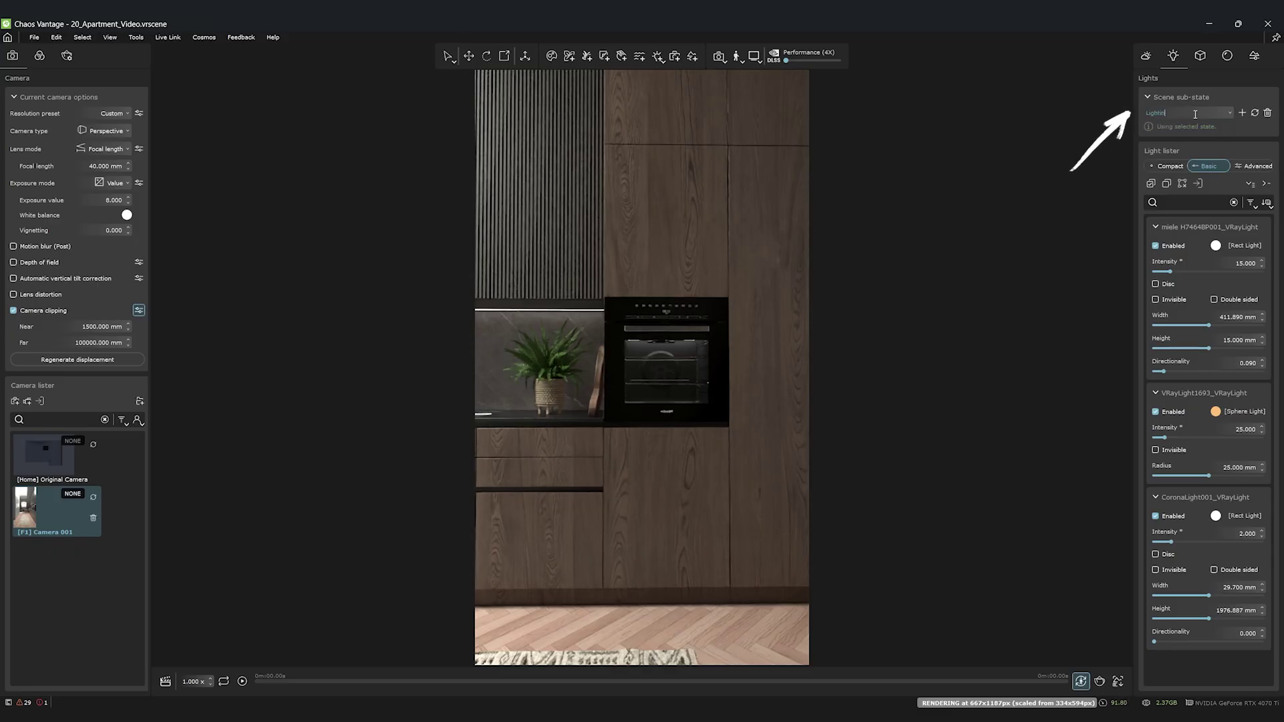
{"action": "type", "text": "g01"}
{"action": "key", "text": "Return"}
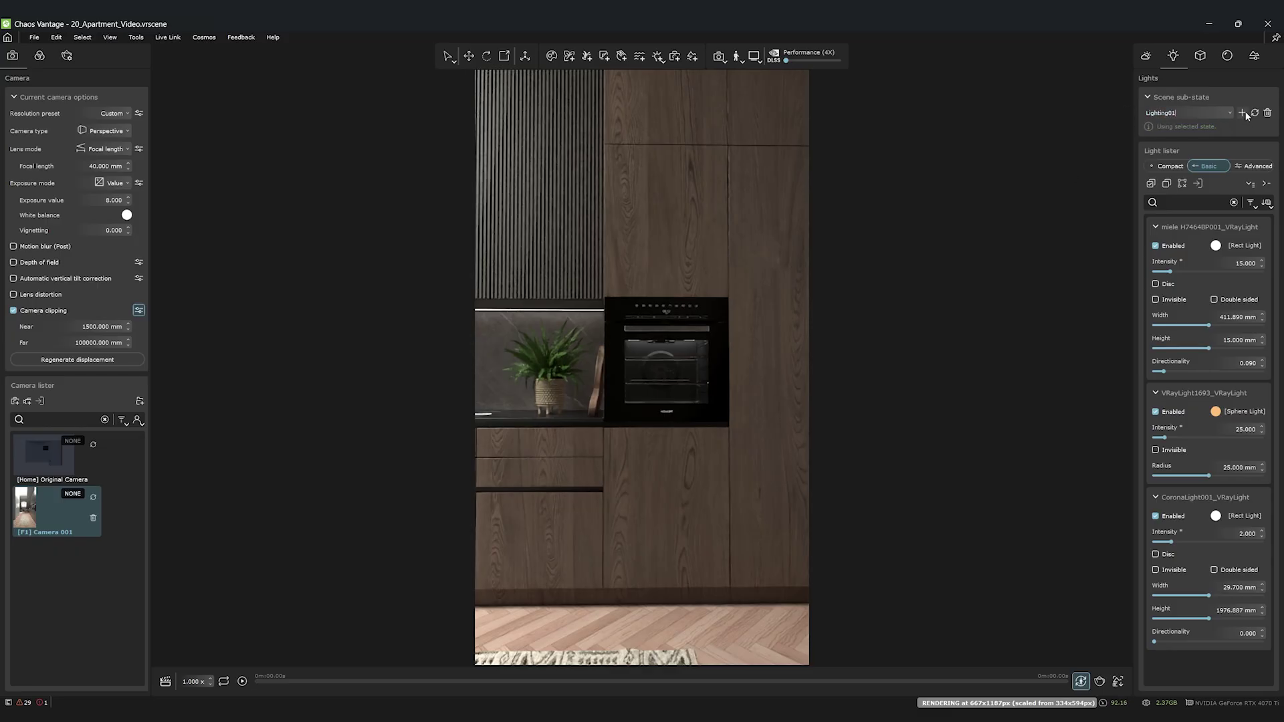
{"action": "left_click", "coordinate": [1254, 113]}
Create a scene state named Animation01 from the current sub-states and assign it to Camera 001.
{"action": "left_click", "coordinate": [1200, 56]}
{"action": "left_click", "coordinate": [1253, 56]}
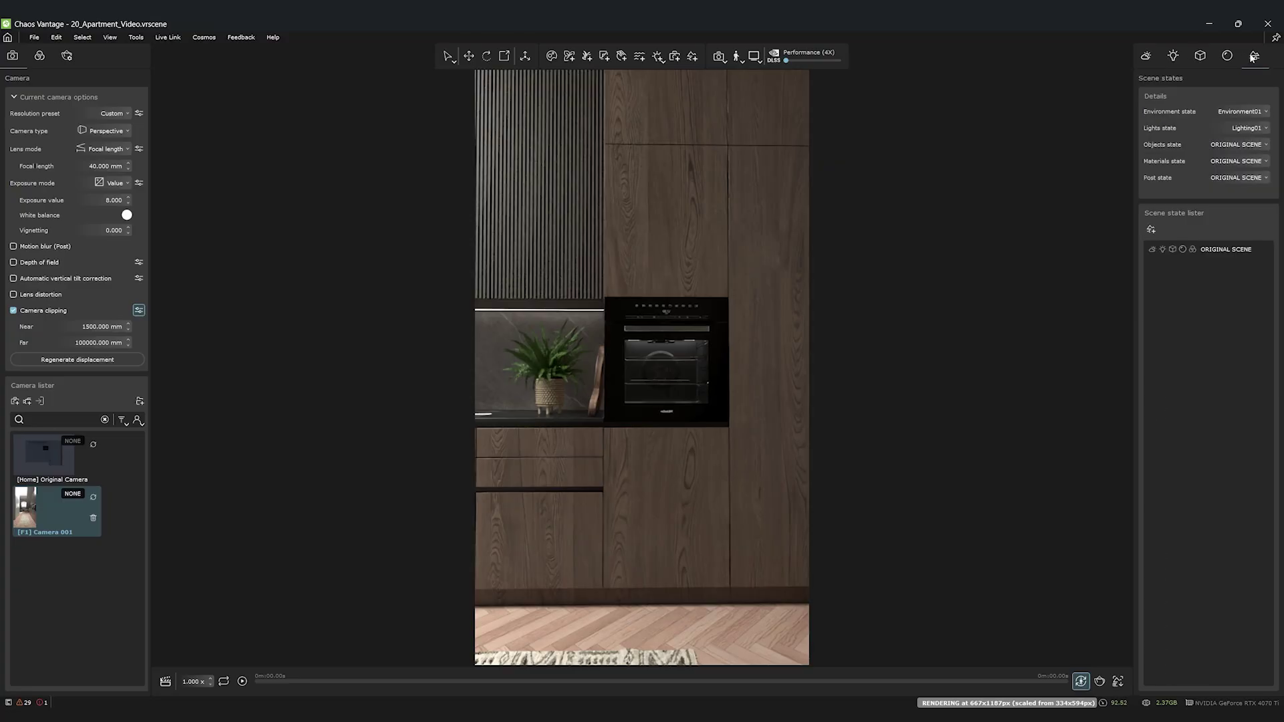
{"action": "left_click", "coordinate": [1152, 230]}
{"action": "type", "text": "Anima"}
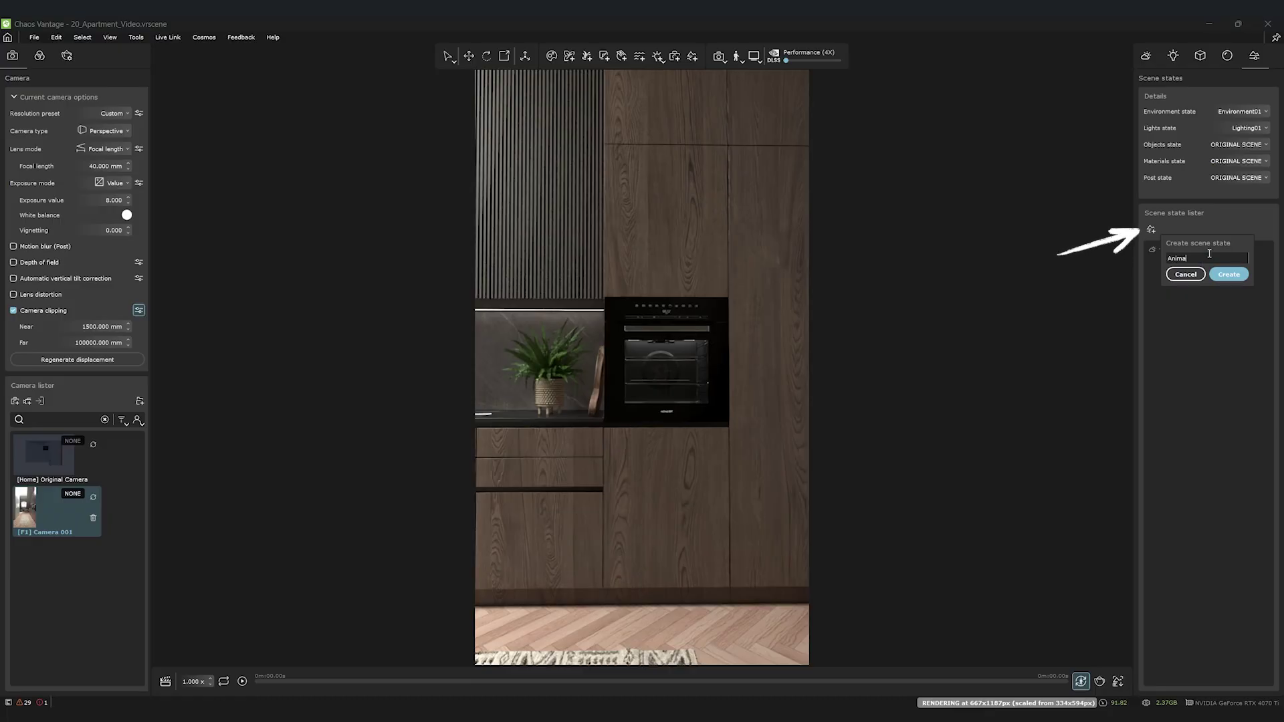
{"action": "type", "text": "tion01"}
{"action": "left_click", "coordinate": [1218, 274]}
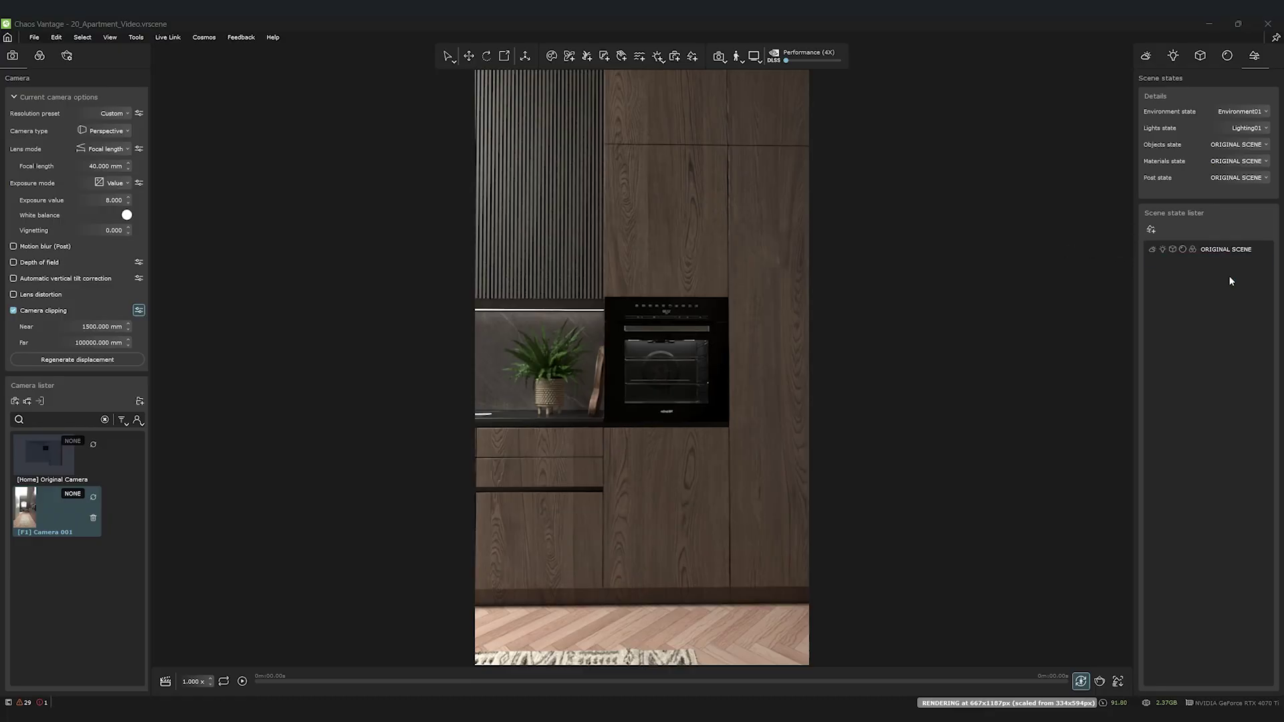
{"action": "left_click", "coordinate": [72, 494]}
{"action": "left_click", "coordinate": [104, 523]}
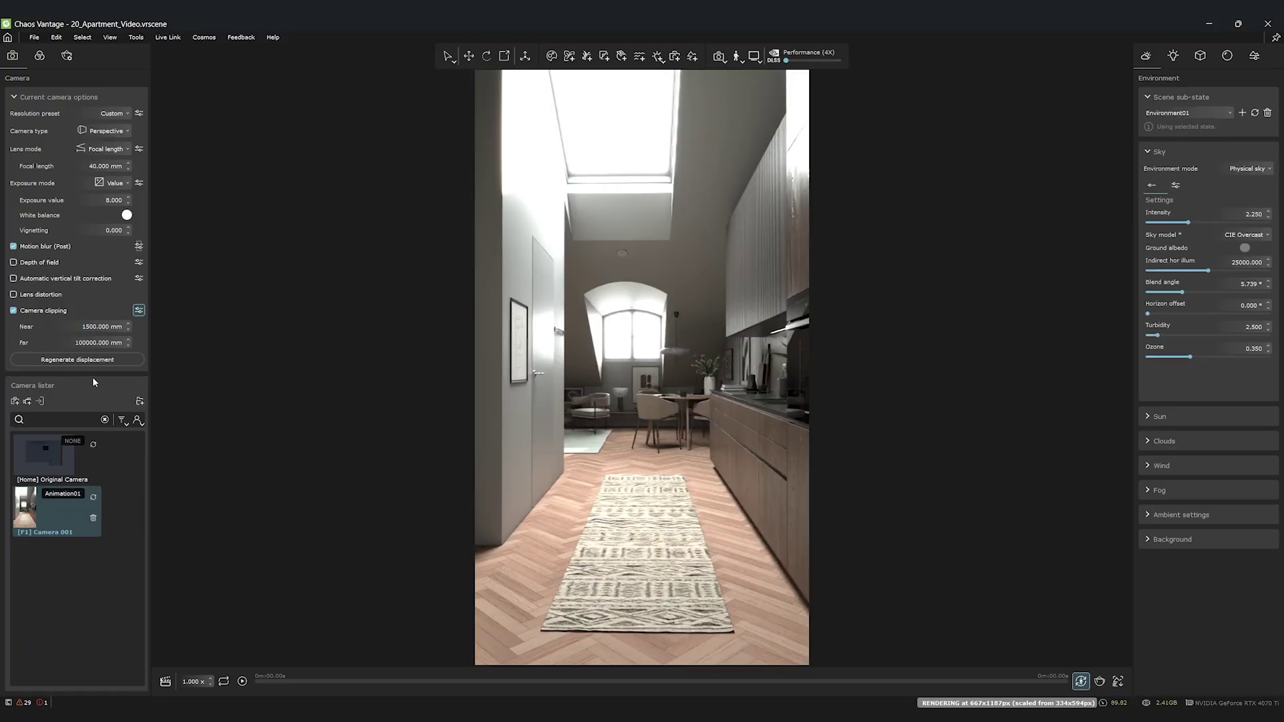
Reduce the highlight burn in the exposure corrections to 0.12.
{"action": "left_click", "coordinate": [39, 56]}
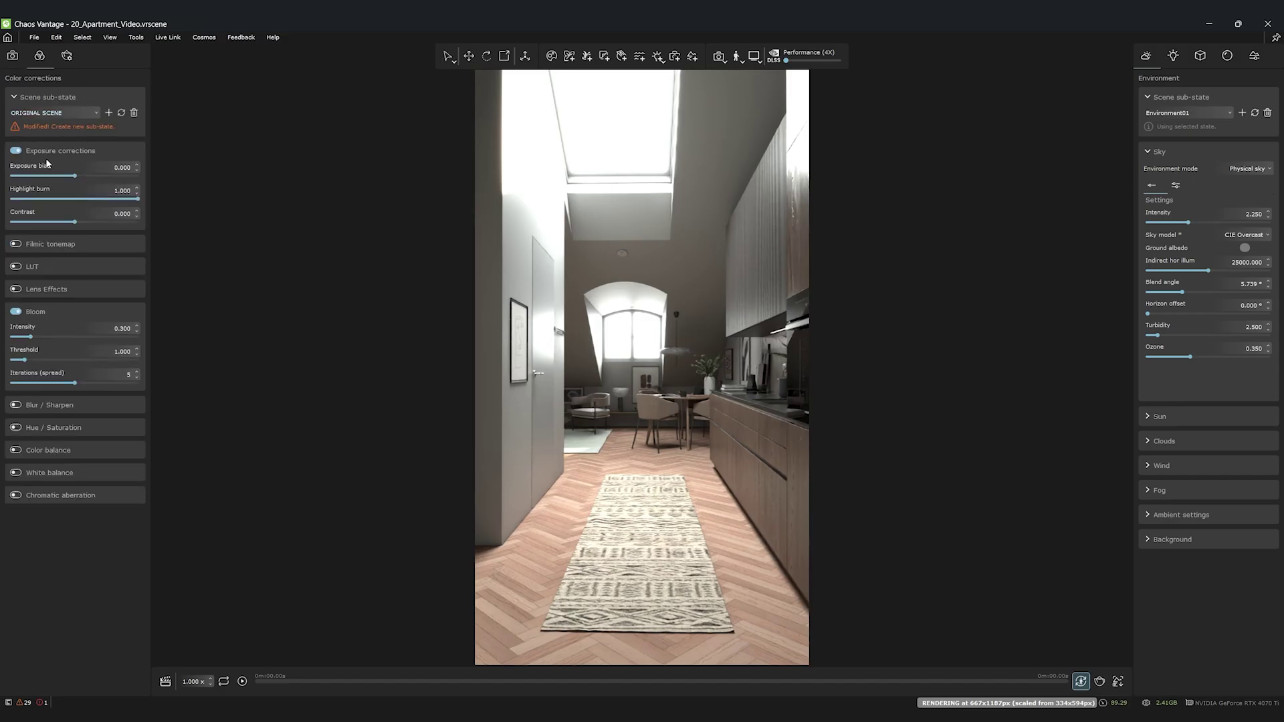
{"action": "left_click", "coordinate": [127, 191]}
{"action": "mouse_move", "coordinate": [139, 202]}
{"action": "left_mouse_down"}
{"action": "mouse_move", "coordinate": [10, 200]}
{"action": "mouse_move", "coordinate": [29, 200]}
{"action": "left_mouse_up"}
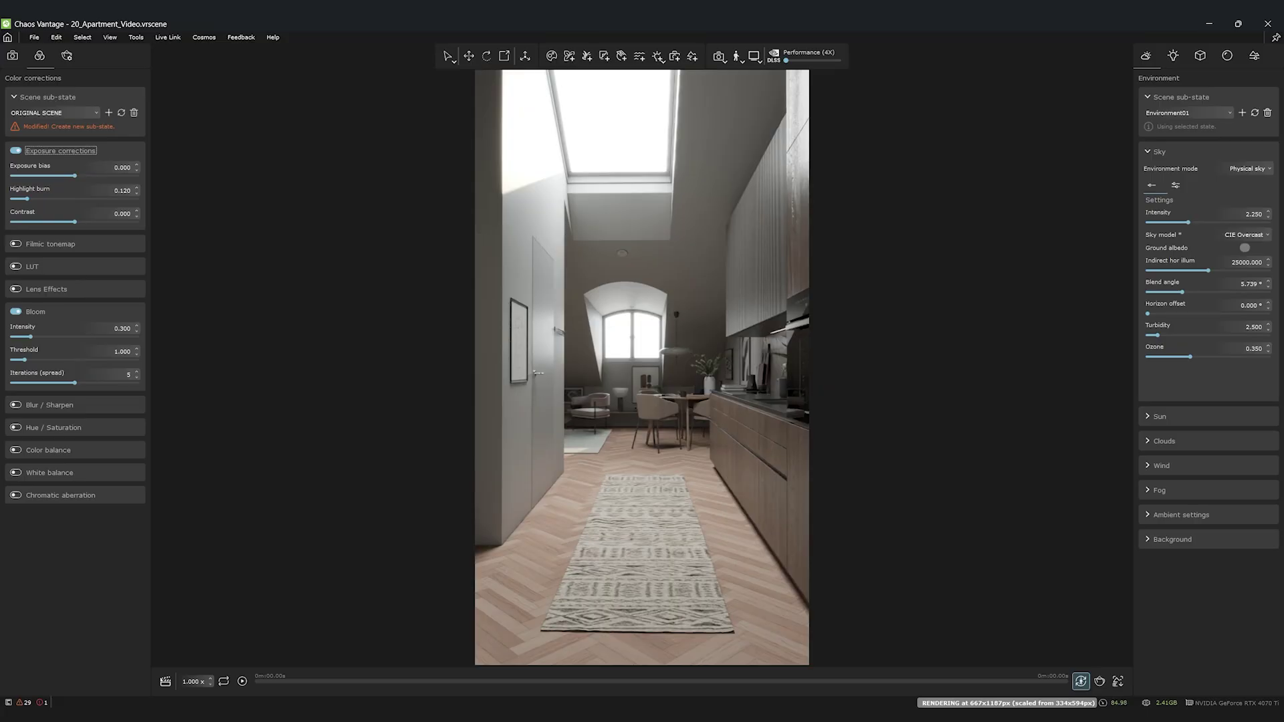
Enable the filmic tonemap and set its shoulder strength to 0.21, linear angle to 0.2 and toe strength to 0.25.
{"action": "left_click", "coordinate": [15, 244]}
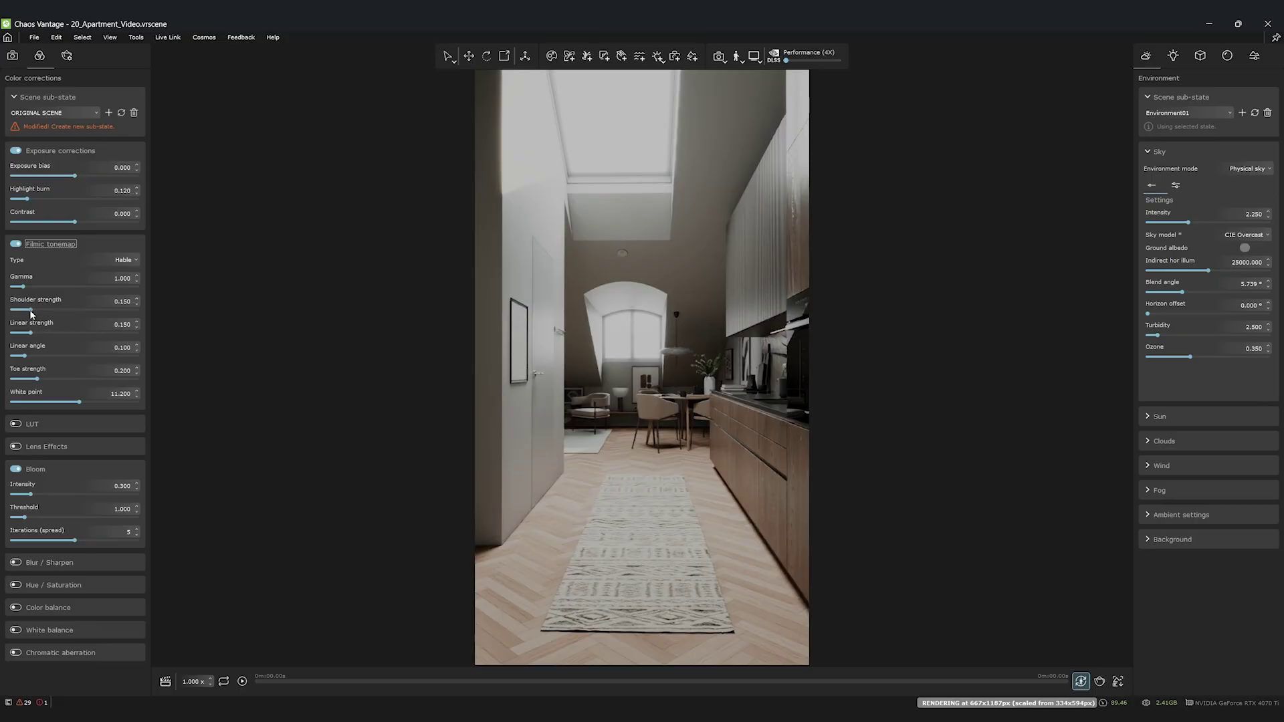
{"action": "left_click_drag", "start_coordinate": [30, 312], "coordinate": [35, 360]}
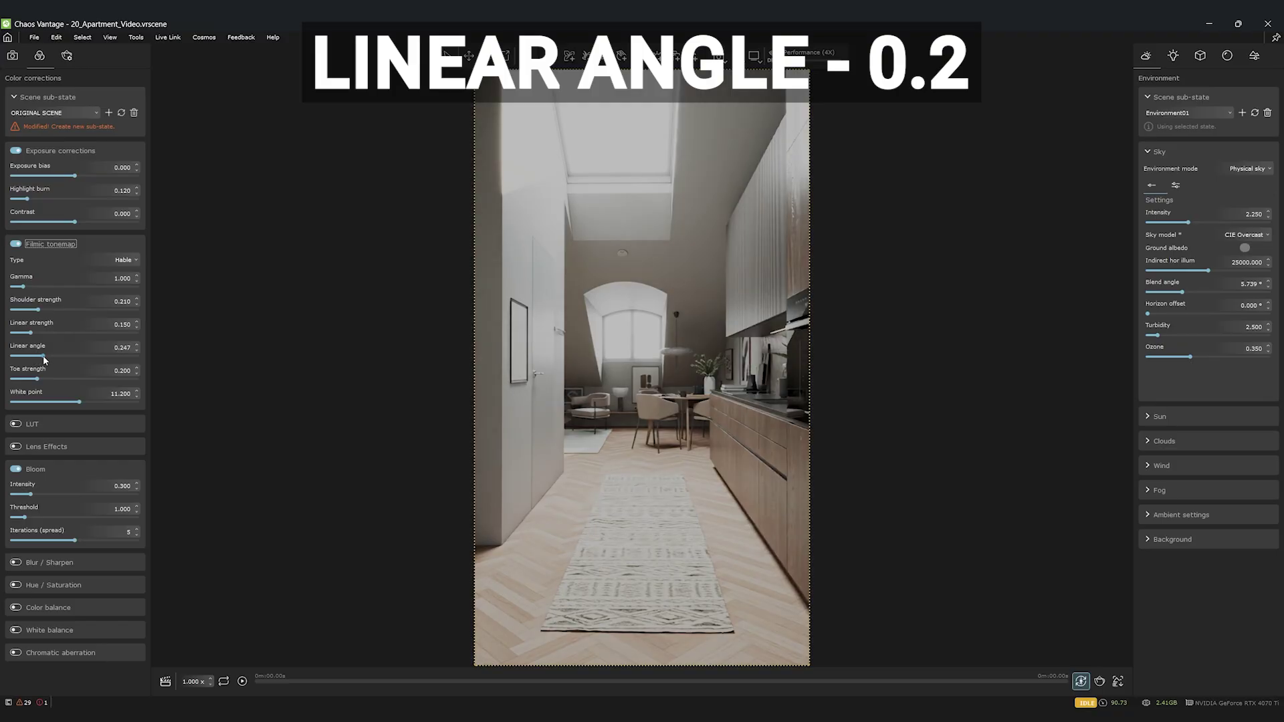
{"action": "double_click", "coordinate": [124, 347]}
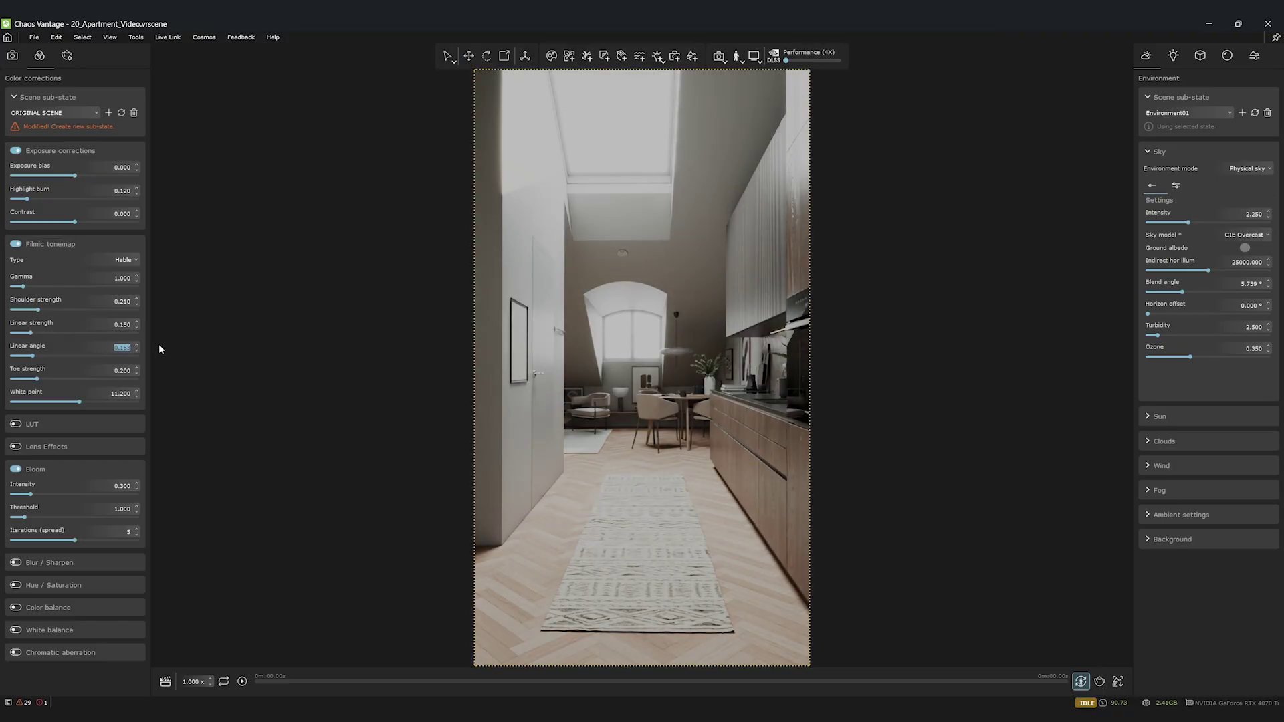
{"action": "left_click", "coordinate": [71, 349]}
{"action": "double_click", "coordinate": [123, 369]}
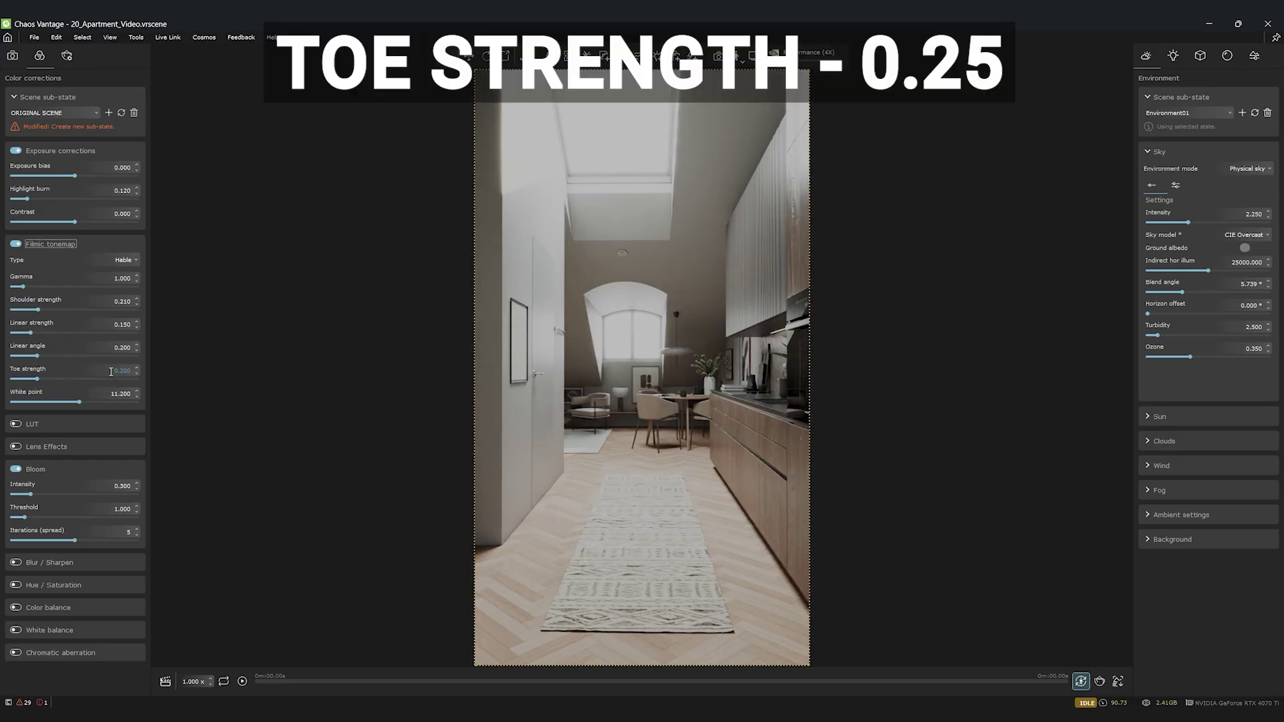
{"action": "type", "text": "0.25"}
{"action": "key", "text": "Return"}
{"action": "left_click", "coordinate": [75, 370]}
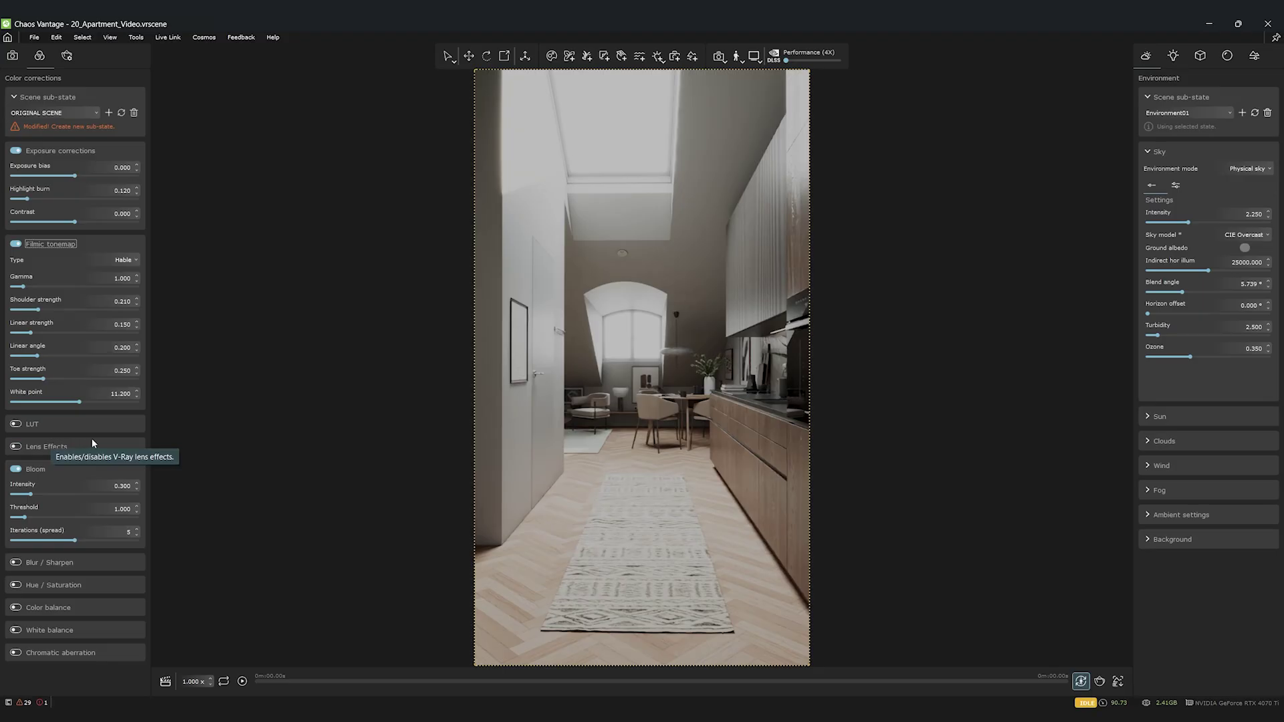
Set the bloom intensity to 0.1.
{"action": "double_click", "coordinate": [123, 485]}
{"action": "type", "text": "0.1"}
{"action": "key", "text": "Return"}
{"action": "left_click", "coordinate": [90, 472]}
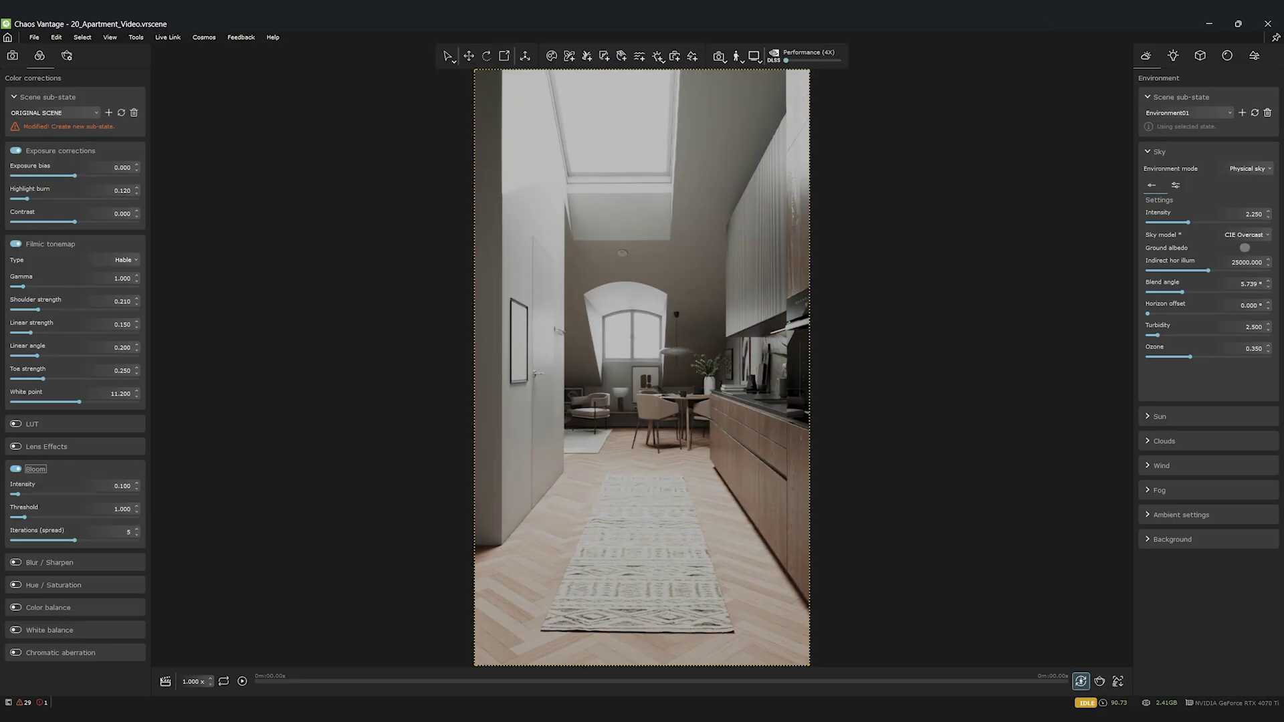
Enable the hue/saturation correction and set the saturation to -0.1.
{"action": "left_click", "coordinate": [15, 585]}
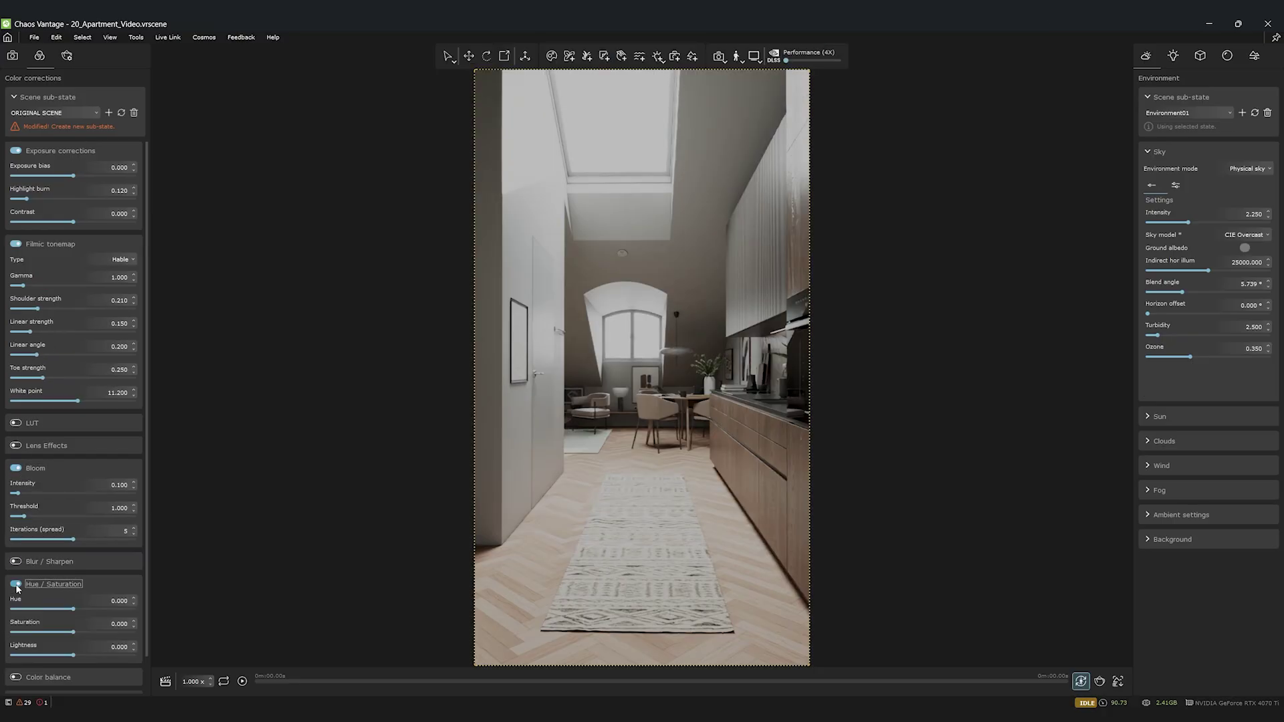
{"action": "double_click", "coordinate": [121, 623]}
{"action": "type", "text": "-0.1"}
{"action": "key", "text": "Return"}
{"action": "left_click", "coordinate": [112, 583]}
Enable the white balance correction and set its temperature to 7000.
{"action": "scroll", "coordinate": [129, 564], "scroll_direction": "down", "scroll_amount": 1}
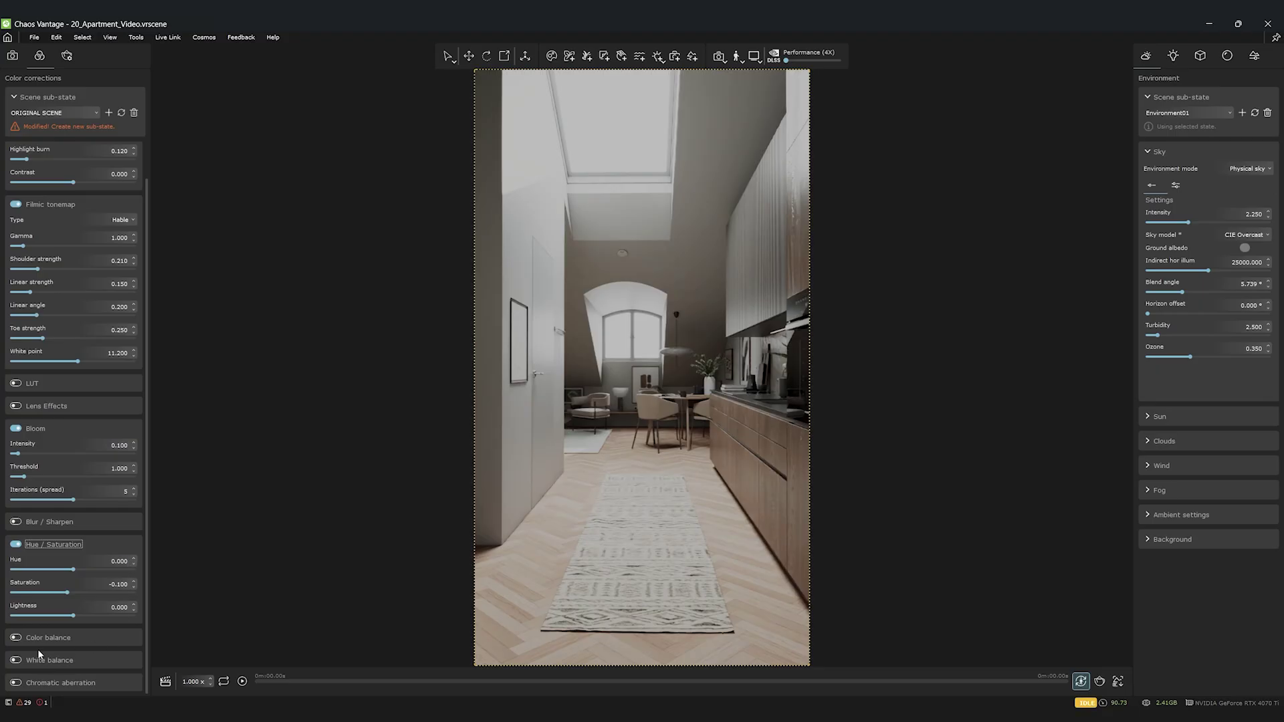
{"action": "left_click", "coordinate": [15, 660]}
{"action": "scroll", "coordinate": [97, 612], "scroll_direction": "down", "scroll_amount": 2}
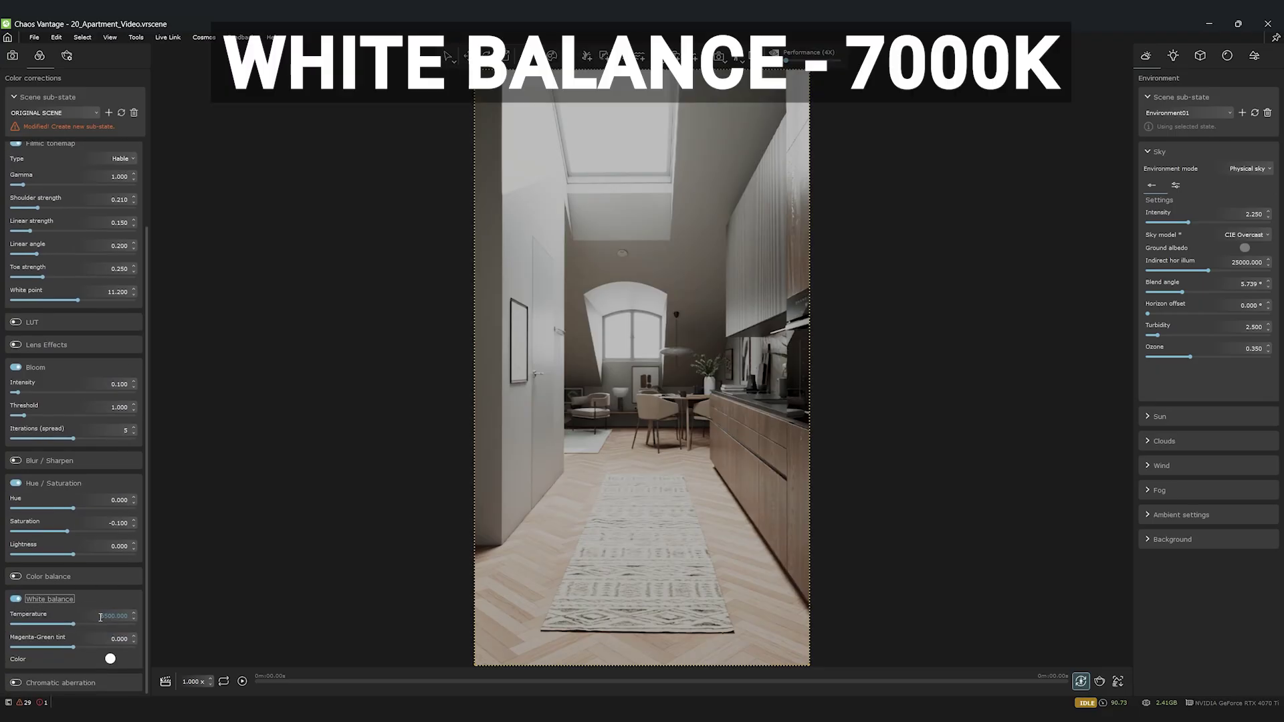
{"action": "left_click", "coordinate": [101, 616]}
{"action": "type", "text": "7000"}
{"action": "key", "text": "Return"}
{"action": "left_click", "coordinate": [110, 597]}
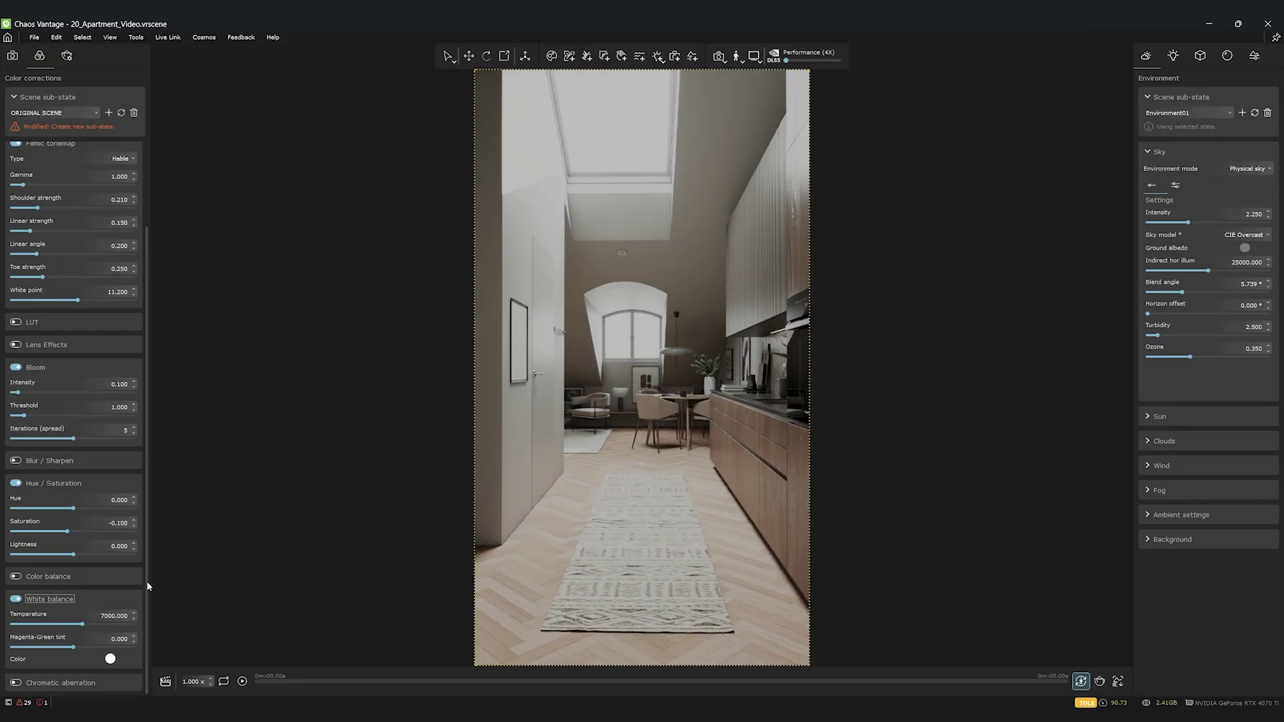
Save the color corrections as a new scene sub-state named Color01 and update Camera 001.
{"action": "scroll", "coordinate": [146, 580], "scroll_direction": "up", "scroll_amount": 3}
{"action": "left_click", "coordinate": [16, 128]}
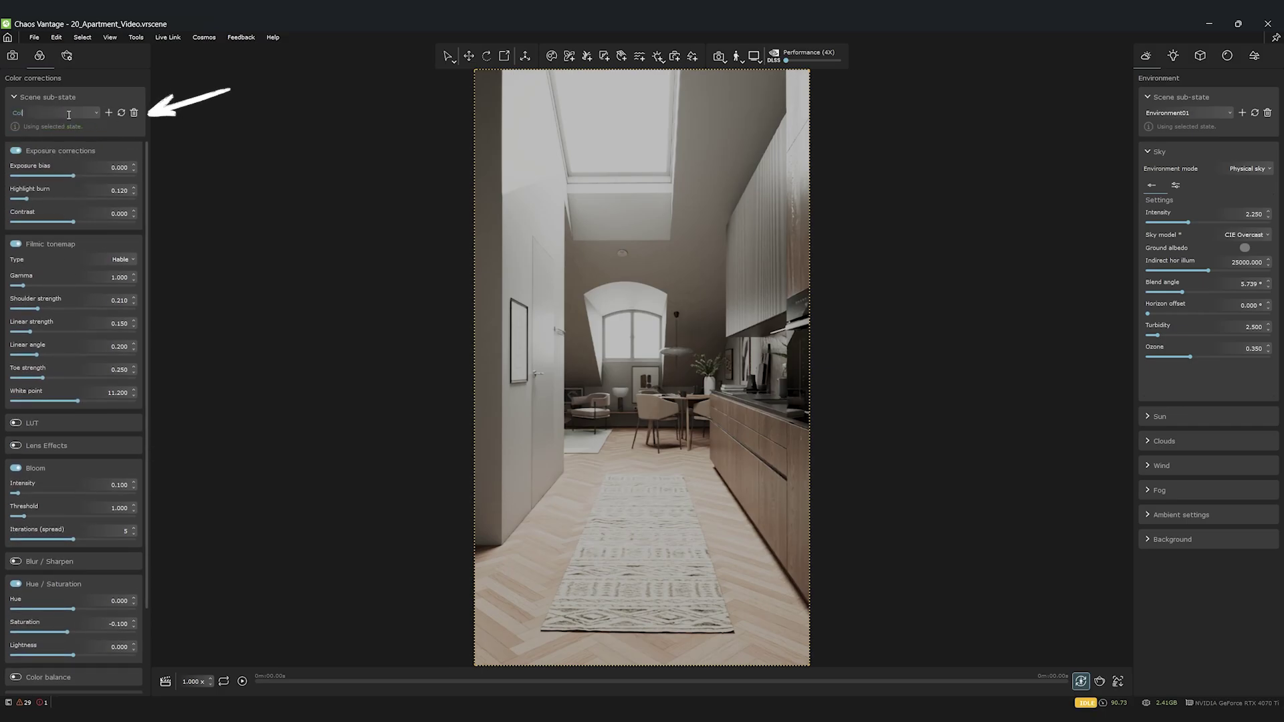
{"action": "left_click", "coordinate": [12, 55]}
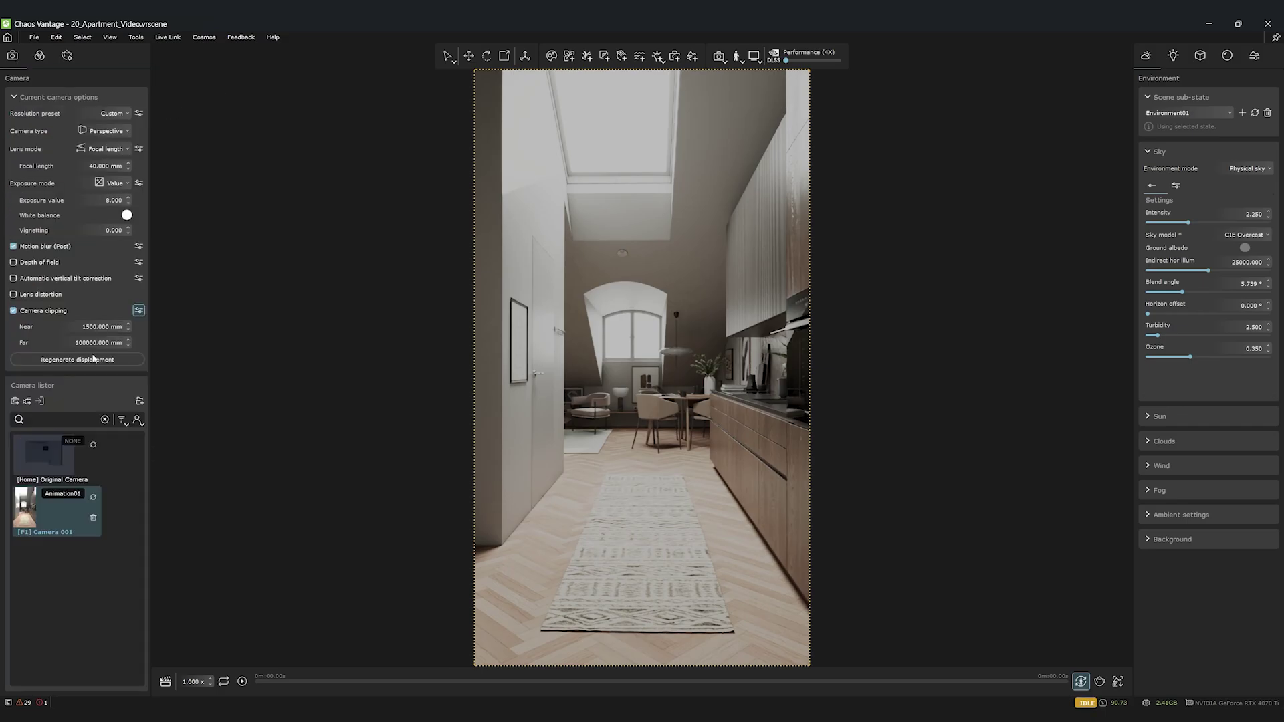
{"action": "left_click", "coordinate": [92, 496]}
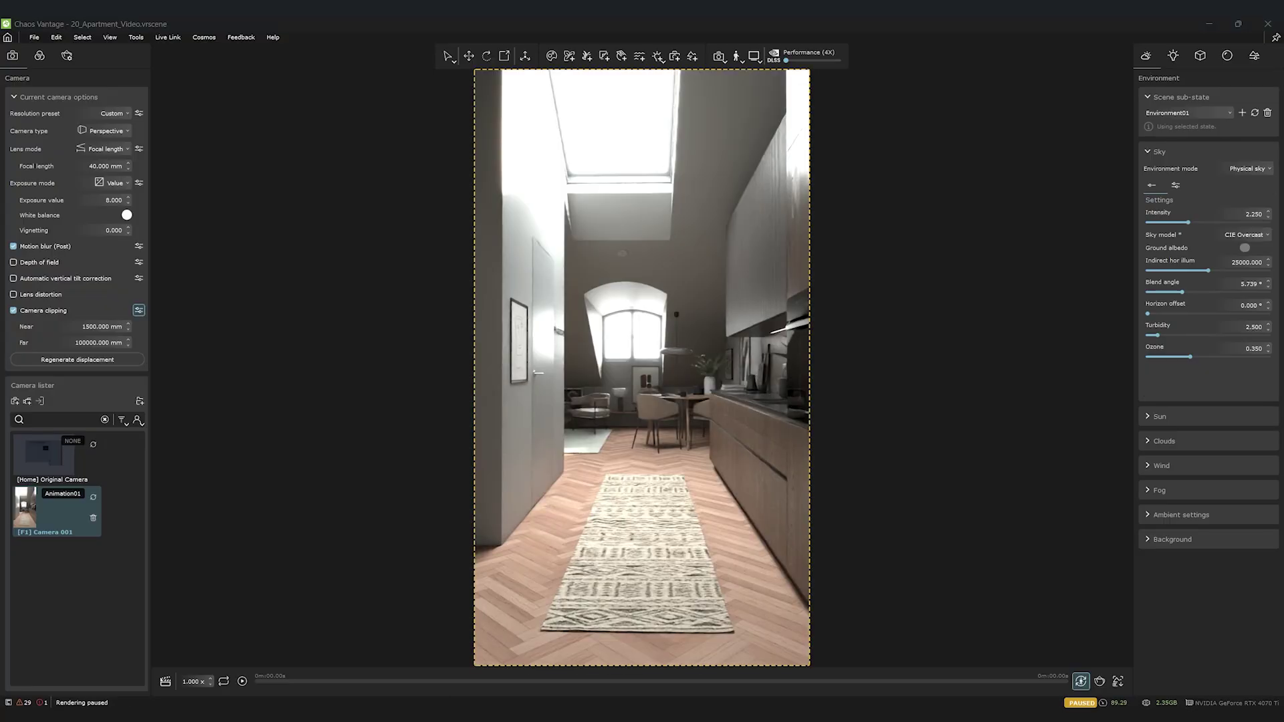
Set the post state of the Animation01 scene state to Color01, update that state, and update Camera 001.
{"action": "left_click", "coordinate": [40, 56]}
{"action": "left_click", "coordinate": [1253, 56]}
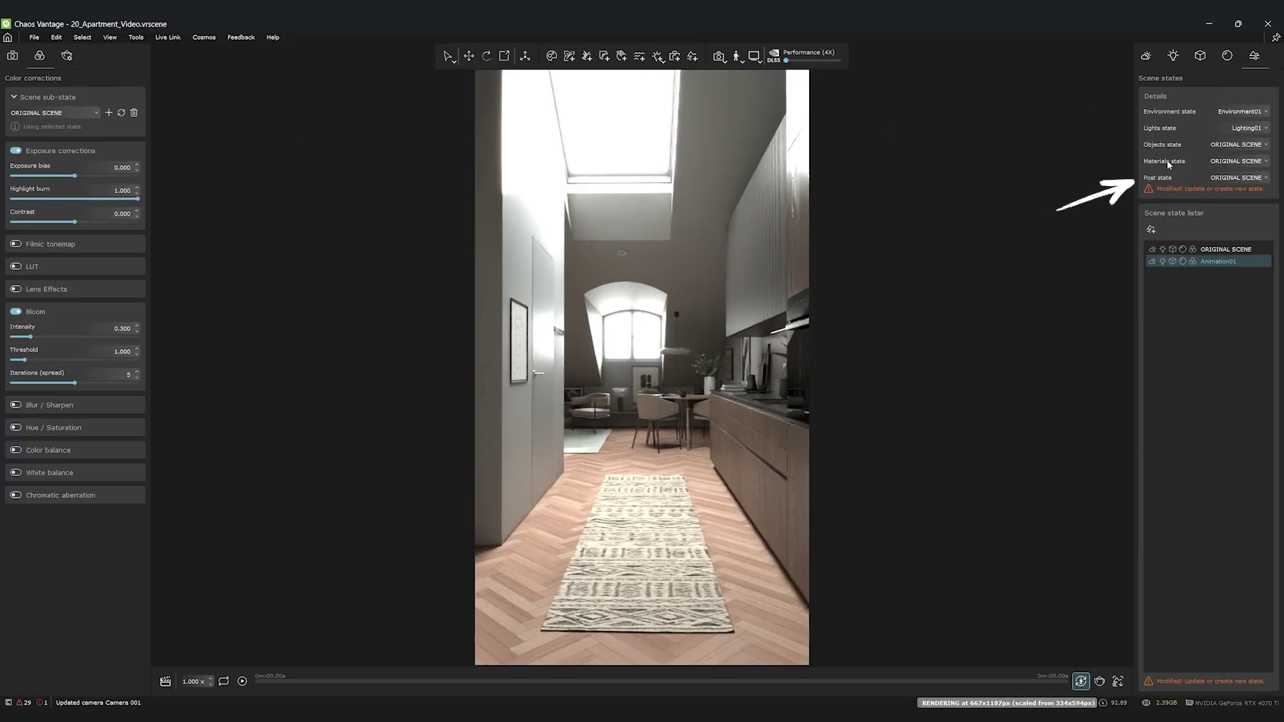
{"action": "left_click", "coordinate": [1245, 178]}
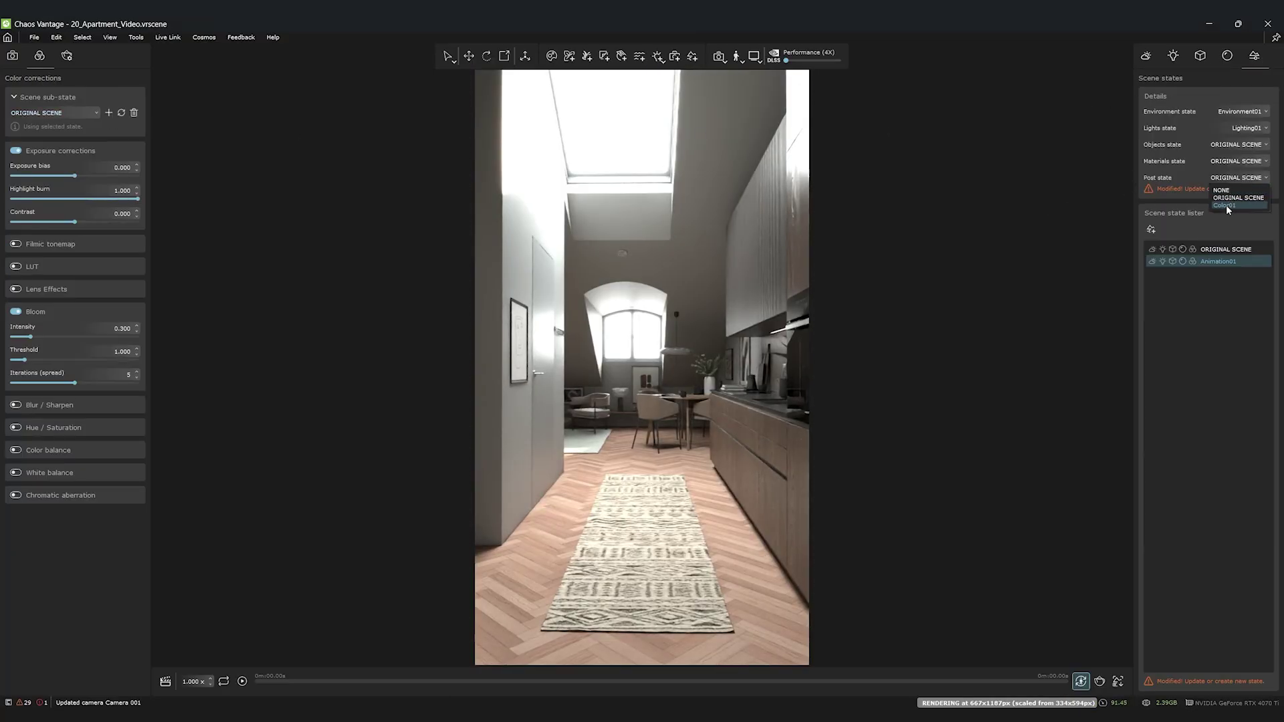
{"action": "left_click", "coordinate": [72, 115]}
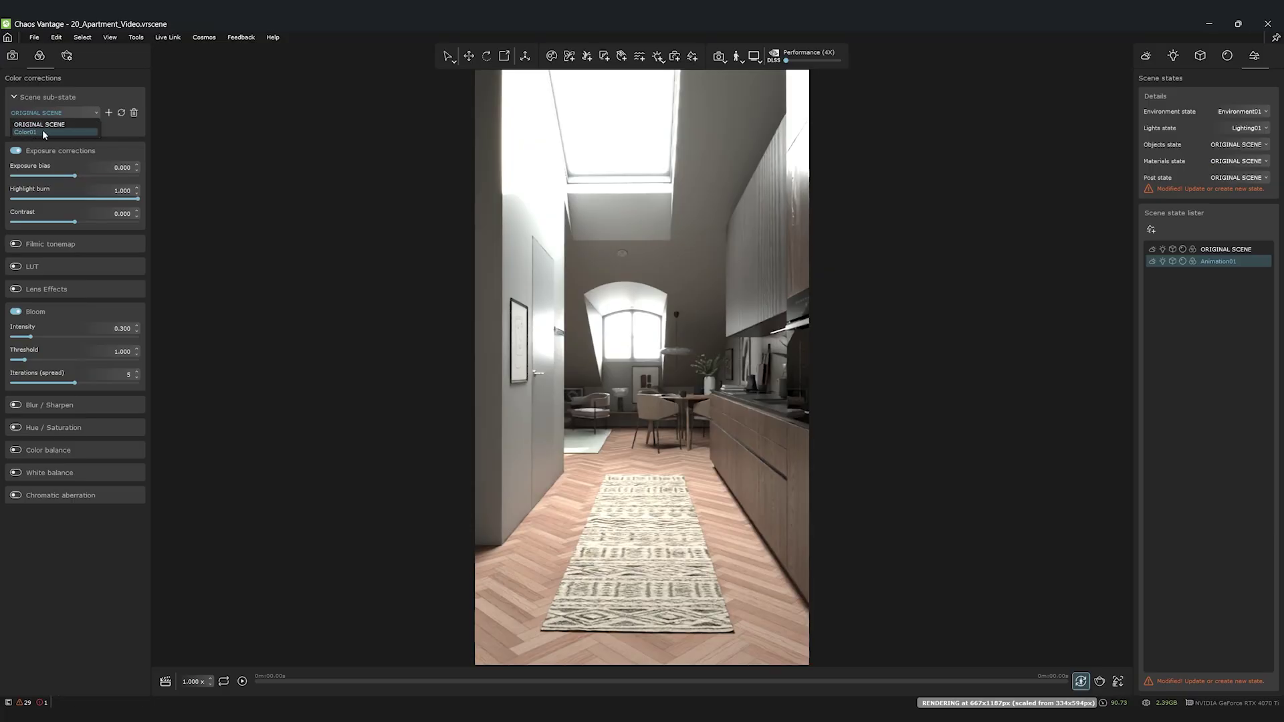
{"action": "left_click", "coordinate": [65, 115]}
{"action": "left_click", "coordinate": [1245, 177]}
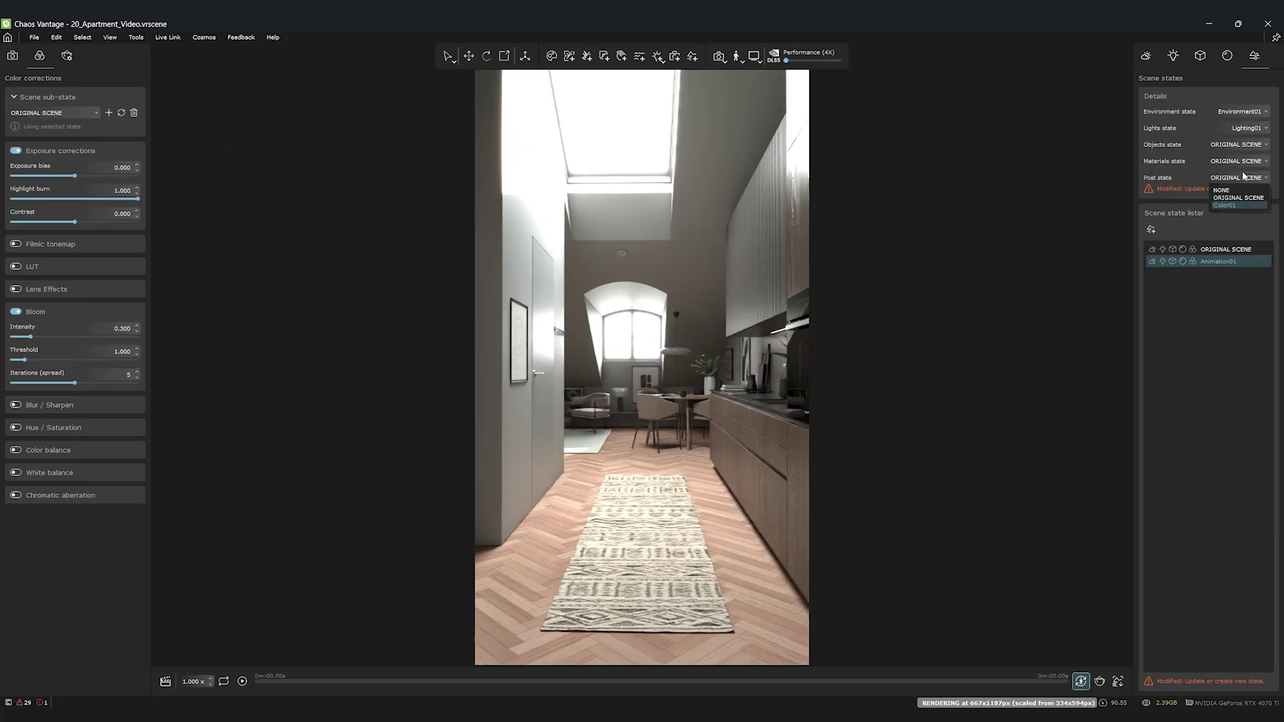
{"action": "left_click", "coordinate": [1231, 207]}
{"action": "left_click", "coordinate": [1253, 261]}
{"action": "left_click", "coordinate": [12, 56]}
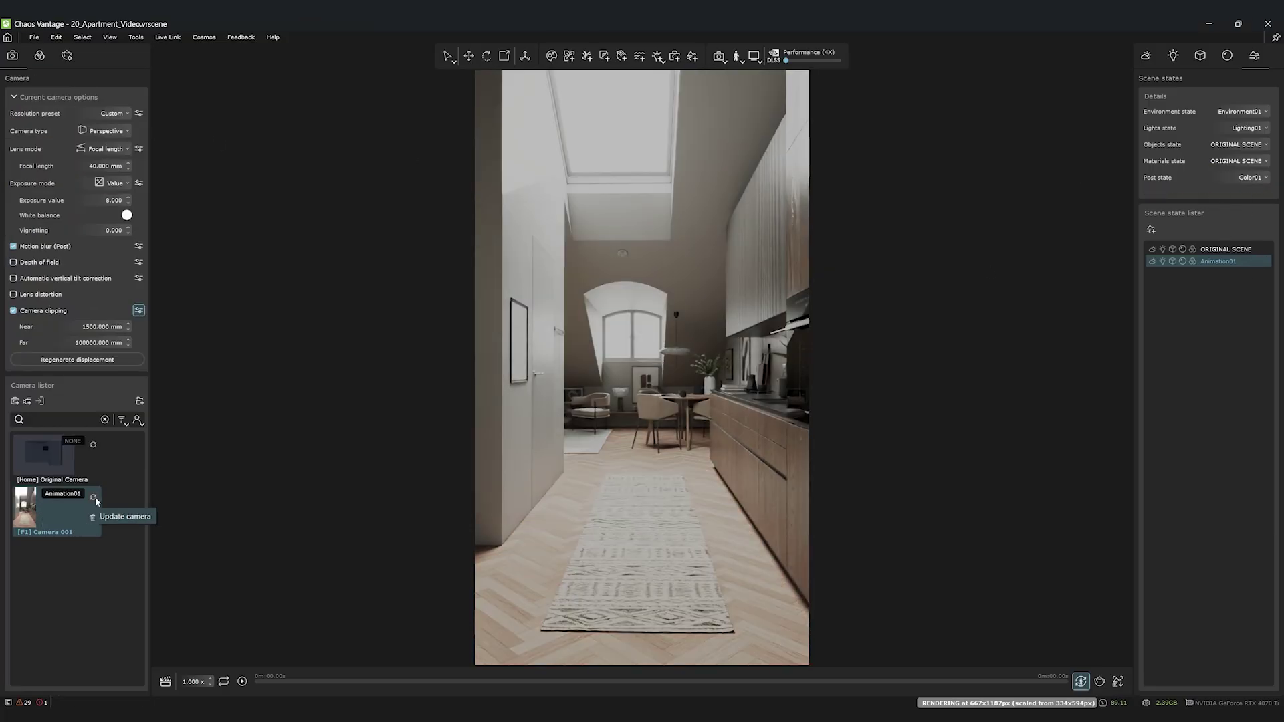
{"action": "left_click", "coordinate": [93, 496]}
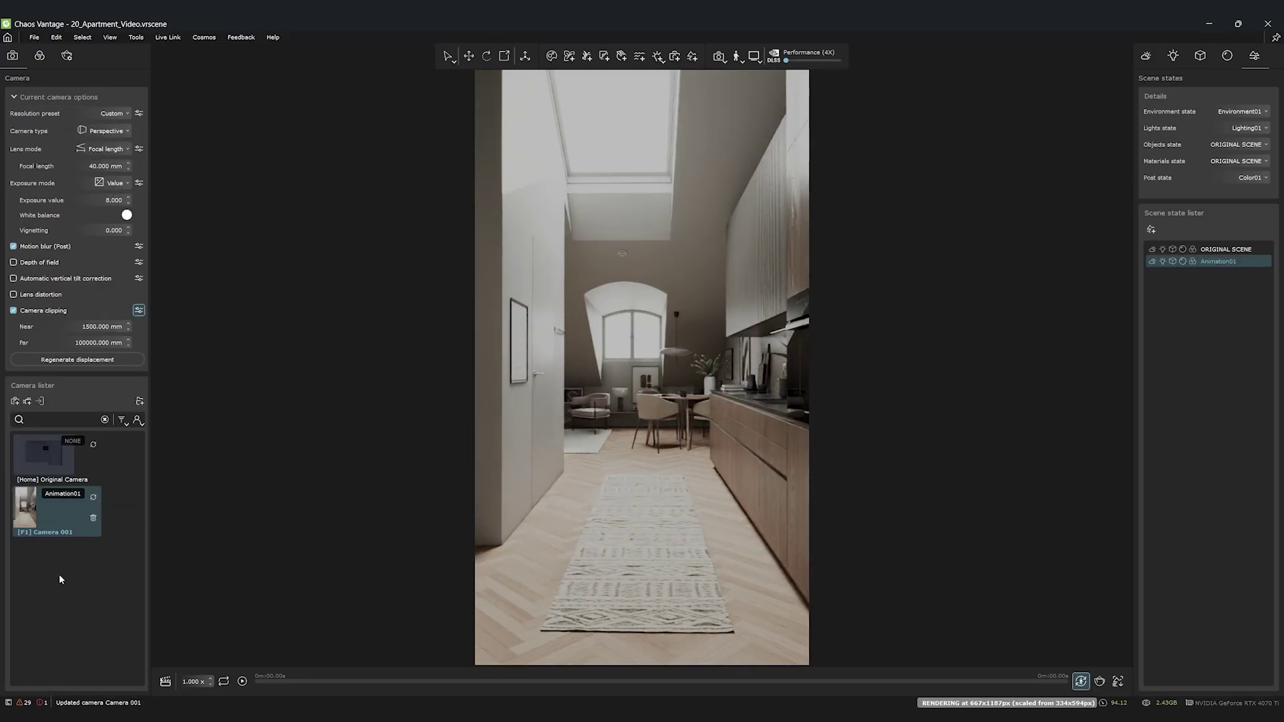
Add a second camera from the current view and assign it the Animation01 scene state.
{"action": "left_click", "coordinate": [16, 402]}
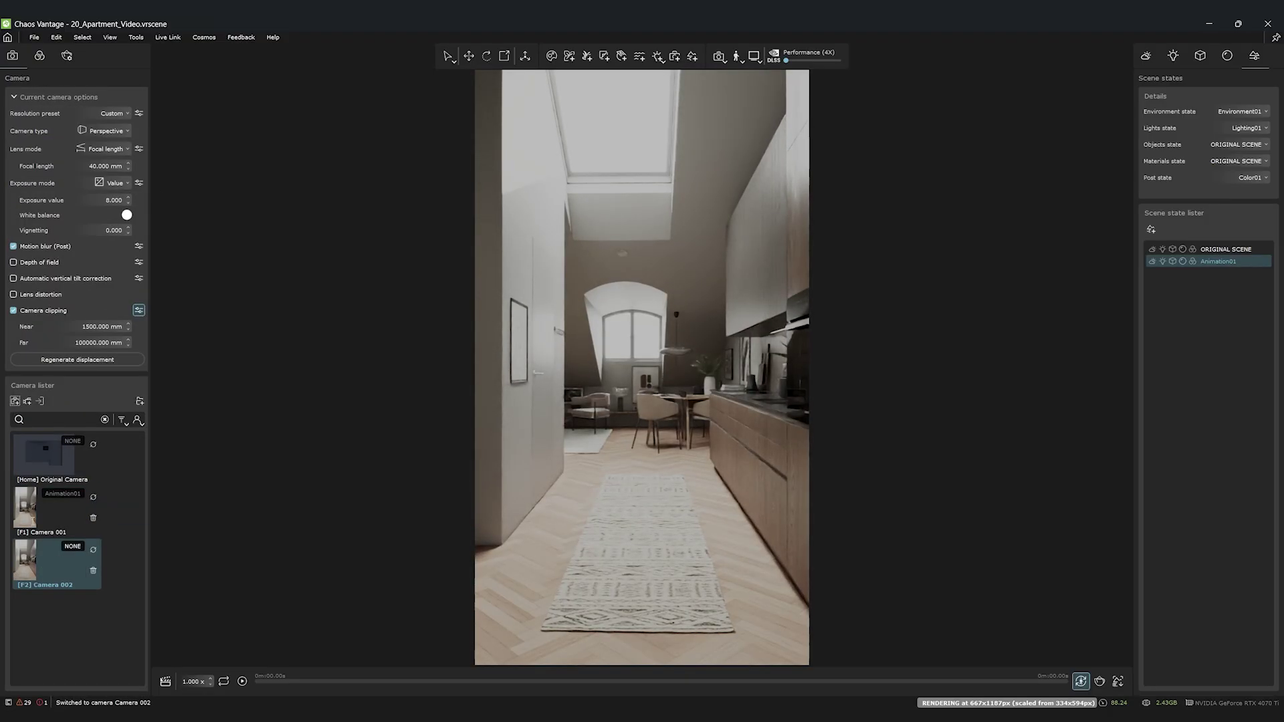
{"action": "left_click", "coordinate": [25, 561]}
{"action": "left_click", "coordinate": [72, 546]}
{"action": "left_click", "coordinate": [91, 579]}
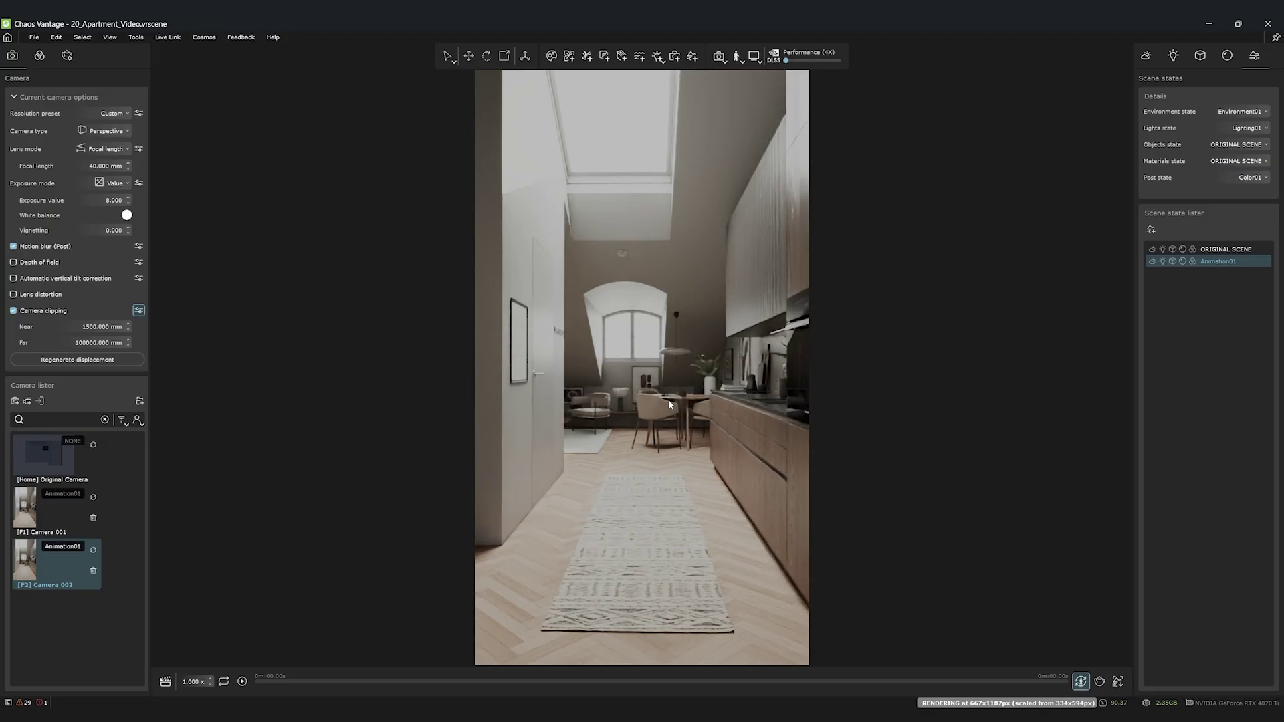
Move the second camera slightly forward toward the dining area, update it with this view, and switch to it.
{"action": "scroll", "coordinate": [669, 404], "scroll_direction": "up", "scroll_amount": 3}
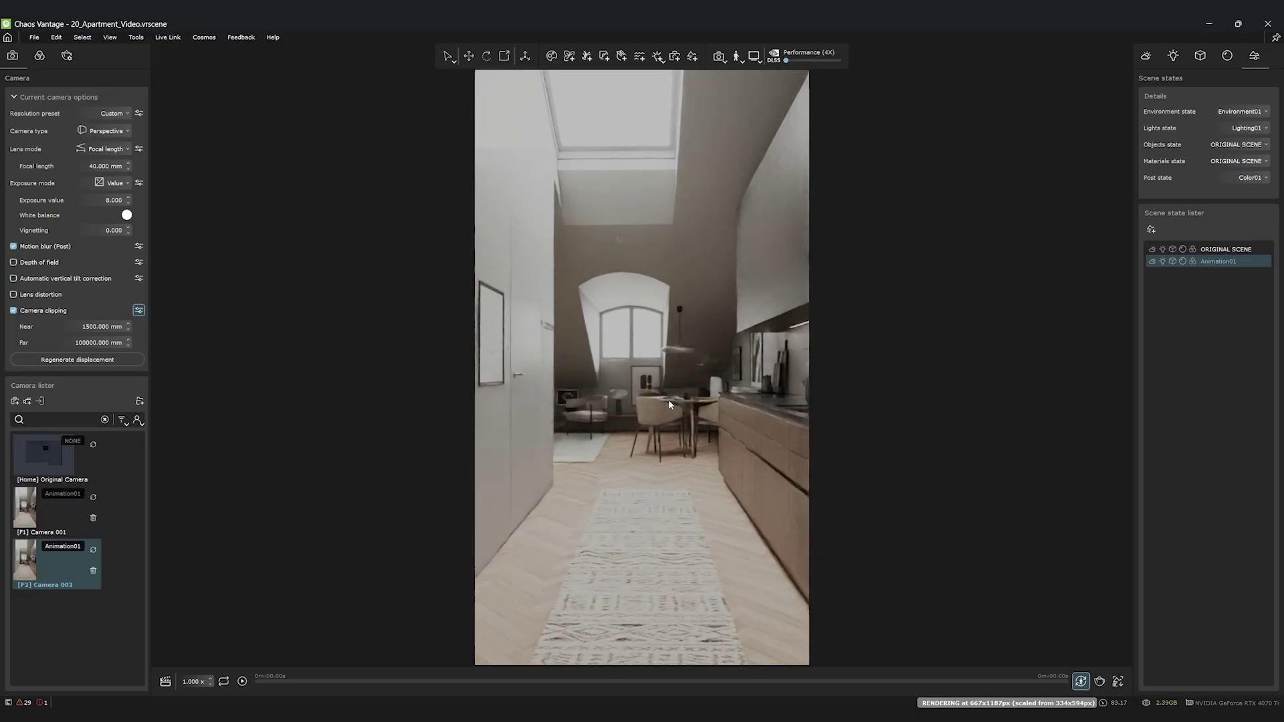
{"action": "key", "text": "w"}
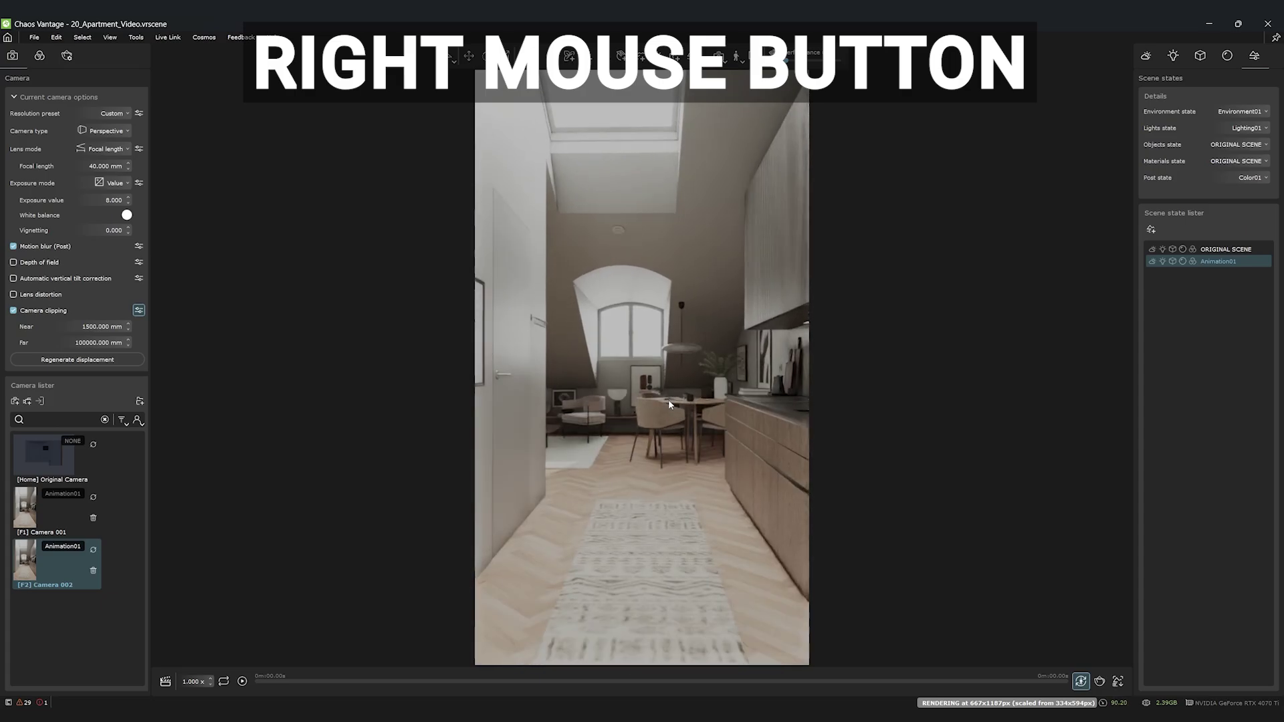
{"action": "left_click", "coordinate": [93, 550]}
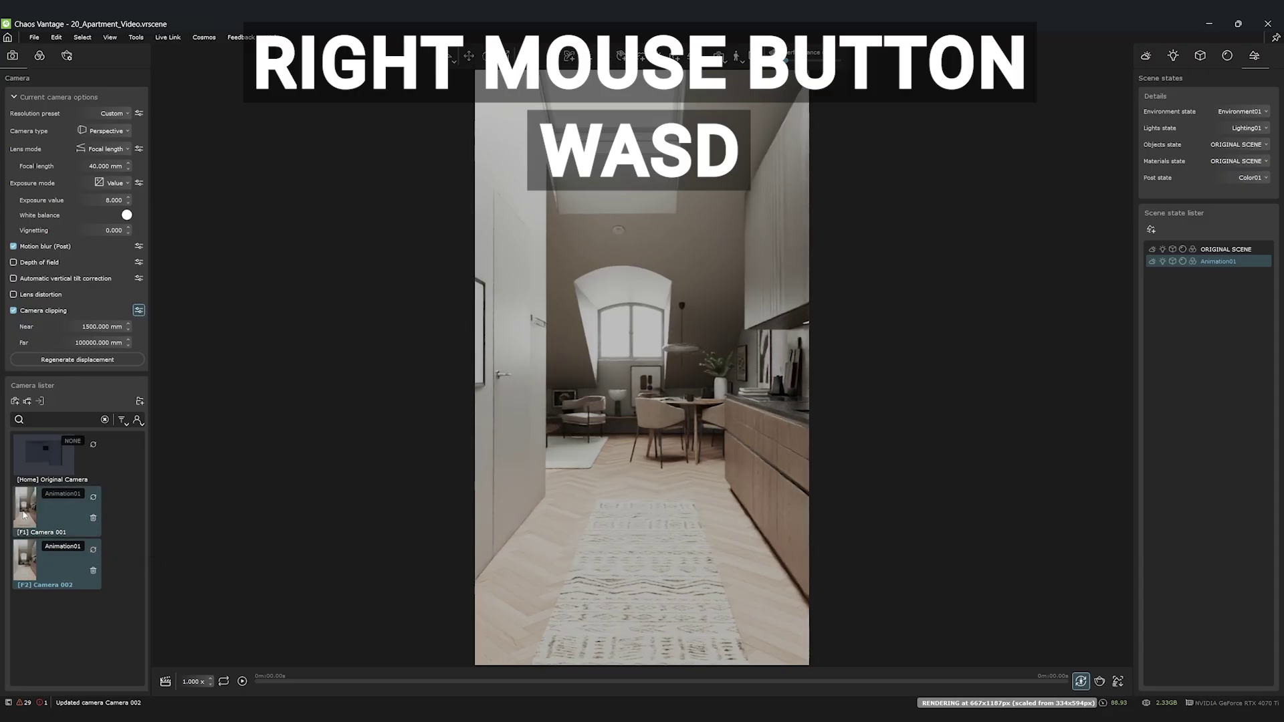
{"action": "double_click", "coordinate": [29, 557]}
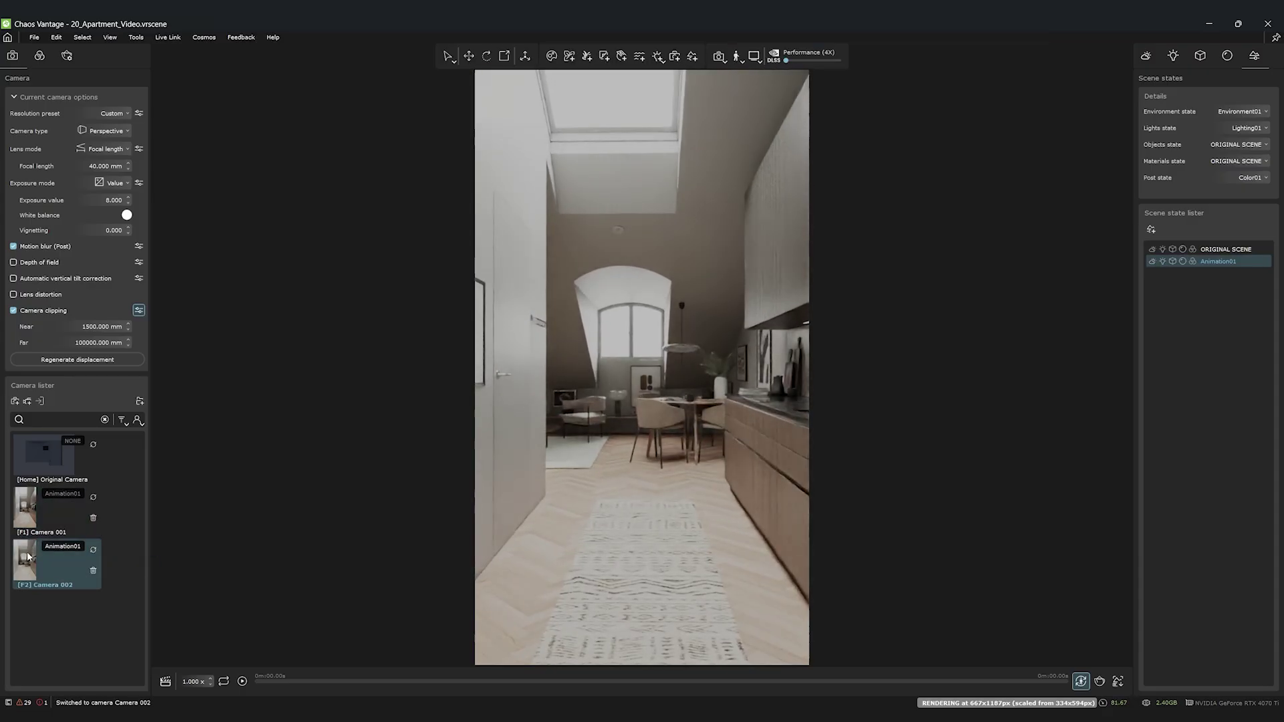
Place Camera 001 and Camera 002 one after the other on the cameras track of the animation editor, using Shot mode.
{"action": "left_click", "coordinate": [165, 681]}
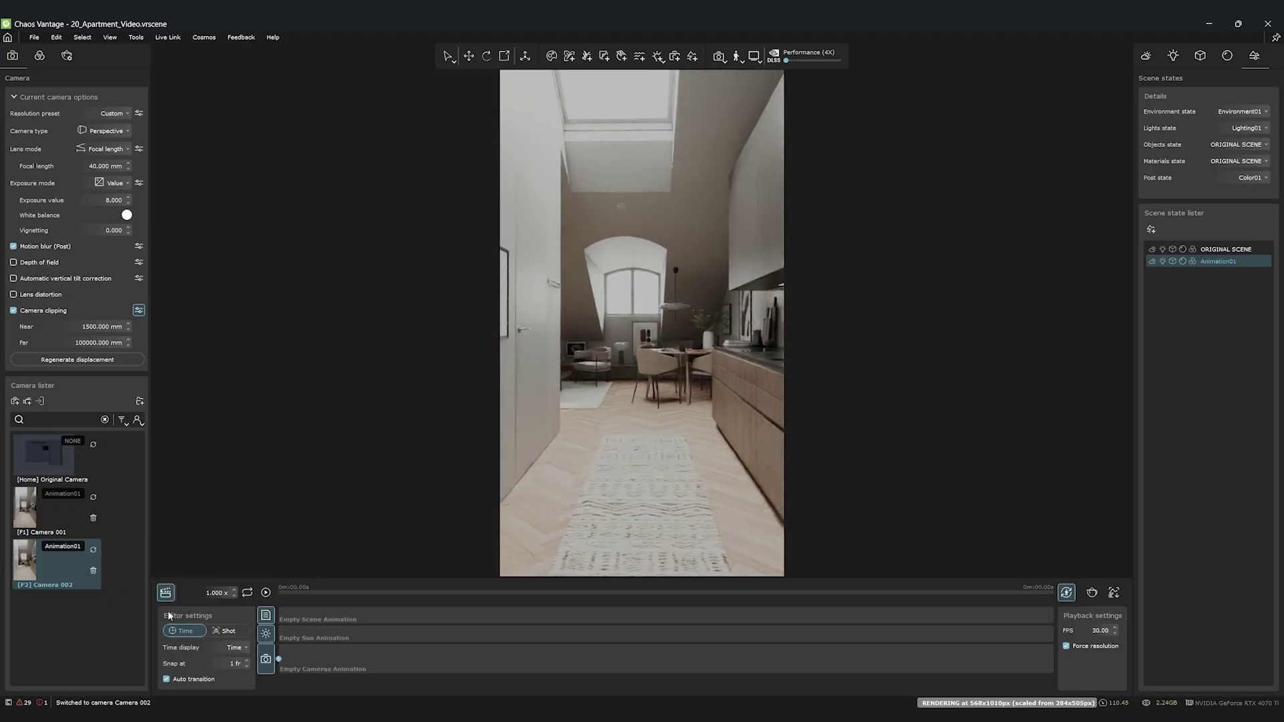
{"action": "double_click", "coordinate": [28, 513]}
{"action": "mouse_move", "coordinate": [28, 513]}
{"action": "left_mouse_down"}
{"action": "mouse_move", "coordinate": [292, 623]}
{"action": "mouse_move", "coordinate": [307, 652]}
{"action": "left_mouse_up"}
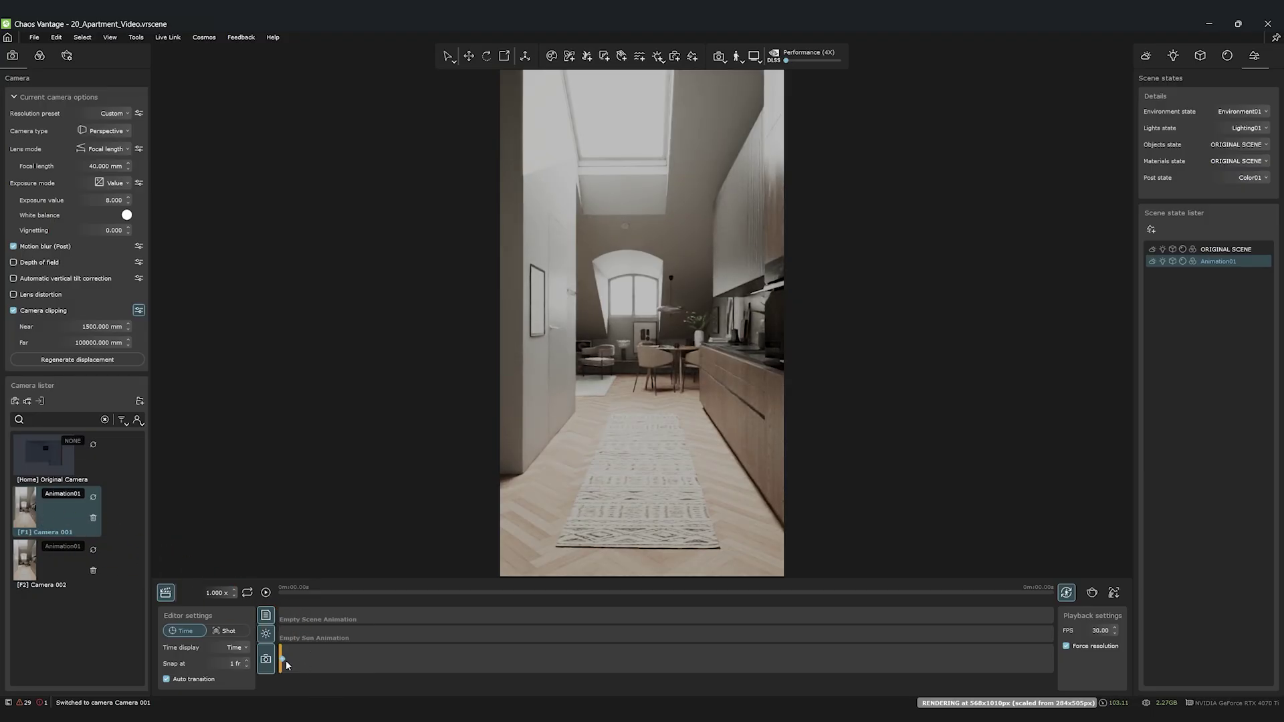
{"action": "left_click", "coordinate": [225, 631]}
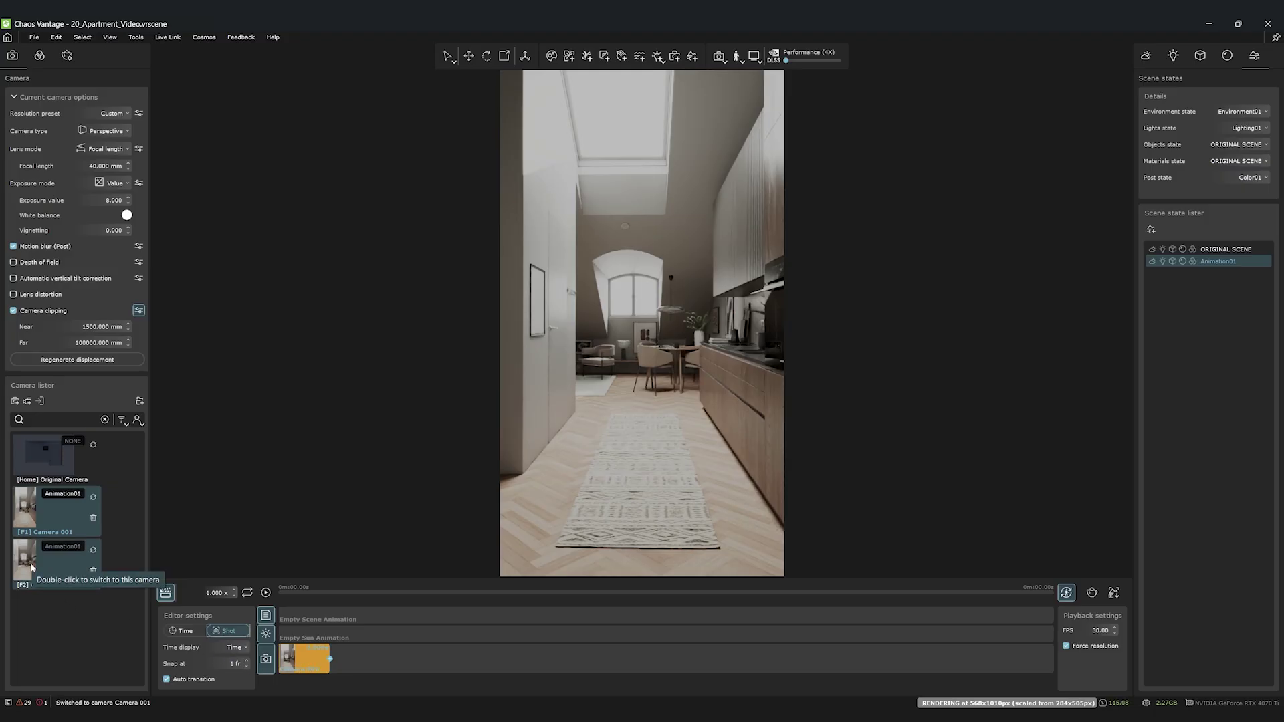
{"action": "left_click_drag", "start_coordinate": [33, 571], "coordinate": [374, 669]}
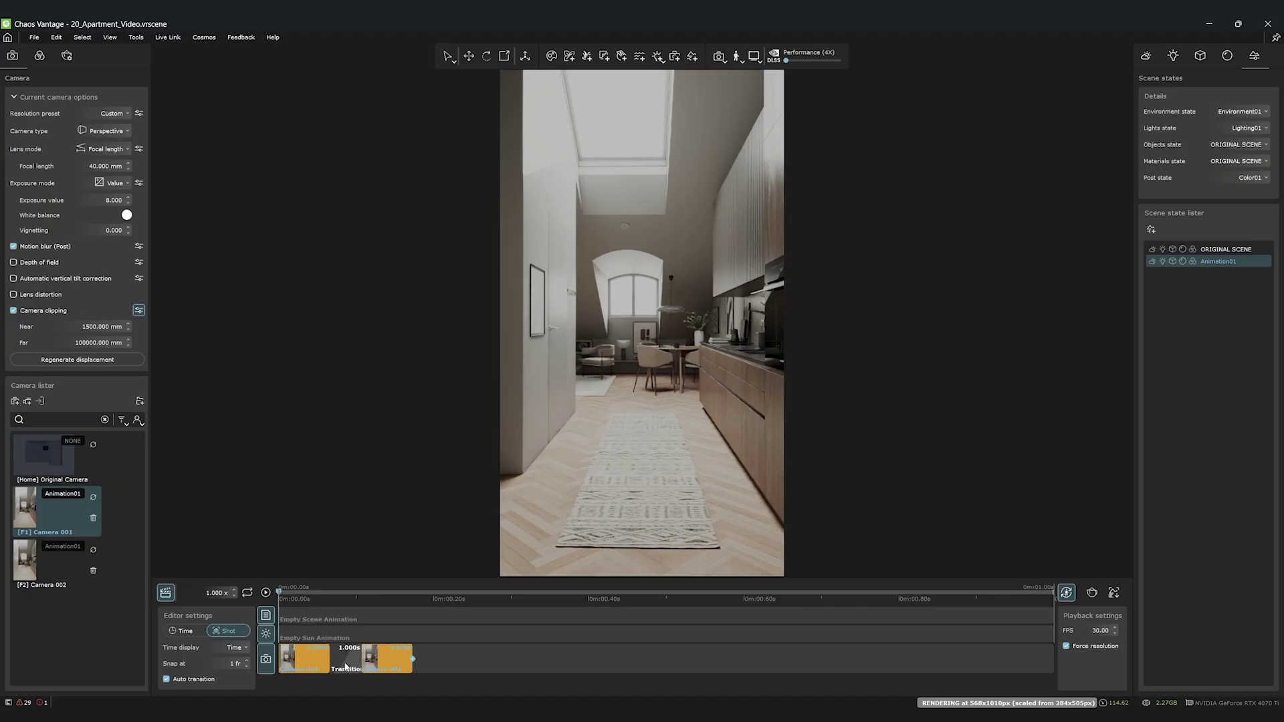
Change the transition between the two cameras to Linear.
{"action": "left_click", "coordinate": [346, 666]}
{"action": "right_click", "coordinate": [345, 667]}
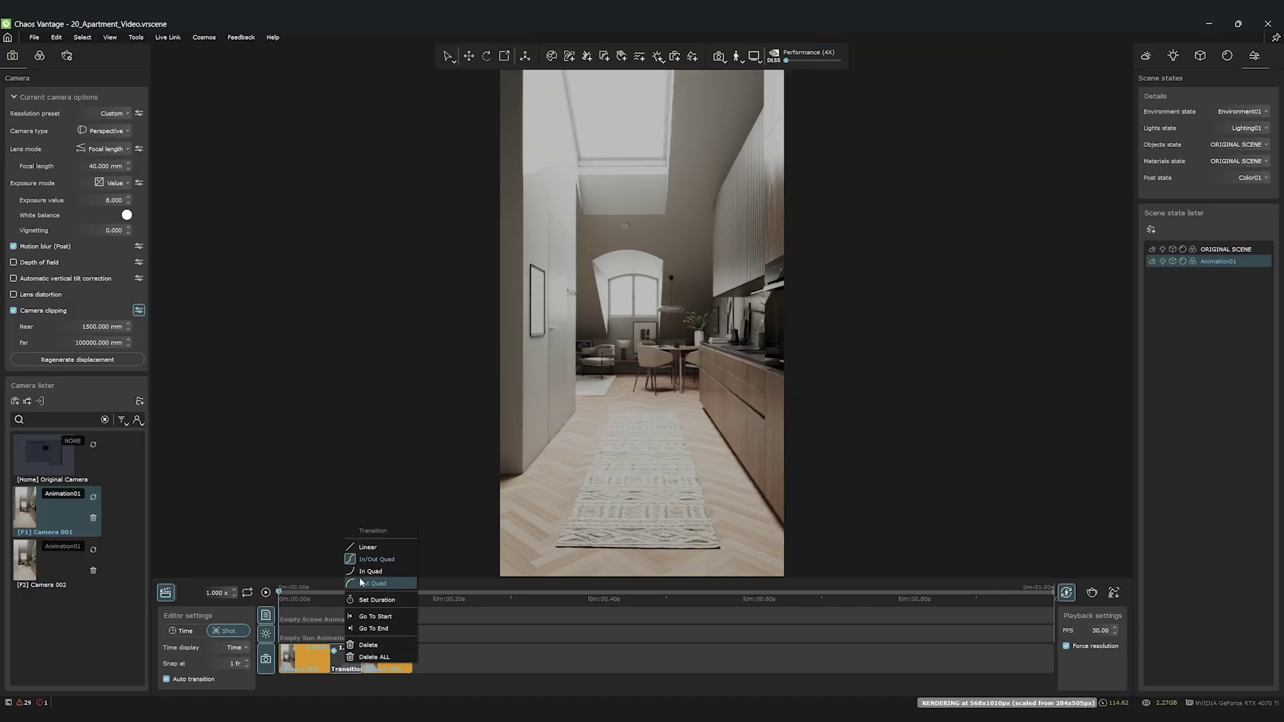
{"action": "left_click", "coordinate": [362, 548]}
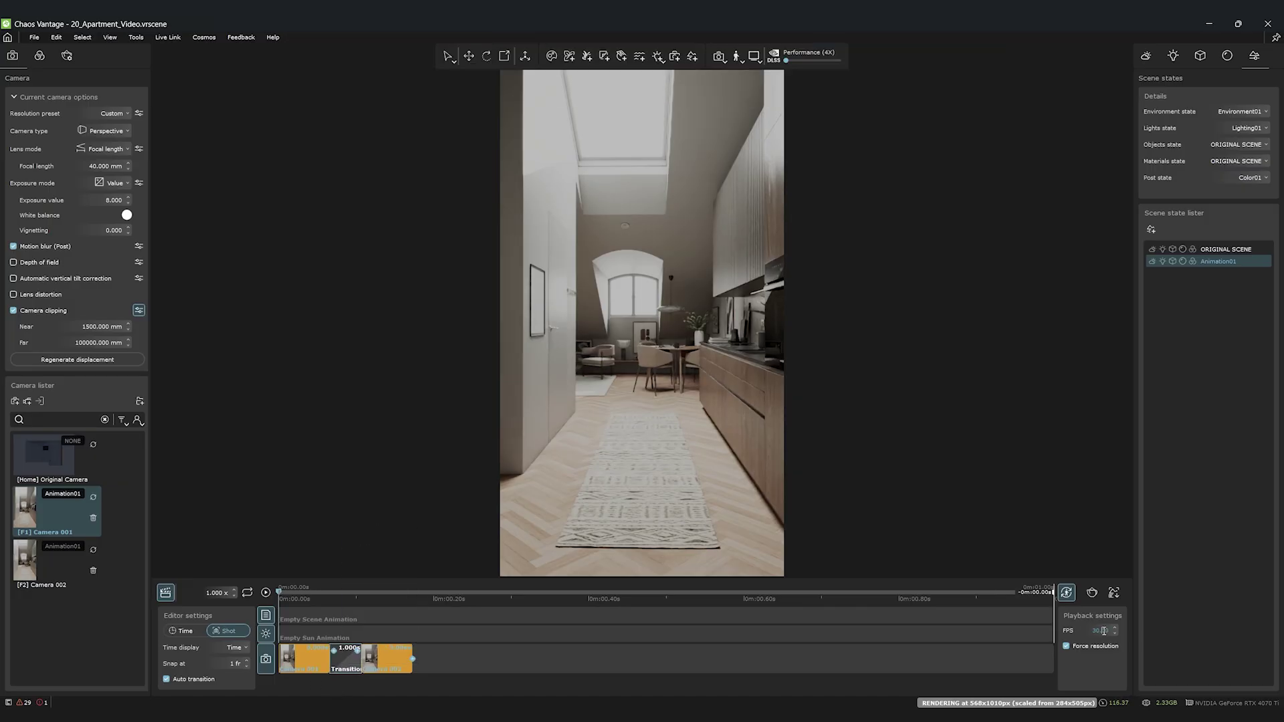
Set the animation's playback frame rate to 60 FPS.
{"action": "double_click", "coordinate": [1104, 631]}
{"action": "type", "text": "60"}
{"action": "key", "text": "Return"}
{"action": "left_click", "coordinate": [959, 684]}
Set the move speed of the camera transition to 0.35 m/s and play back the animation.
{"action": "left_click", "coordinate": [349, 663]}
{"action": "right_click", "coordinate": [349, 664]}
{"action": "left_click", "coordinate": [372, 599]}
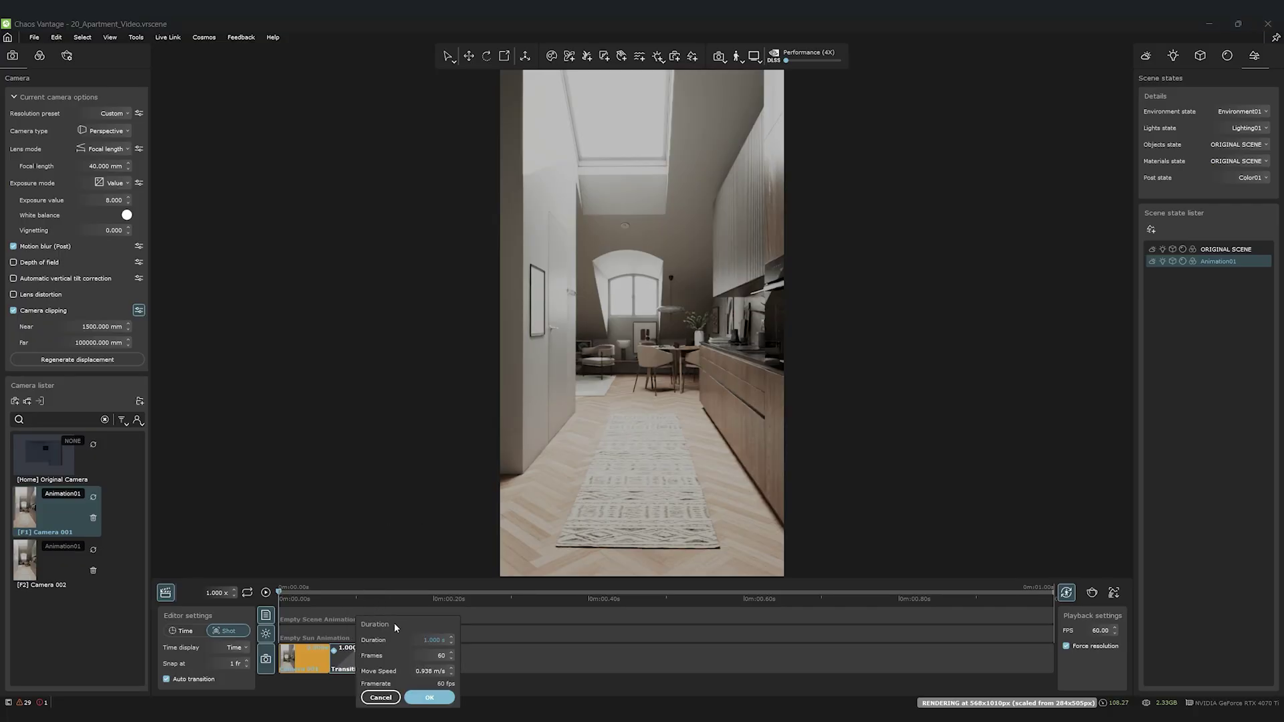
{"action": "left_click", "coordinate": [429, 670]}
{"action": "type", "text": "0.35"}
{"action": "key", "text": "Return"}
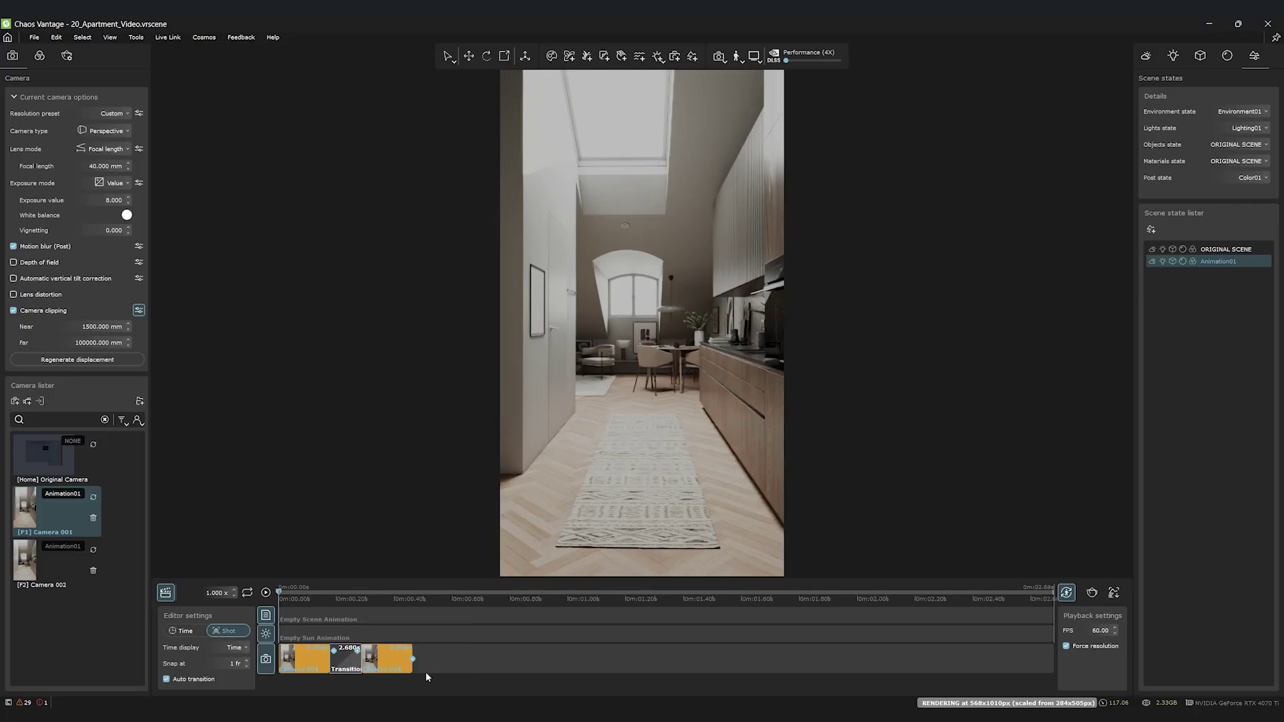
{"action": "right_click", "coordinate": [347, 670]}
{"action": "left_click", "coordinate": [378, 605]}
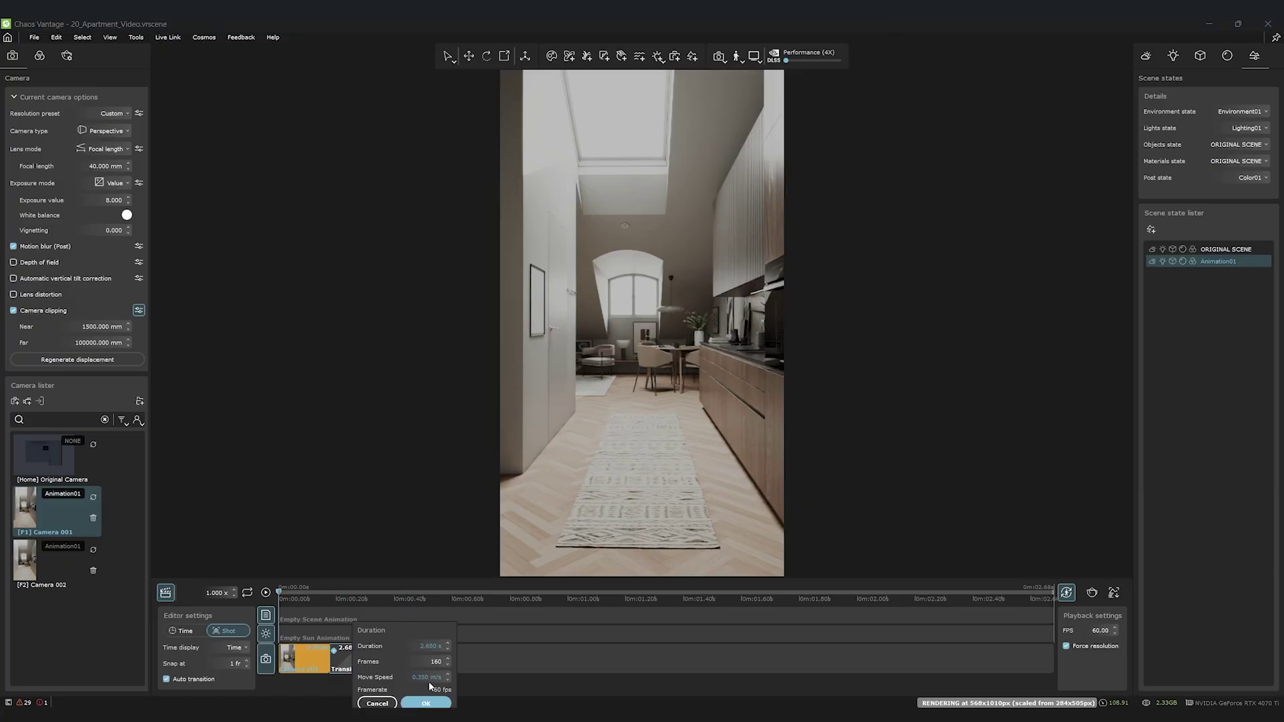
{"action": "left_click", "coordinate": [424, 703]}
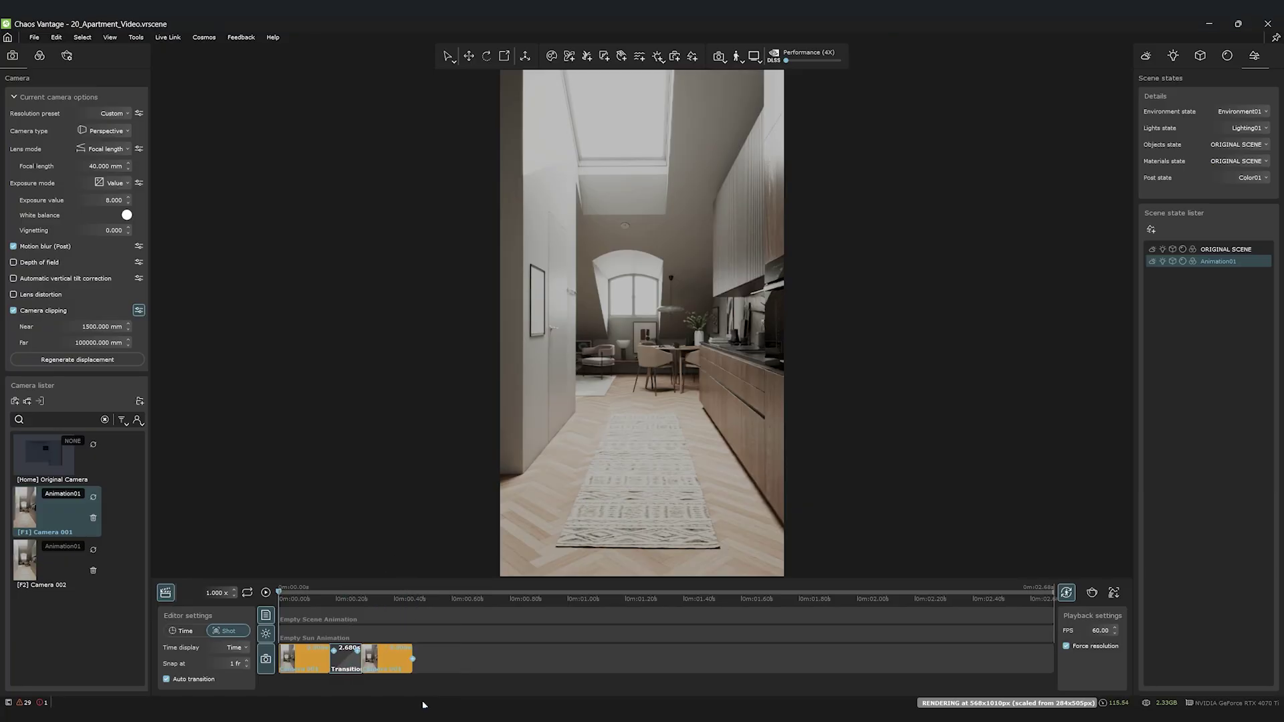
{"action": "left_click", "coordinate": [266, 592]}
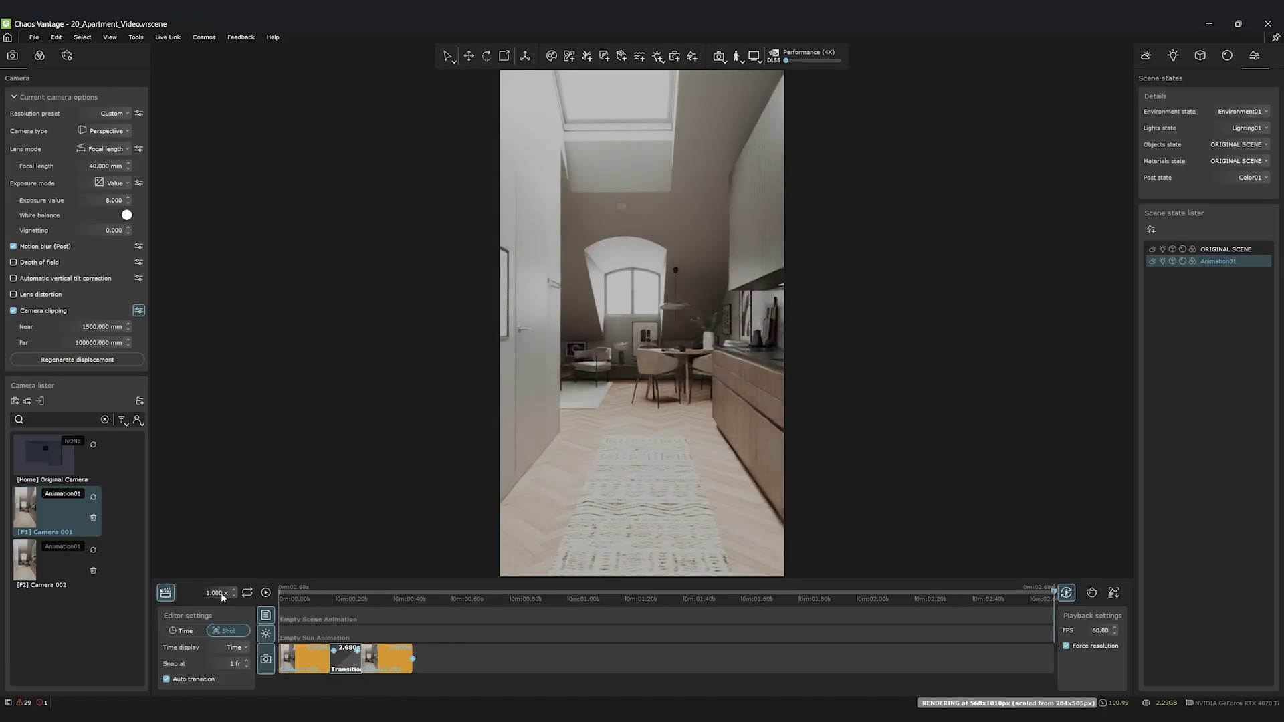
{"action": "left_click", "coordinate": [166, 593]}
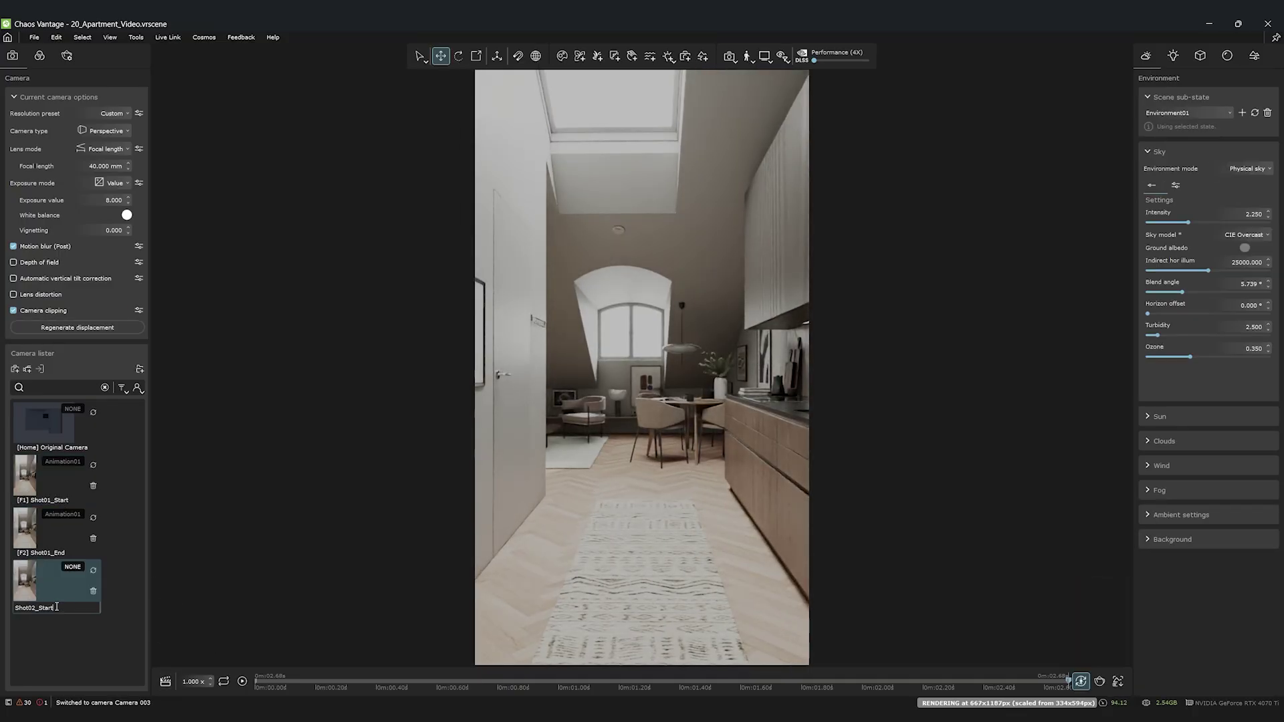
Set the Shot02_Start camera's focal length to 65 mm and enable depth of field with an 8 mm aperture size.
{"action": "left_click_drag", "start_coordinate": [88, 165], "coordinate": [159, 169]}
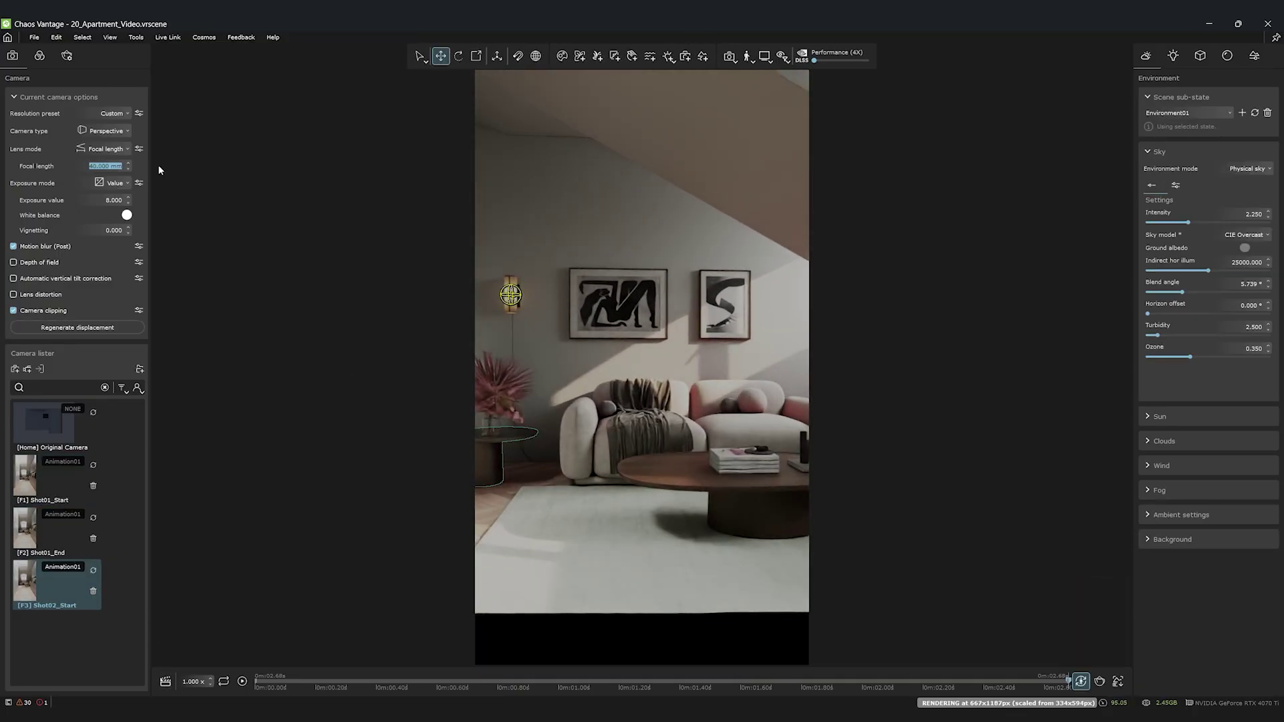
{"action": "type", "text": "65"}
{"action": "key", "text": "Return"}
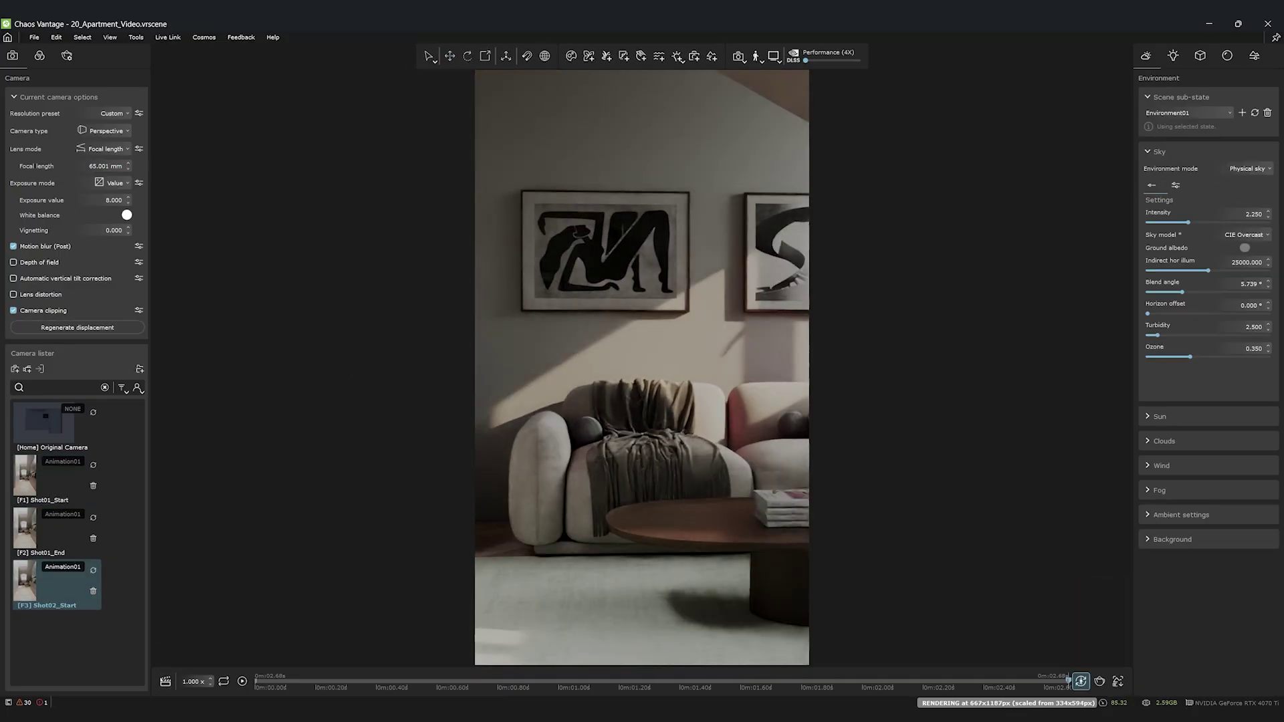
{"action": "left_click", "coordinate": [733, 56]}
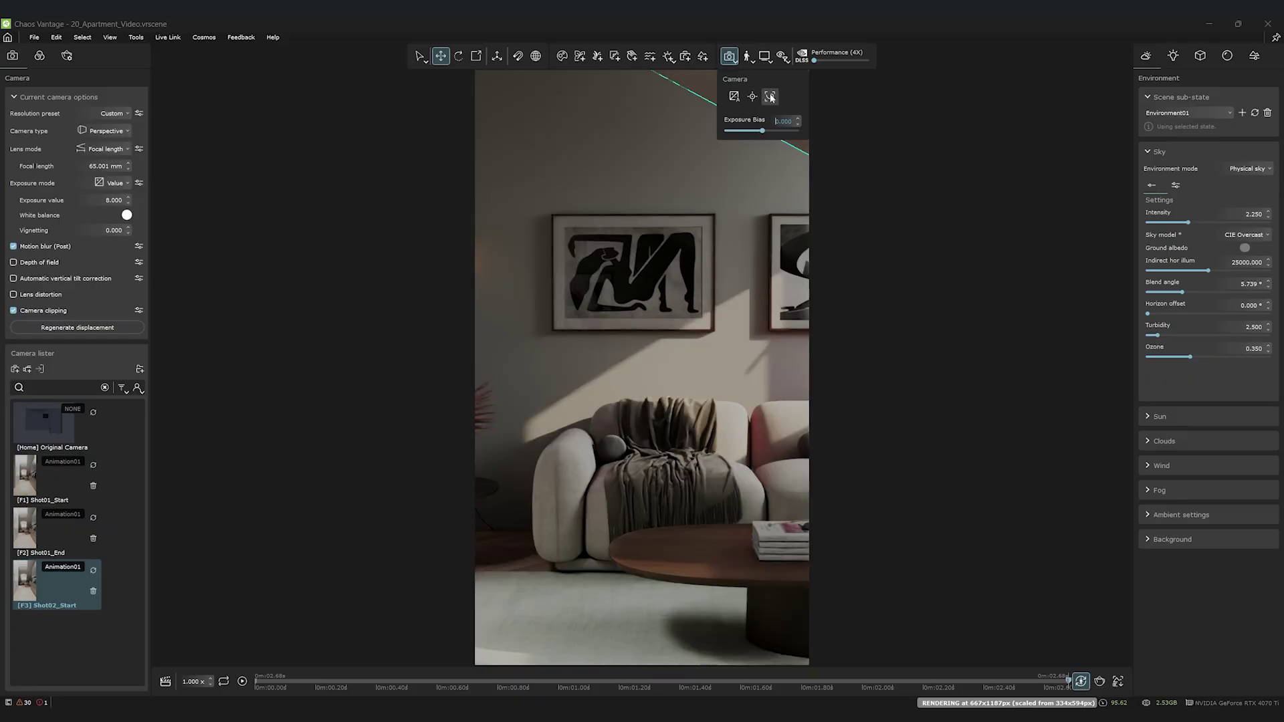
{"action": "left_click", "coordinate": [768, 97]}
{"action": "left_click", "coordinate": [14, 262]}
{"action": "left_click_drag", "start_coordinate": [93, 294], "coordinate": [130, 294]}
{"action": "type", "text": "10"}
{"action": "key", "text": "Tab"}
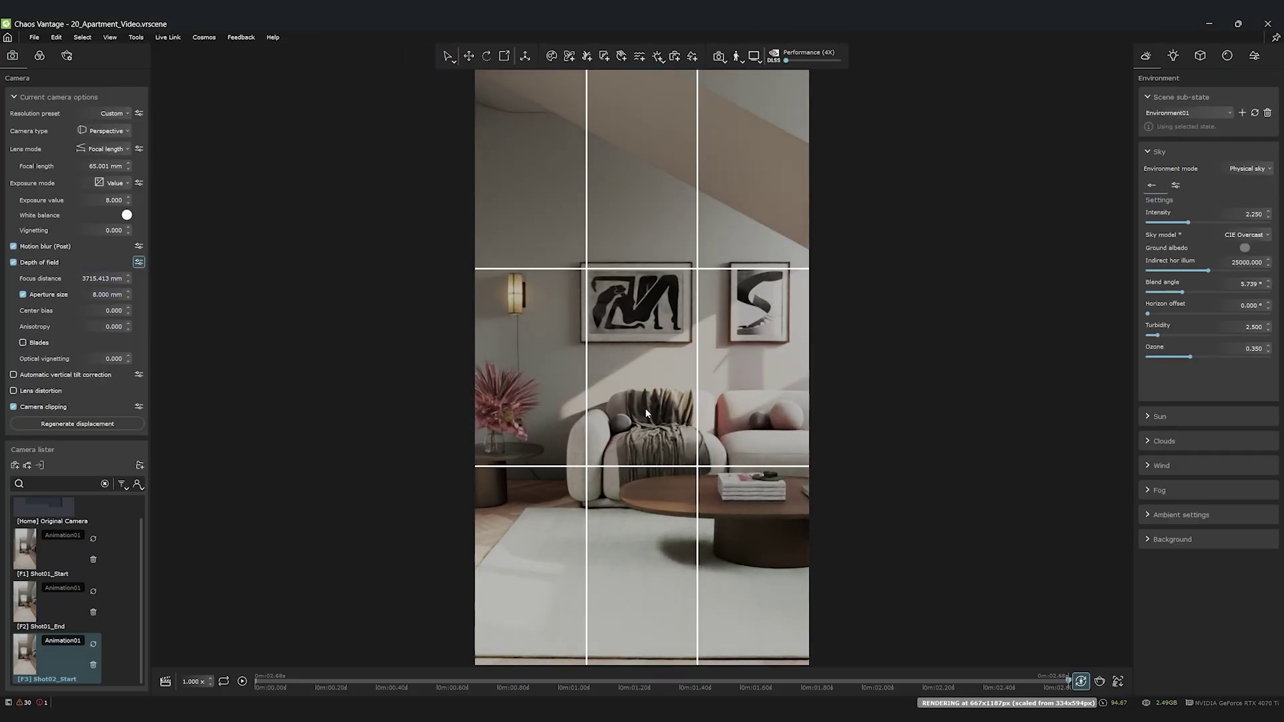
Switch to the Shot02_End camera and save the environment as a new scene sub-state named Environment02.
{"action": "key", "text": "F4"}
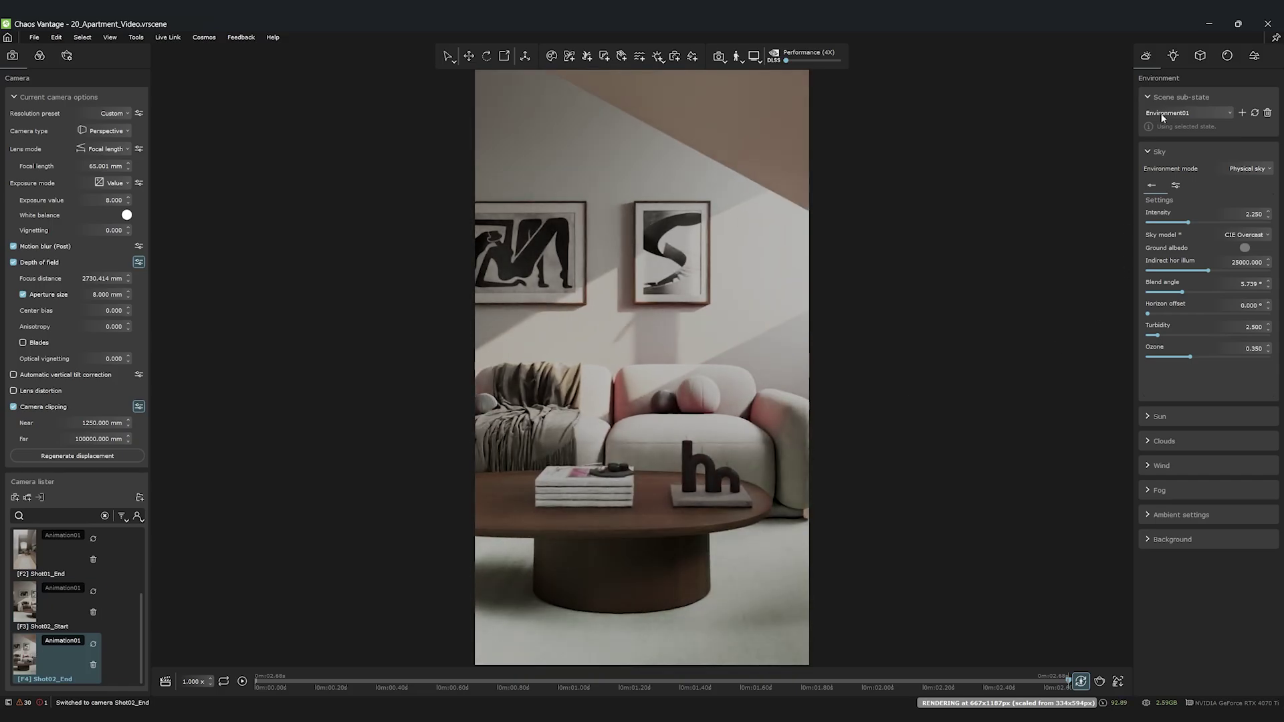
{"action": "left_click", "coordinate": [1242, 113]}
{"action": "type", "text": "Eniv"}
{"action": "key", "text": "BackSpace"}
{"action": "type", "text": "v"}
{"action": "left_click", "coordinate": [1254, 113]}
{"action": "left_click", "coordinate": [1229, 112]}
{"action": "left_click", "coordinate": [1223, 114]}
Set the sun's altitude to 35.4° and azimuth to 175°, and update the Environment02 sub-state.
{"action": "left_click", "coordinate": [1146, 418]}
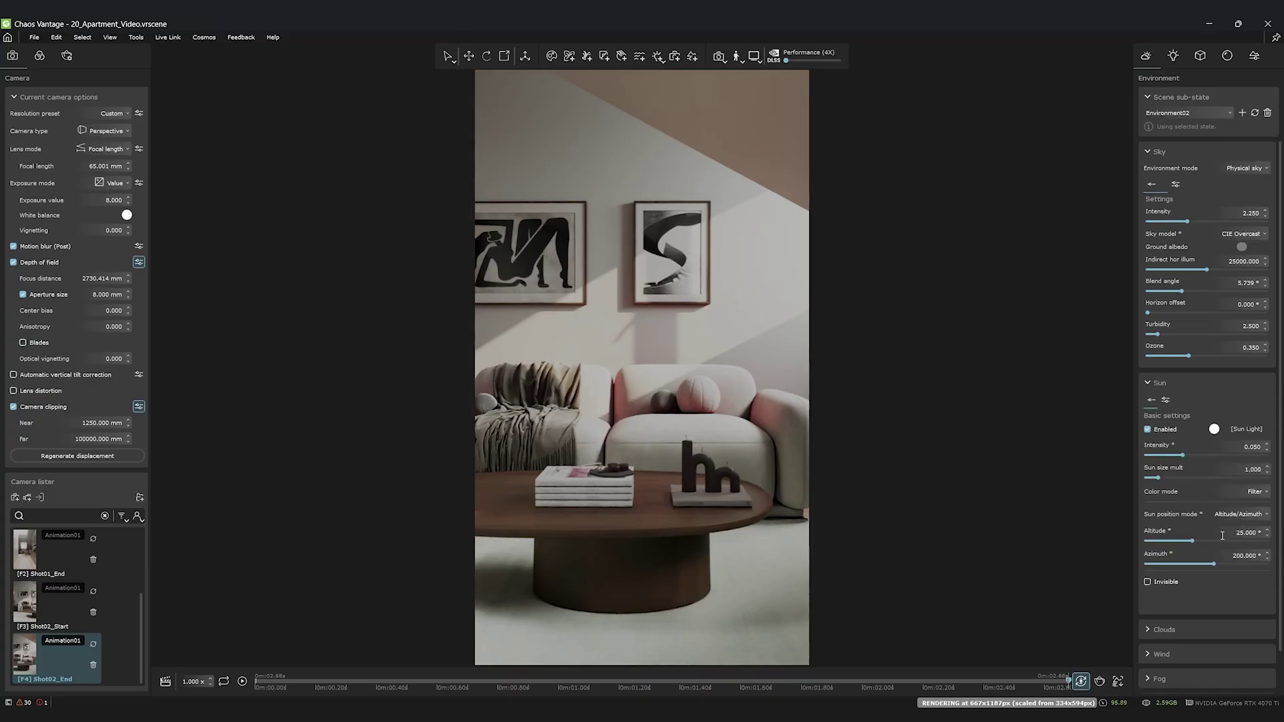
{"action": "left_click", "coordinate": [1252, 535]}
{"action": "key", "text": "BackSpace"}
{"action": "type", "text": "35.4"}
{"action": "key", "text": "Return"}
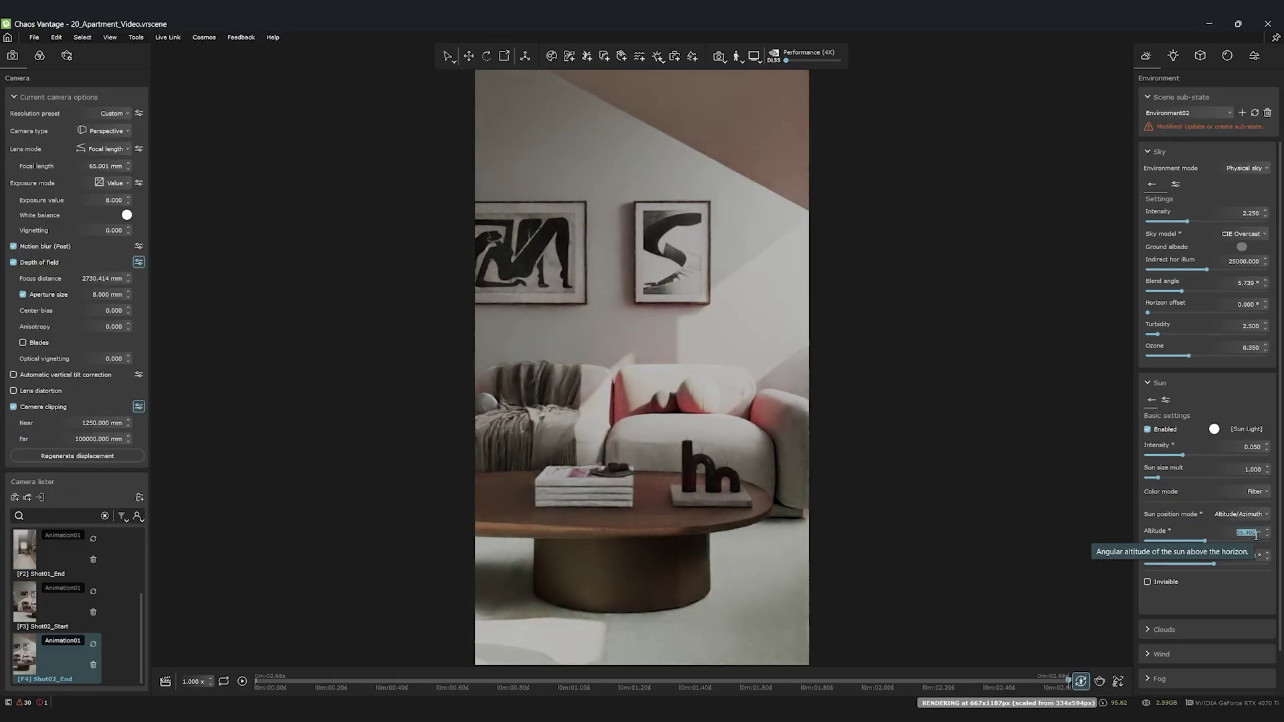
{"action": "left_click", "coordinate": [1242, 554]}
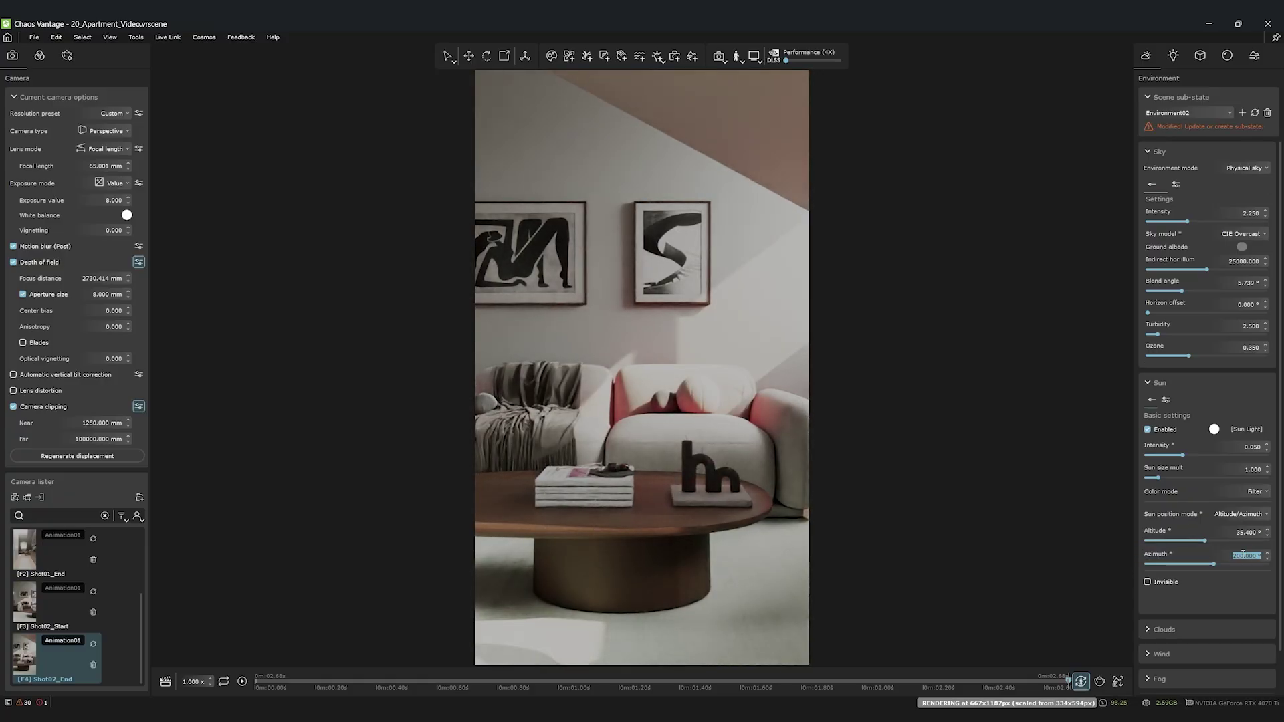
{"action": "type", "text": "175"}
{"action": "key", "text": "Return"}
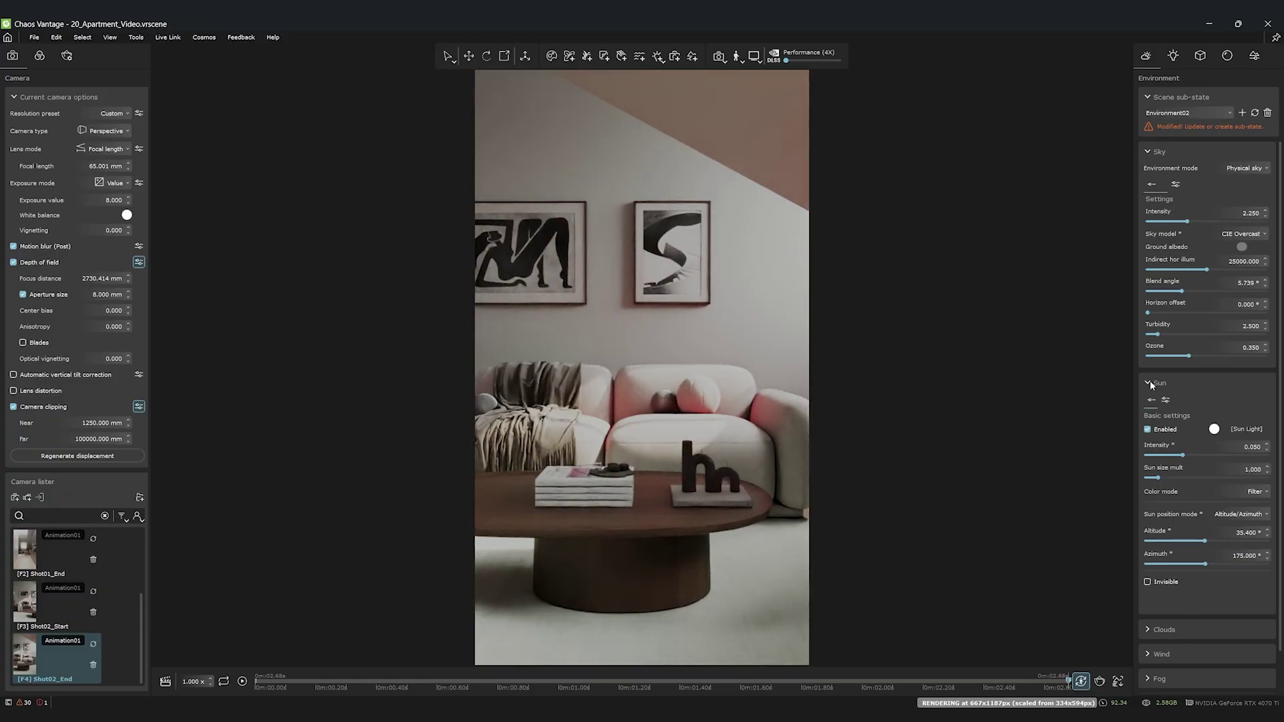
{"action": "left_click", "coordinate": [1254, 113]}
Create a new scene state named Animation02.
{"action": "left_click", "coordinate": [1254, 56]}
{"action": "left_click", "coordinate": [1152, 229]}
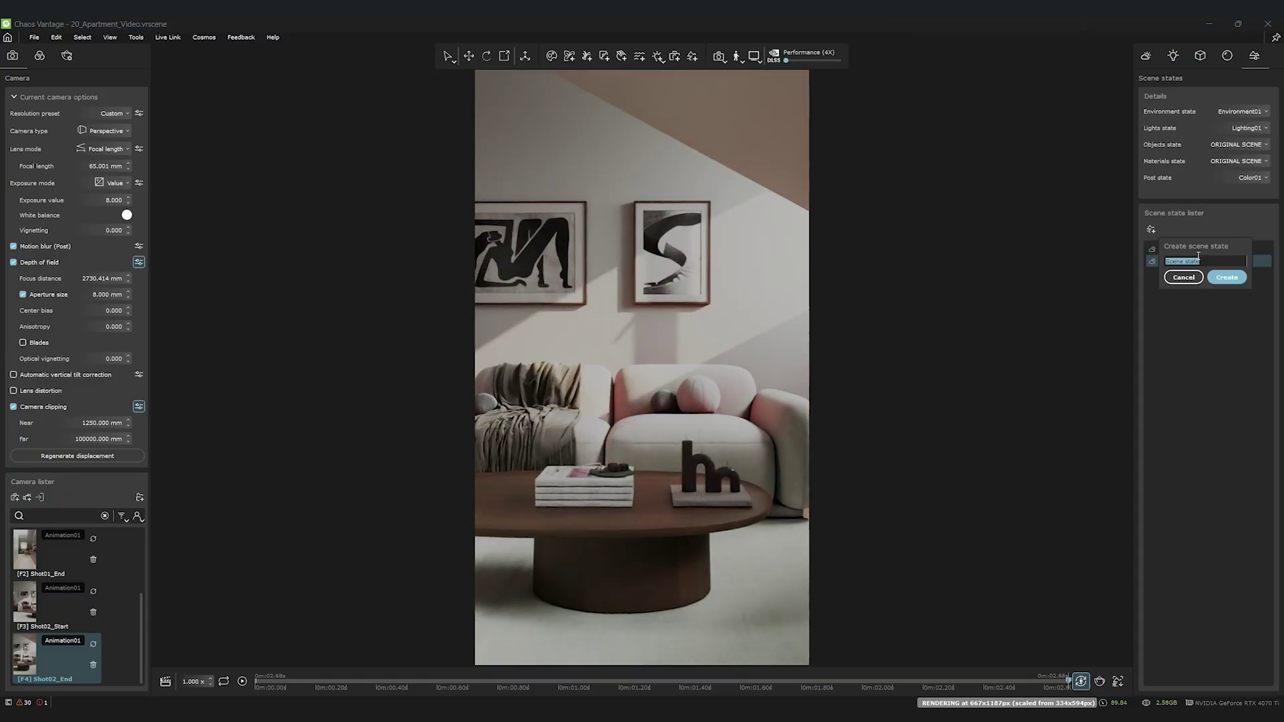
{"action": "type", "text": "Animation02"}
{"action": "left_click", "coordinate": [1227, 277]}
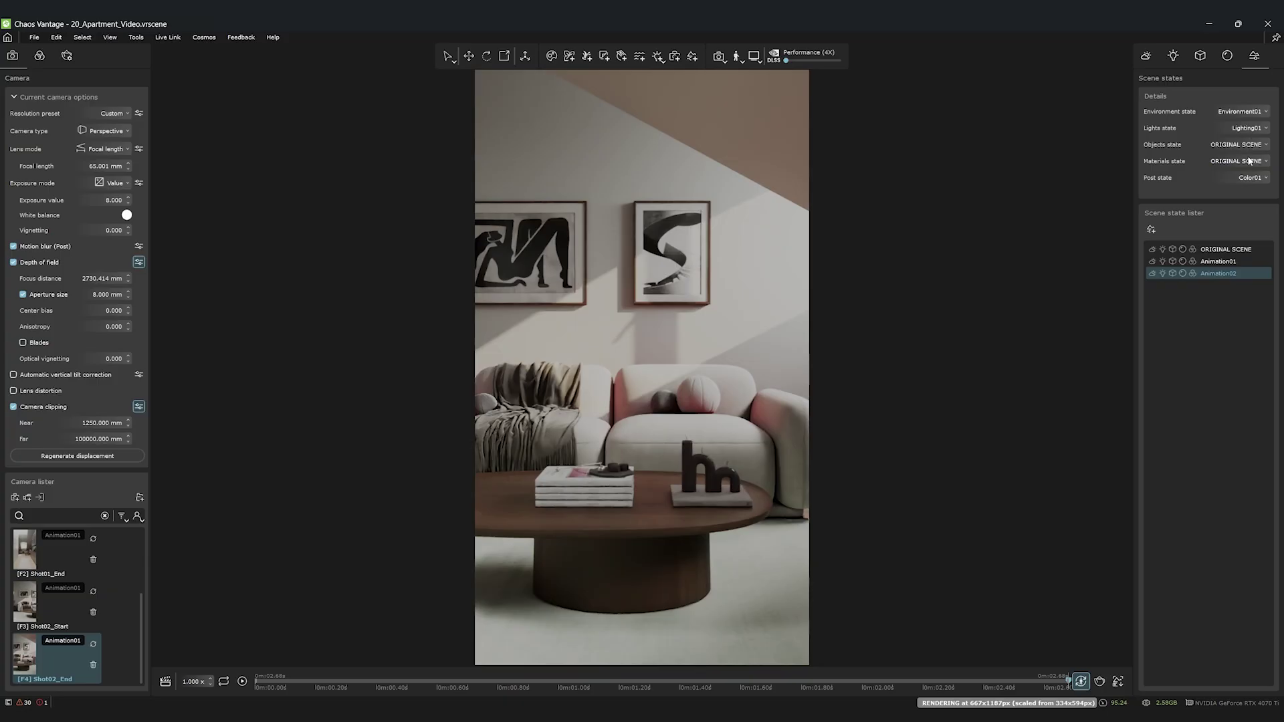
Set the environment state of Animation02 to Environment02 and update that scene state.
{"action": "left_click", "coordinate": [1251, 113]}
{"action": "left_click", "coordinate": [1238, 146]}
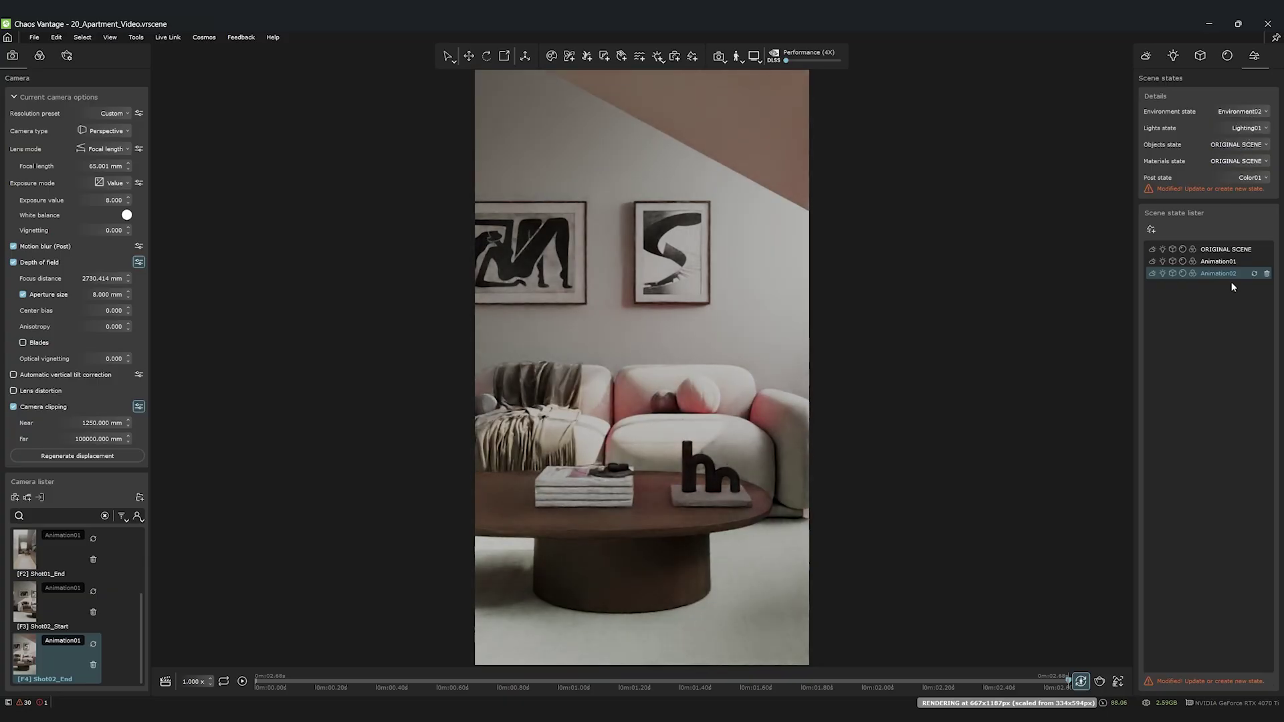
{"action": "left_click", "coordinate": [1254, 274]}
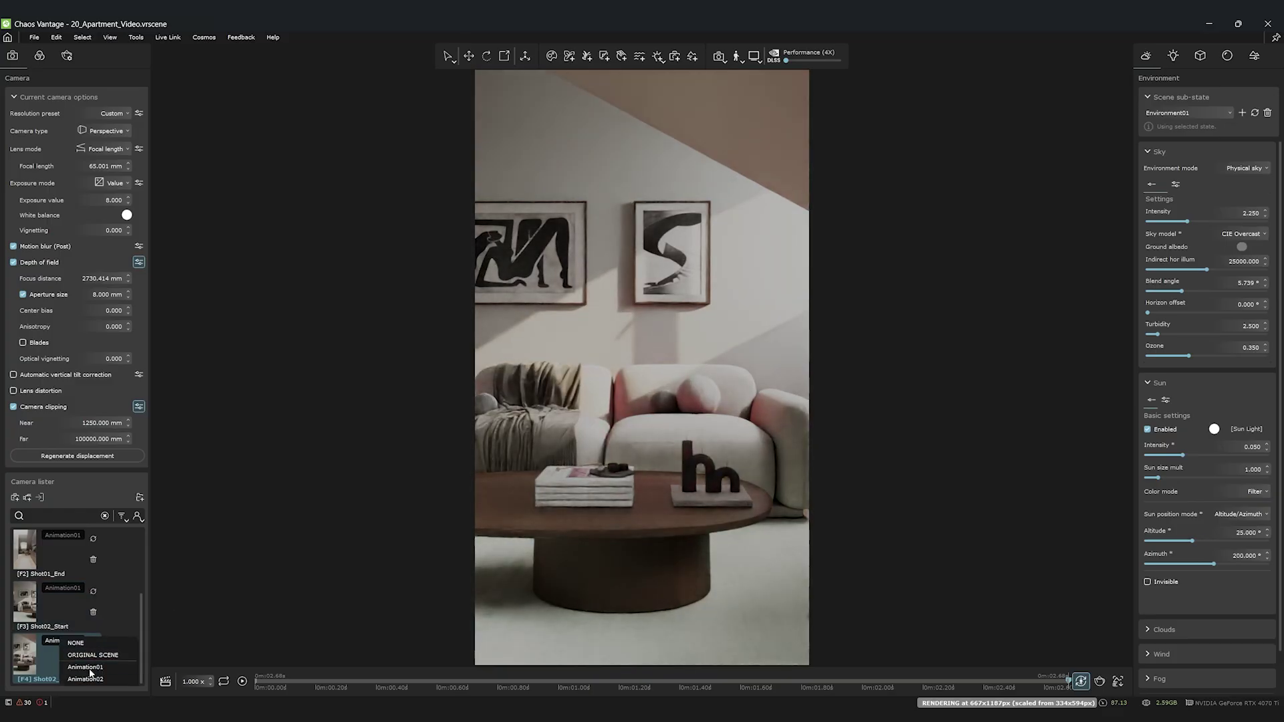
Assign the Animation02 scene state to Shot02_End and switch between Shot02_Start and Shot02_End to preview the sunlight change.
{"action": "left_click", "coordinate": [42, 607]}
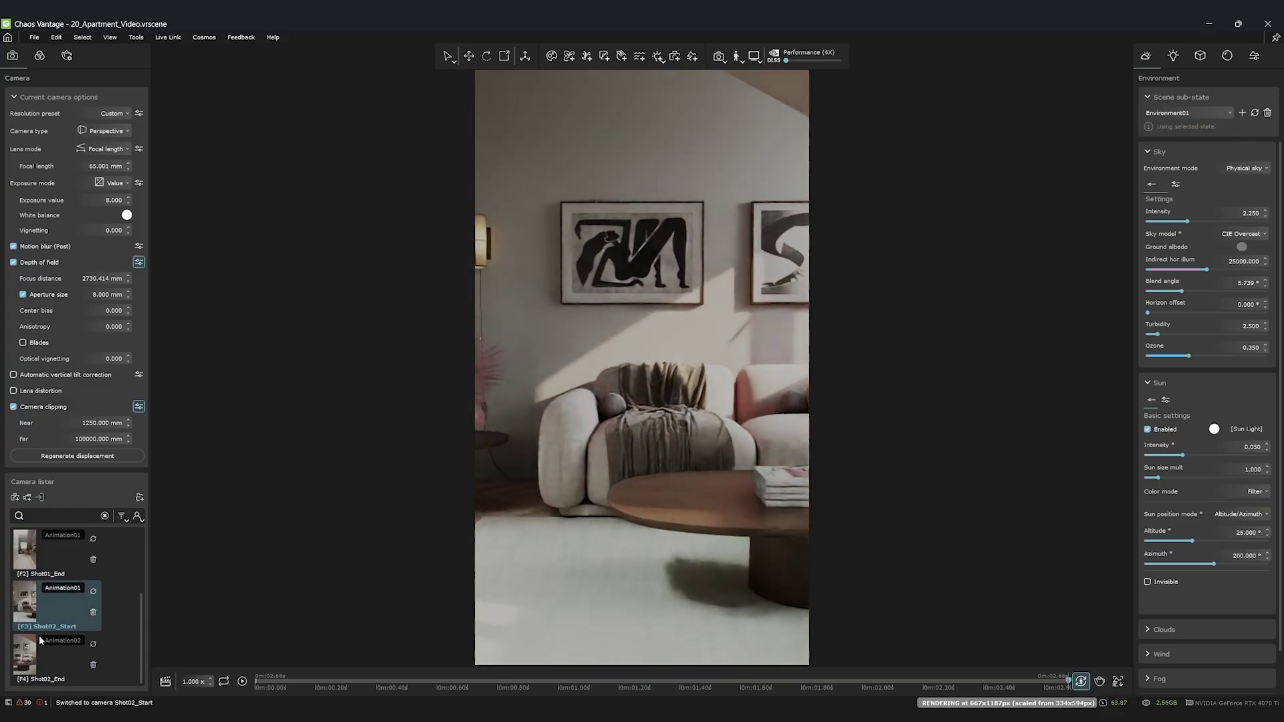
{"action": "left_click", "coordinate": [40, 640]}
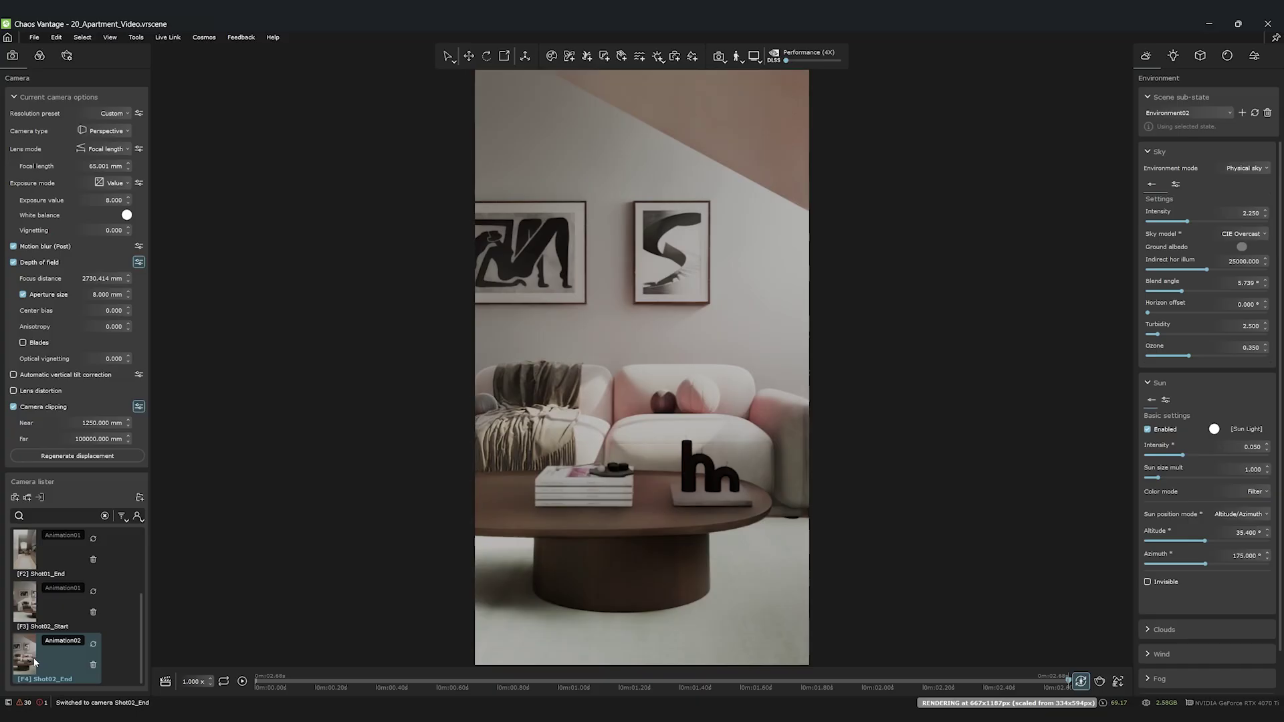
{"action": "left_click", "coordinate": [42, 616]}
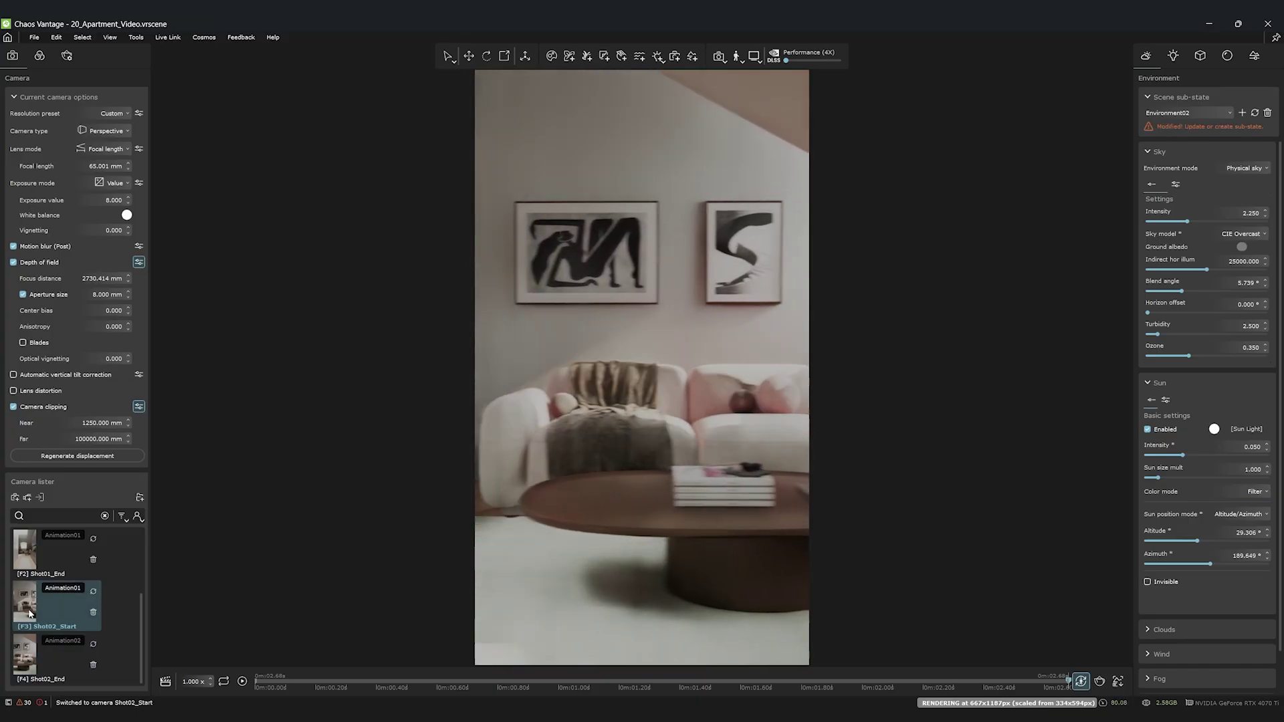
Append Shot02_Start and Shot02_End to the cameras track as a second shot, with a direct cut from the first shot.
{"action": "left_click", "coordinate": [166, 681]}
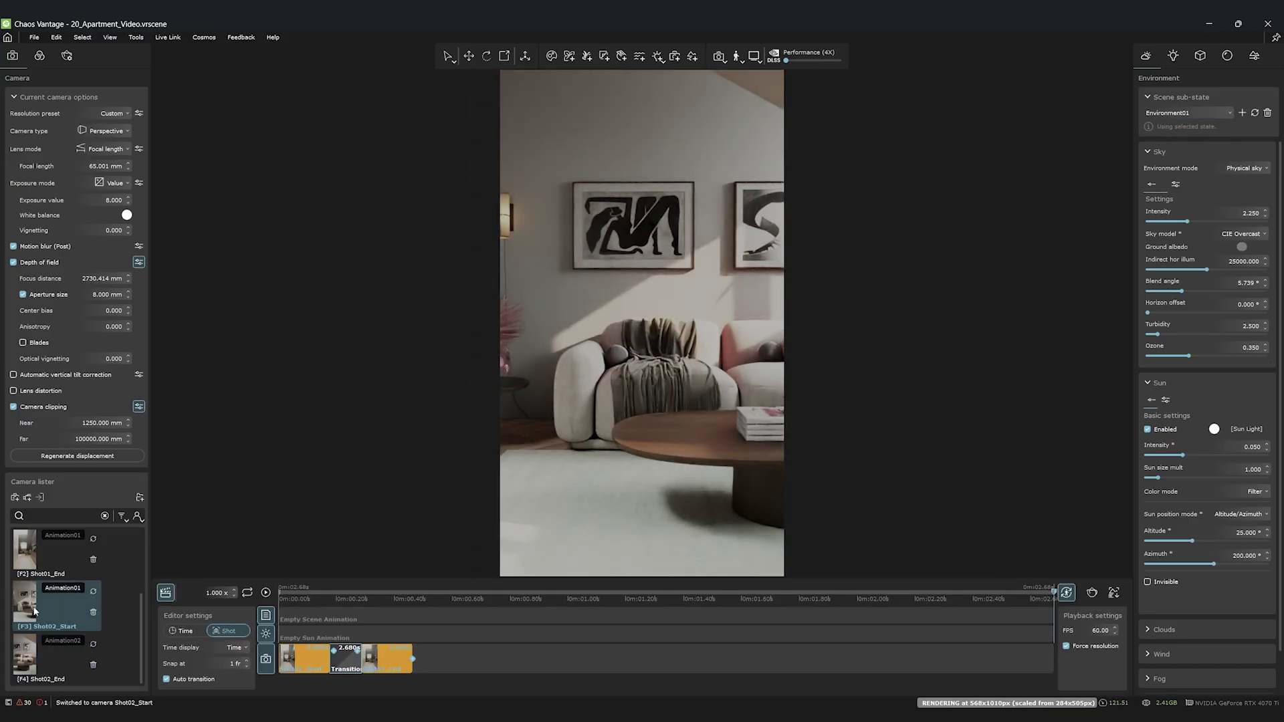
{"action": "right_click", "coordinate": [432, 663]}
{"action": "left_click", "coordinate": [465, 555]}
{"action": "left_click_drag", "start_coordinate": [25, 653], "coordinate": [479, 662]}
Set the move speed of the second shot's transition to 0.35 m/s.
{"action": "right_click", "coordinate": [479, 663]}
{"action": "left_click", "coordinate": [508, 662]}
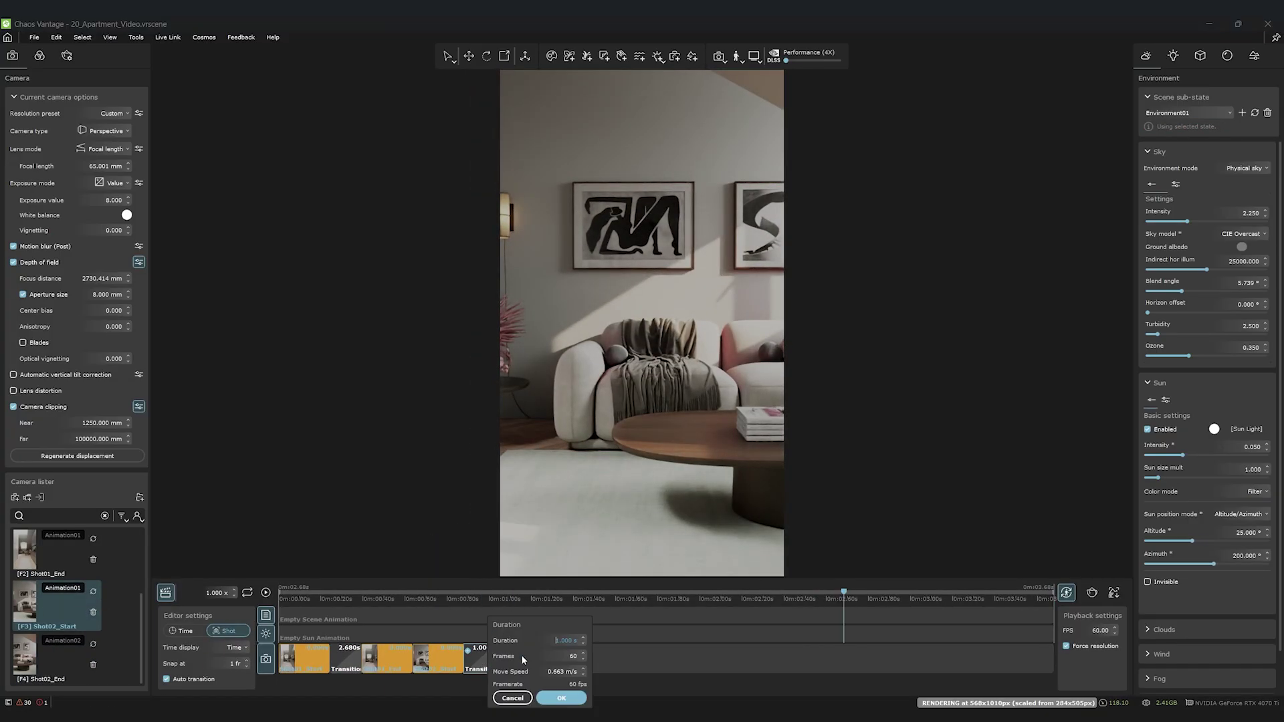
{"action": "type", "text": "0.35"}
{"action": "left_click", "coordinate": [561, 697]}
Set the duration of the second shot's transition to 2.5 s and play the animation from the start.
{"action": "right_click", "coordinate": [480, 668]}
{"action": "left_click", "coordinate": [507, 600]}
{"action": "left_click", "coordinate": [566, 640]}
{"action": "type", "text": "2.5"}
{"action": "key", "text": "Return"}
{"action": "left_click", "coordinate": [319, 596]}
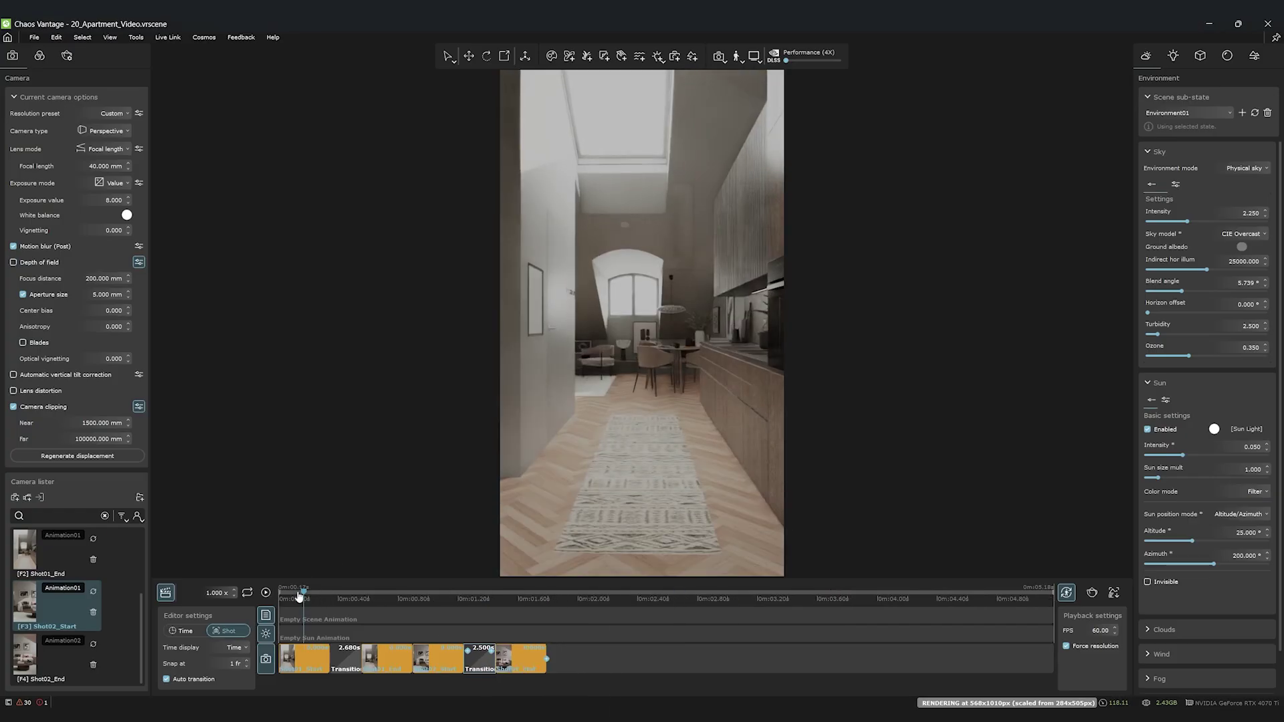
{"action": "left_click", "coordinate": [265, 594]}
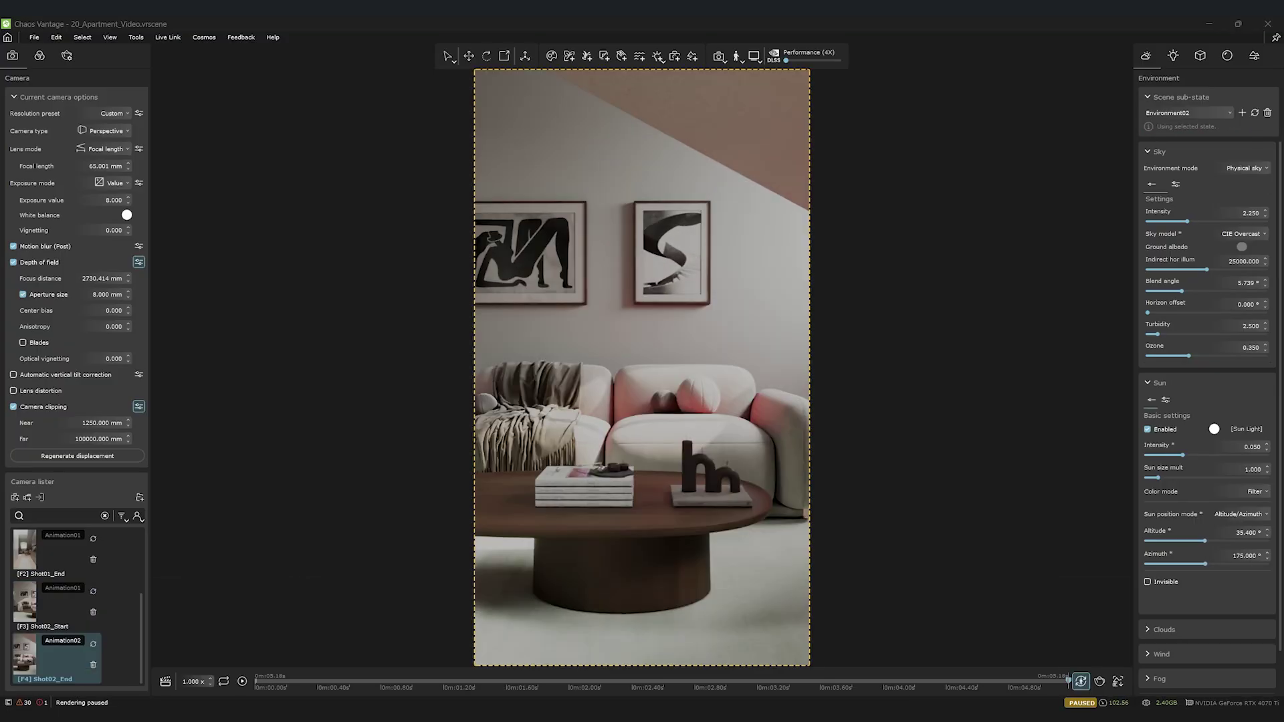
Add a new camera from the Shot02_Start view and turn the view toward the dining area.
{"action": "left_click", "coordinate": [57, 605]}
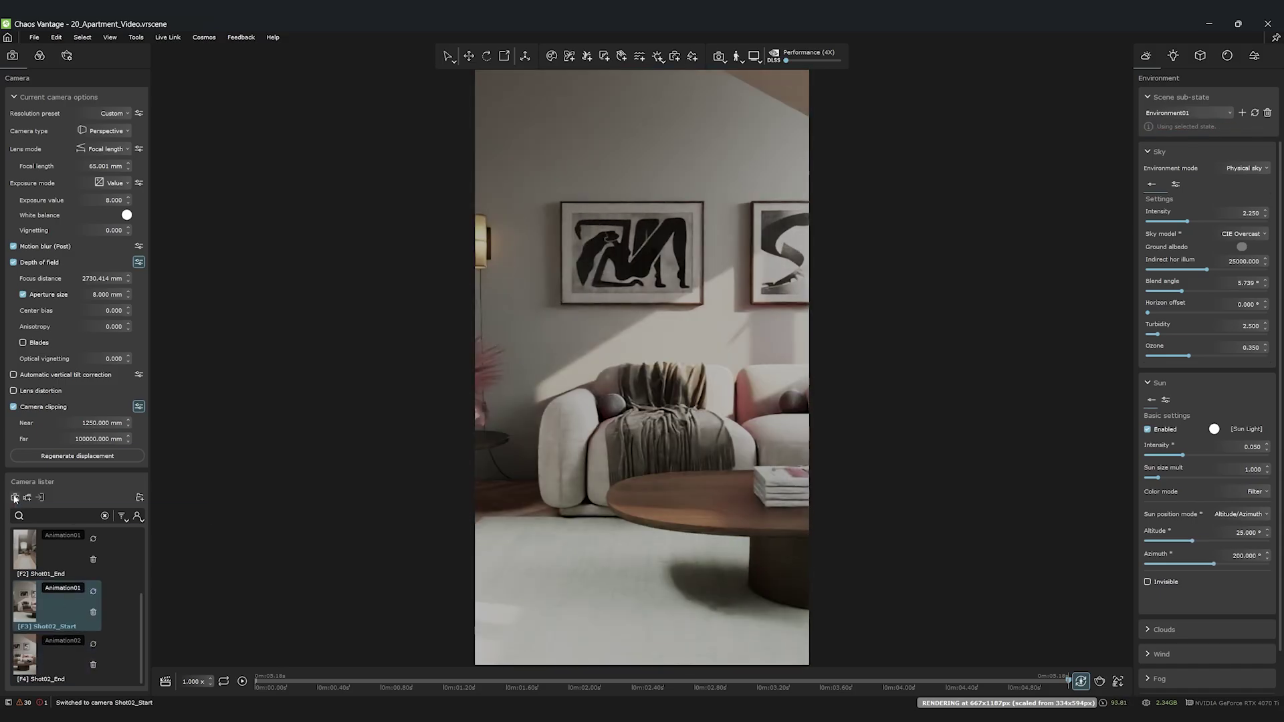
{"action": "left_click", "coordinate": [15, 498]}
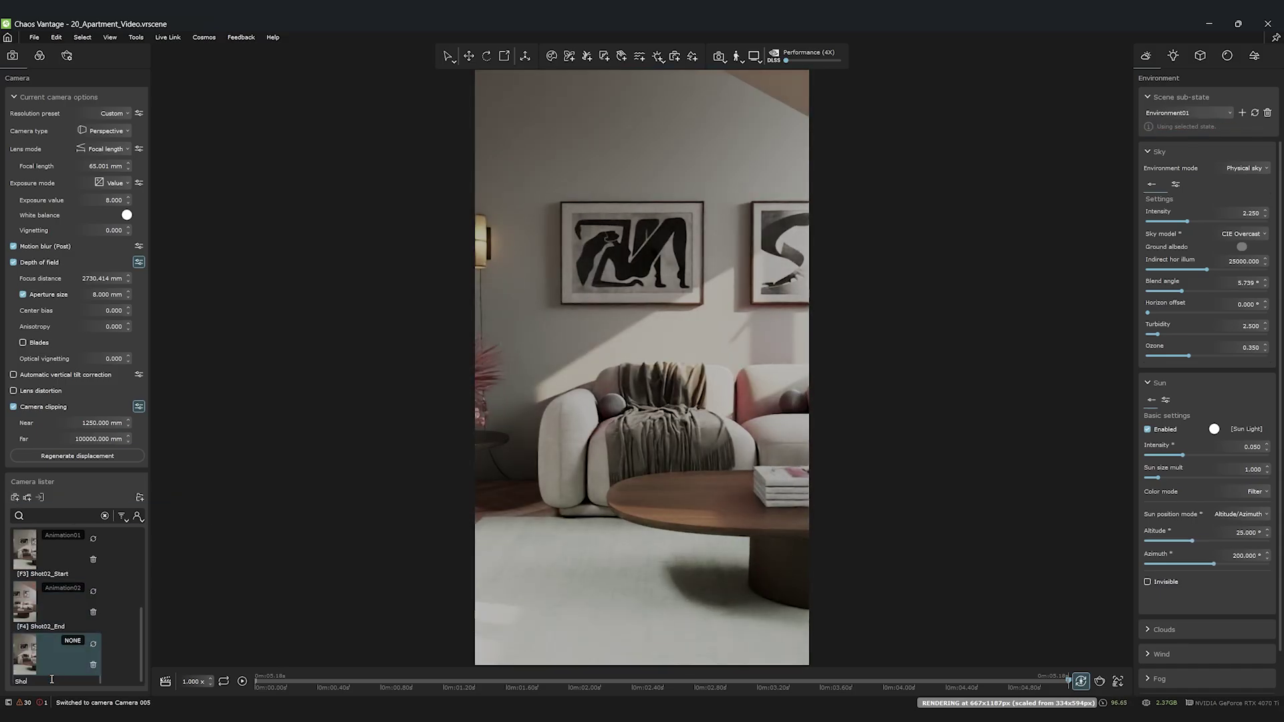
{"action": "left_click_drag", "start_coordinate": [742, 330], "coordinate": [642, 330]}
Set the third shot's focal length to 128 mm with camera clipping from 2000 mm, reframe the view, and update the Shot03_Start camera.
{"action": "left_click", "coordinate": [105, 166]}
{"action": "type", "text": "128"}
{"action": "key", "text": "Return"}
{"action": "left_click", "coordinate": [13, 407]}
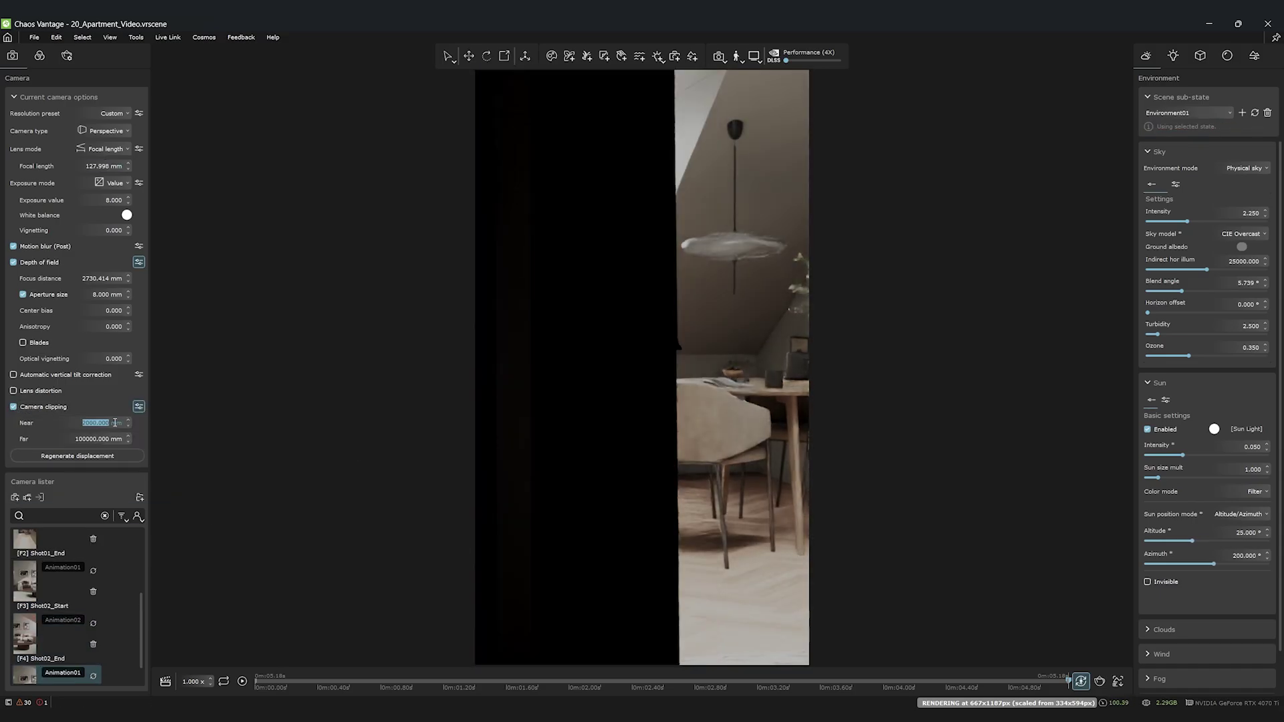
{"action": "key", "text": "a"}
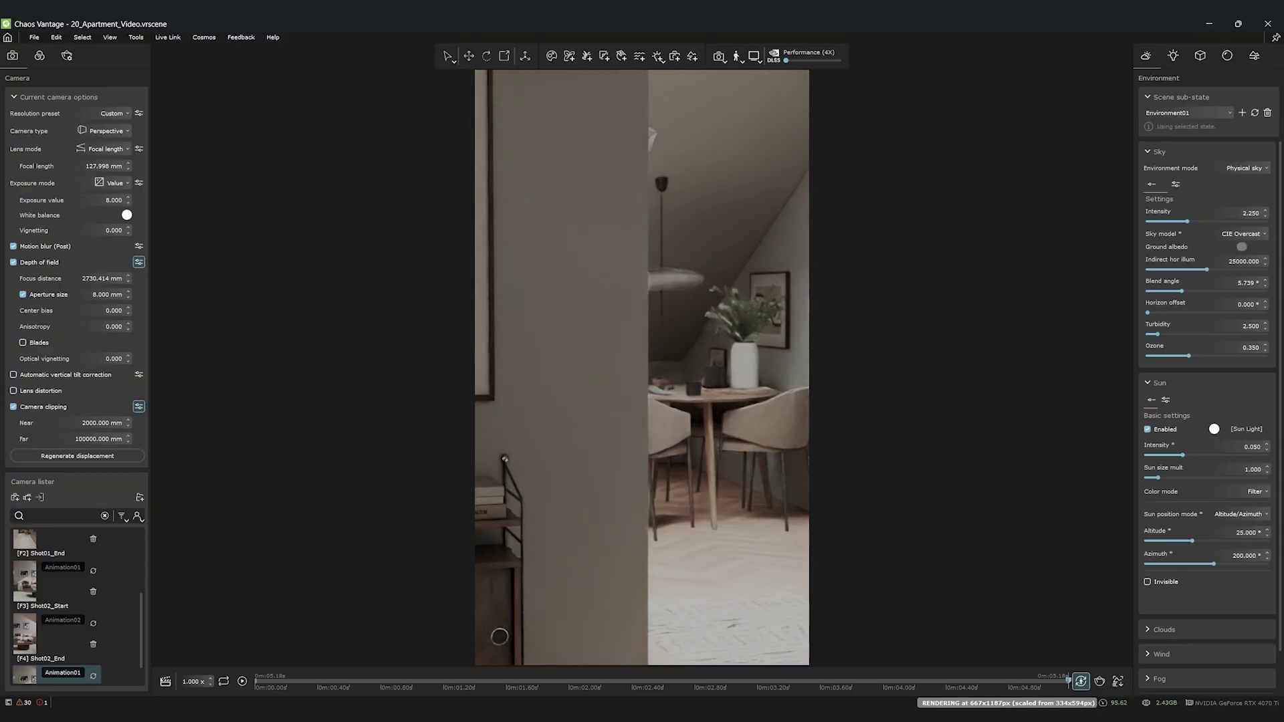
{"action": "scroll", "coordinate": [74, 635], "scroll_direction": "down", "scroll_amount": 1}
{"action": "left_click", "coordinate": [93, 644]}
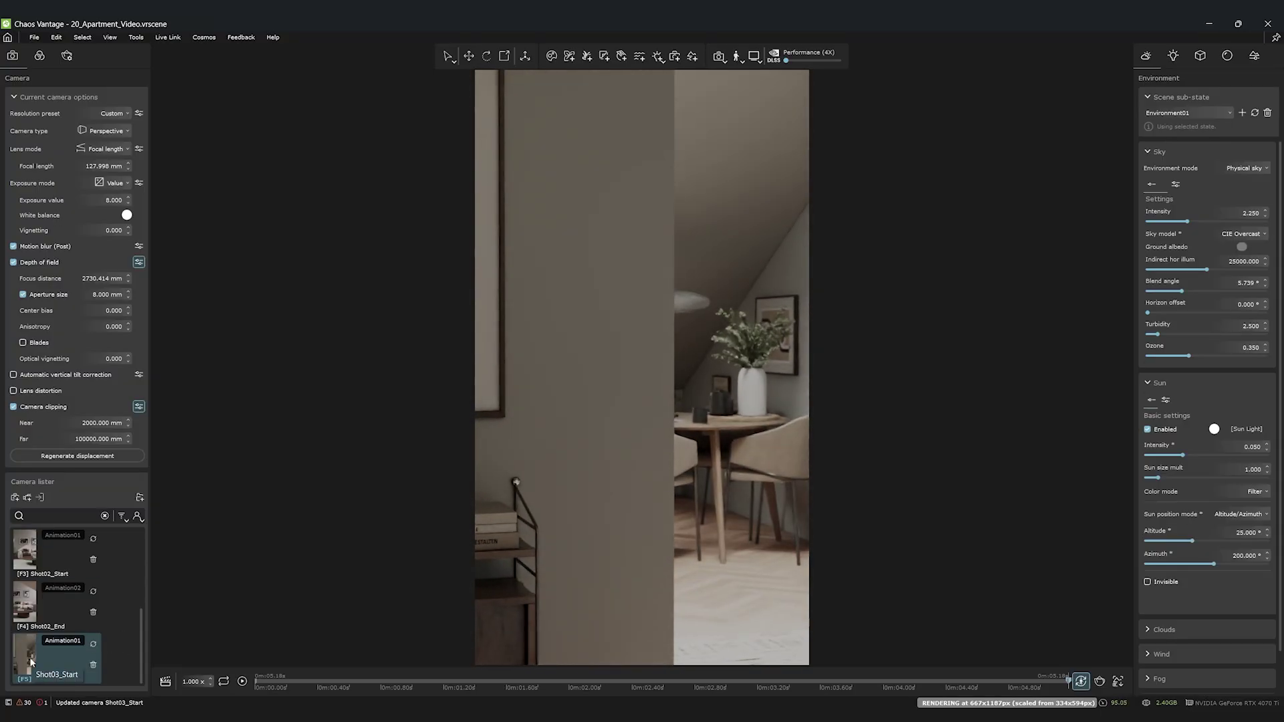
Set the Shot03_Start aperture size to 16 mm and pick the focus point on the wall in front of the dining area.
{"action": "left_click", "coordinate": [107, 294]}
{"action": "type", "text": "16"}
{"action": "key", "text": "Return"}
{"action": "left_click", "coordinate": [719, 57]}
{"action": "left_click", "coordinate": [636, 391]}
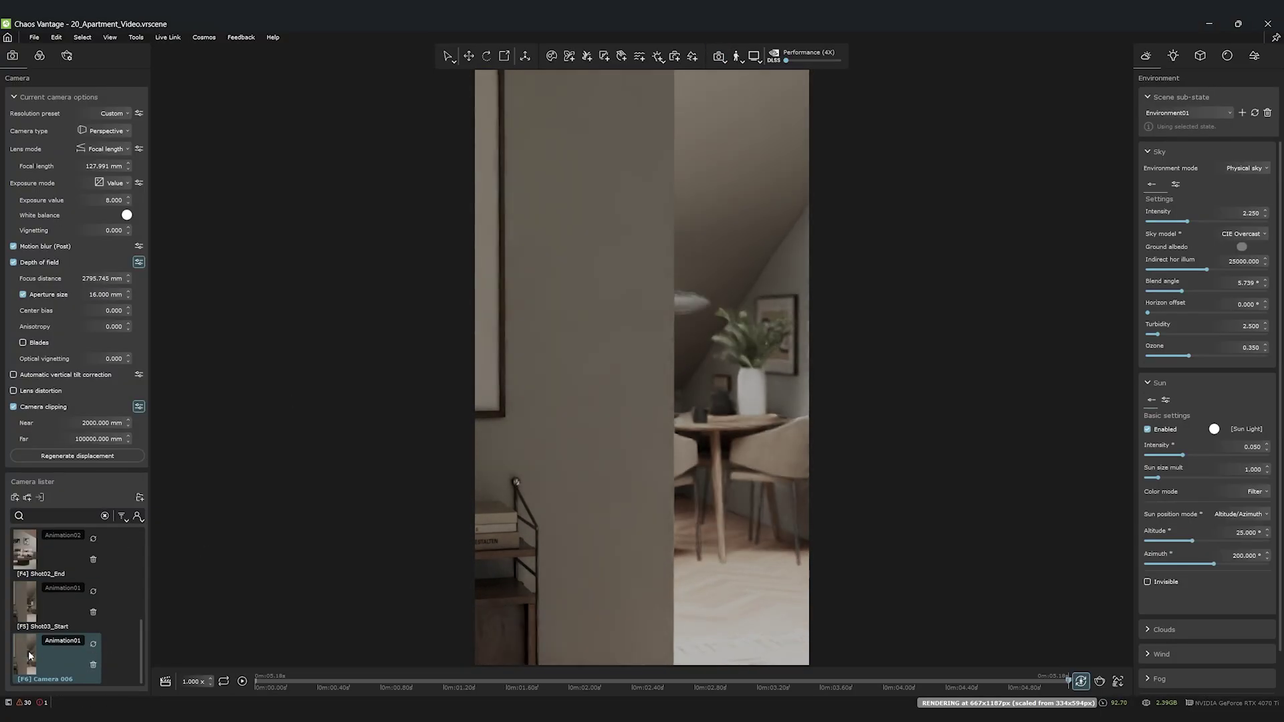
Add the third shot's end camera from the Shot03_Start view and move it sideways until the dining table is in frame.
{"action": "left_click", "coordinate": [15, 496]}
{"action": "key", "text": "d"}
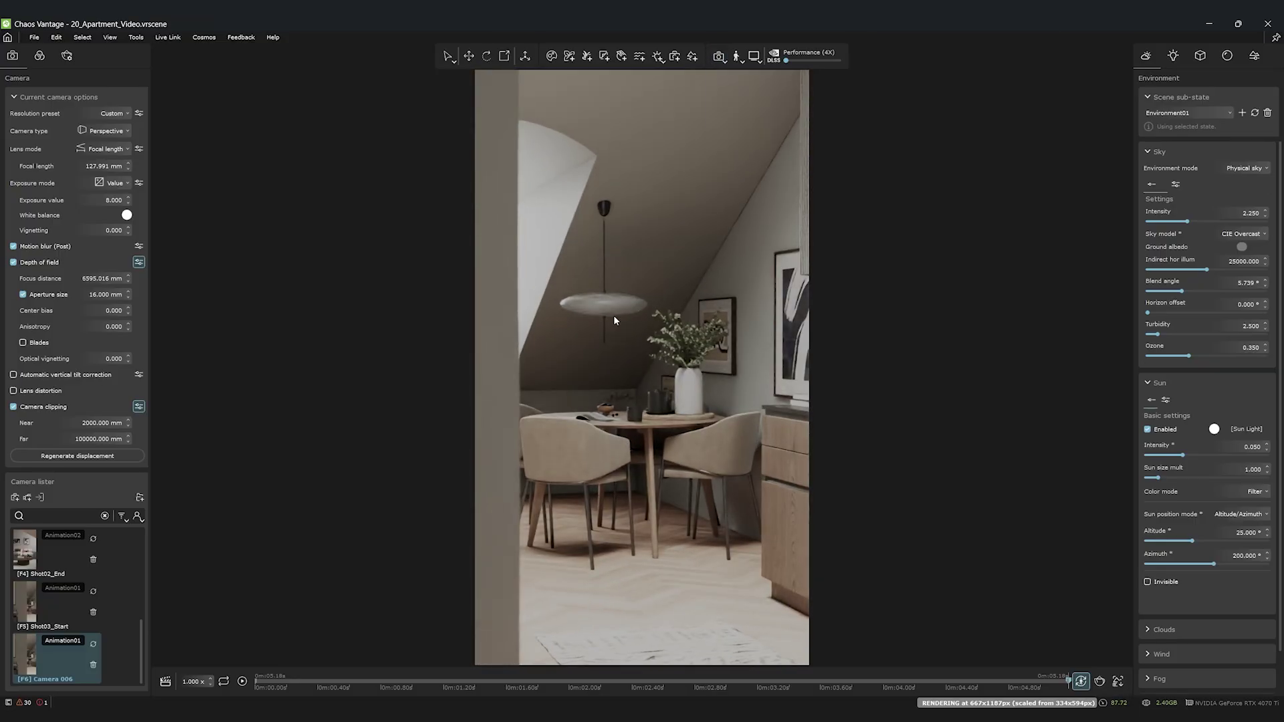
Set the third shot's transition to 2 s on the cameras track and play the animation.
{"action": "left_click", "coordinate": [166, 682]}
{"action": "right_click", "coordinate": [609, 661]}
{"action": "left_click", "coordinate": [621, 547]}
{"action": "left_click", "coordinate": [266, 592]}
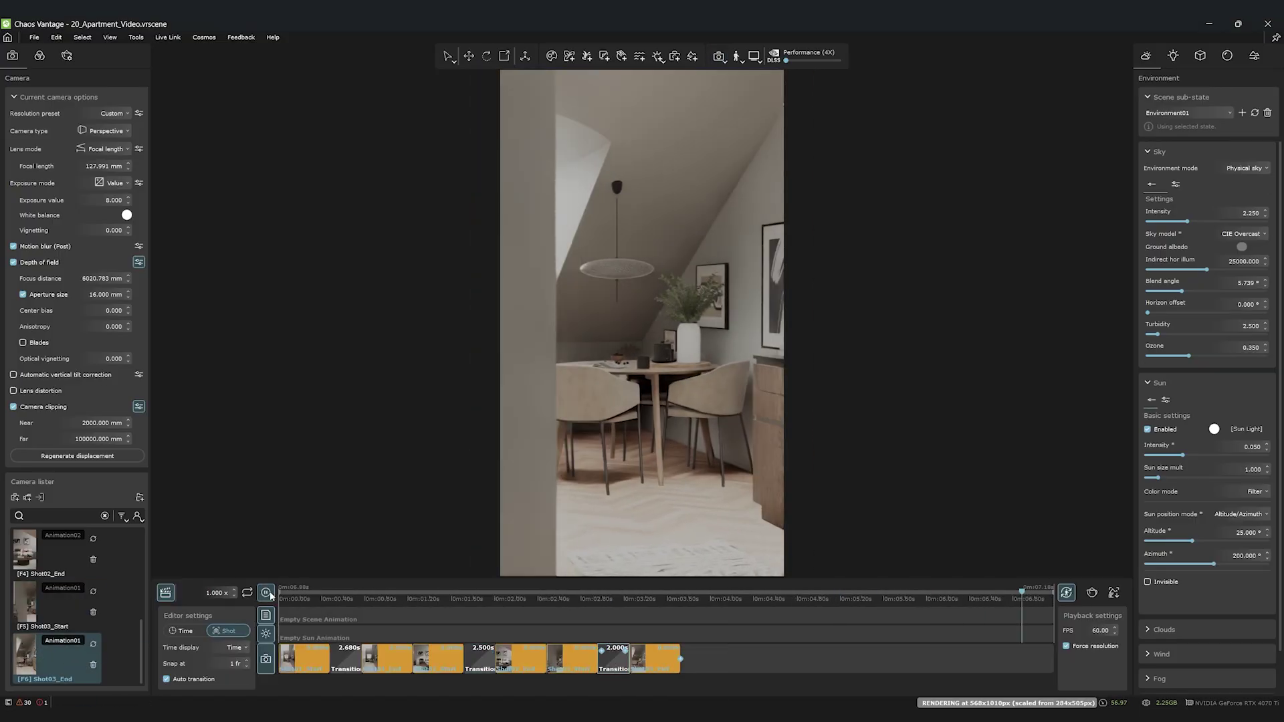
{"action": "left_click", "coordinate": [165, 593]}
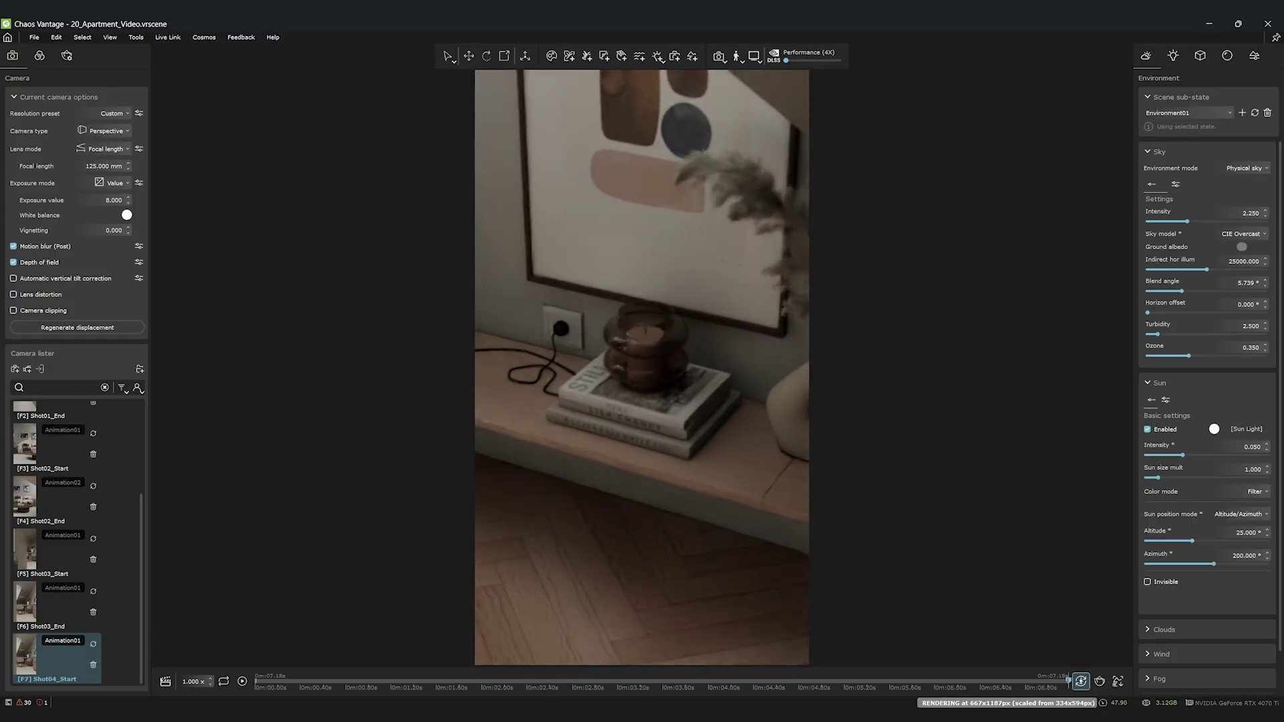
Move the Shot04_Start view closer to the candle and books on the sideboard, and add a materials scene sub-state.
{"action": "key", "text": "d"}
{"action": "key", "text": "w"}
{"action": "left_click", "coordinate": [1227, 55]}
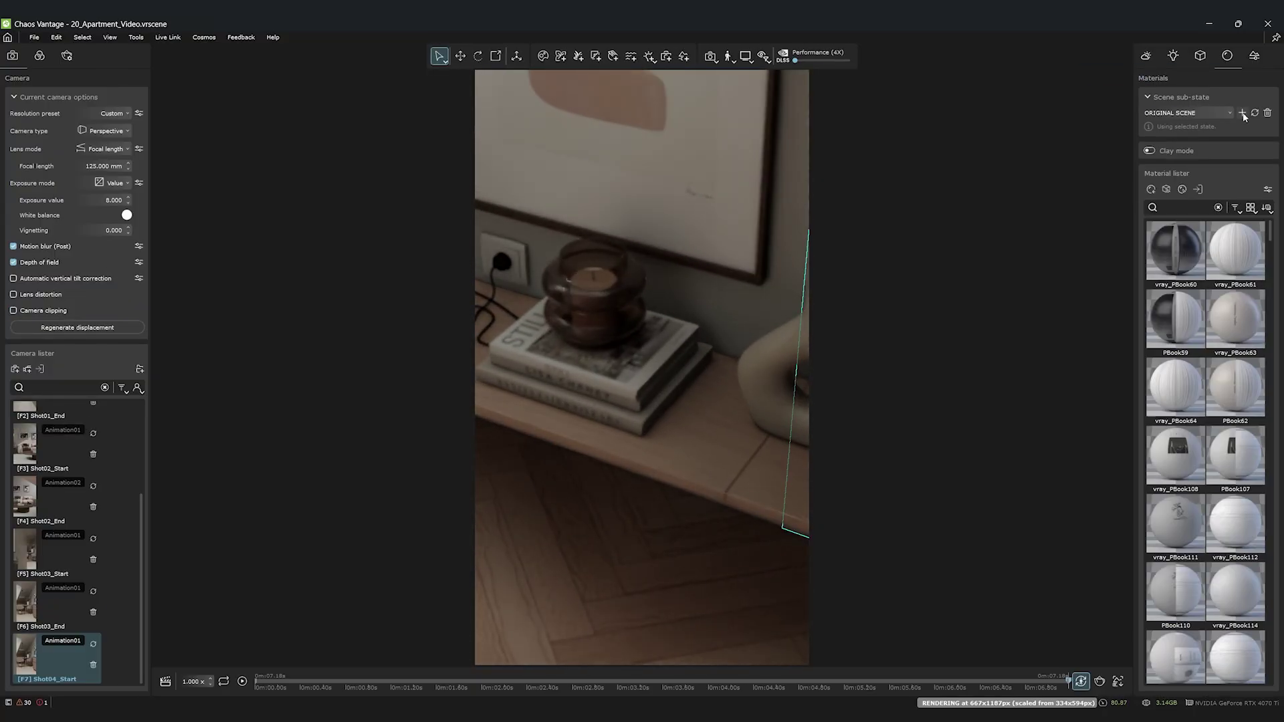
{"action": "left_click", "coordinate": [1237, 119]}
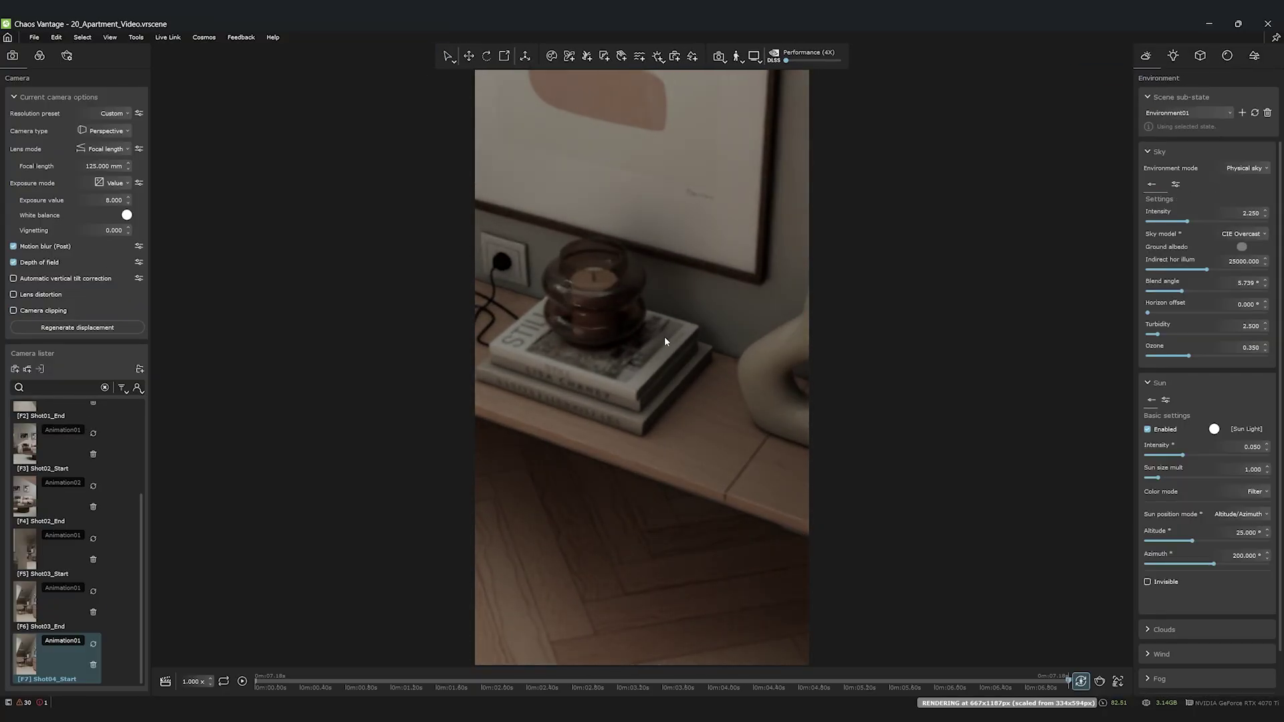
Refocus and slightly raise the close-up view of the candle and books, and update the Shot04_Start camera with it.
{"action": "left_click", "coordinate": [718, 56]}
{"action": "key", "text": "e"}
{"action": "left_click", "coordinate": [93, 644]}
Add a camera from the Shot04_Start view, assign it the Animation01 scene state, and name it Shot04_End.
{"action": "left_click", "coordinate": [15, 369]}
{"action": "left_click", "coordinate": [72, 641]}
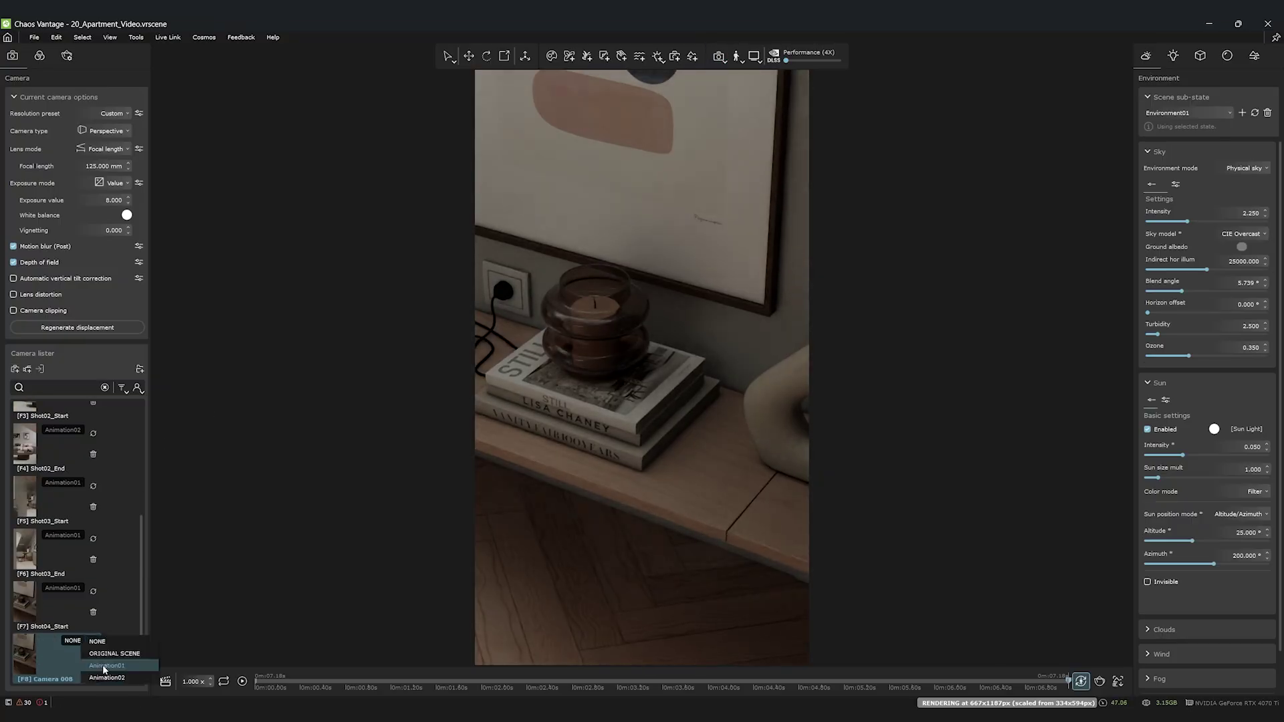
{"action": "left_click", "coordinate": [103, 665]}
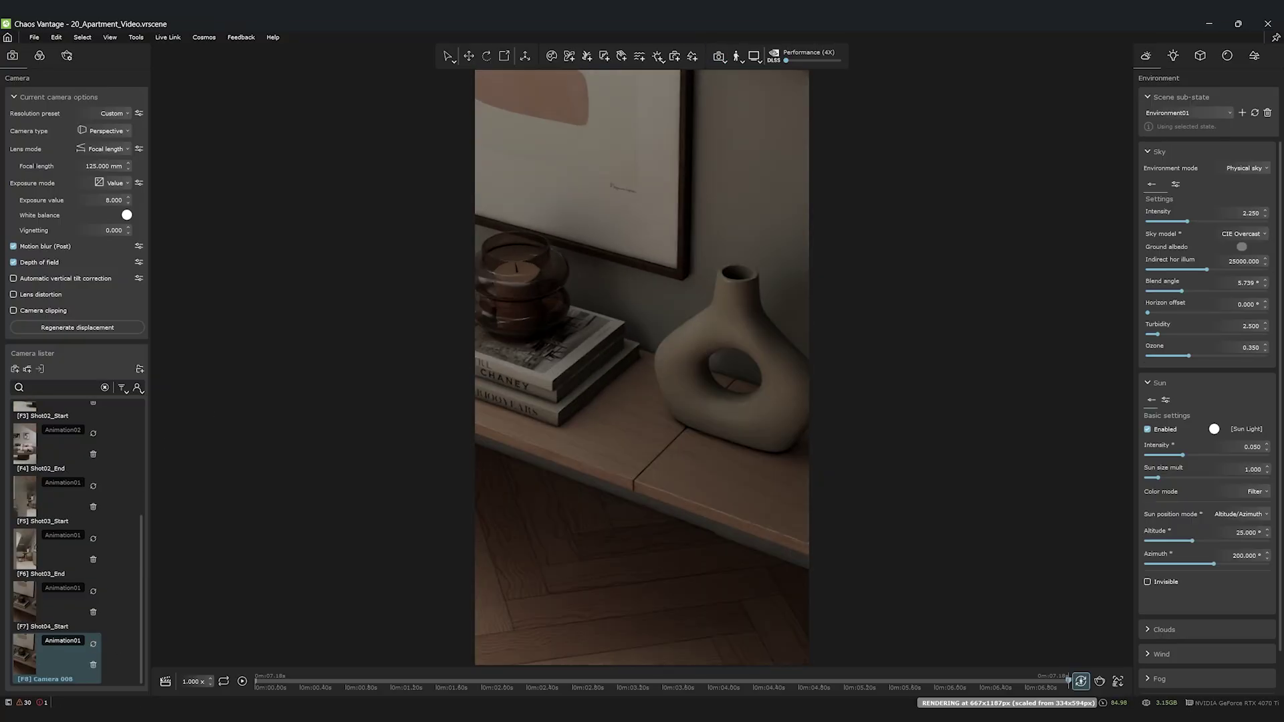
{"action": "double_click", "coordinate": [46, 680]}
{"action": "type", "text": "Shot04_End"}
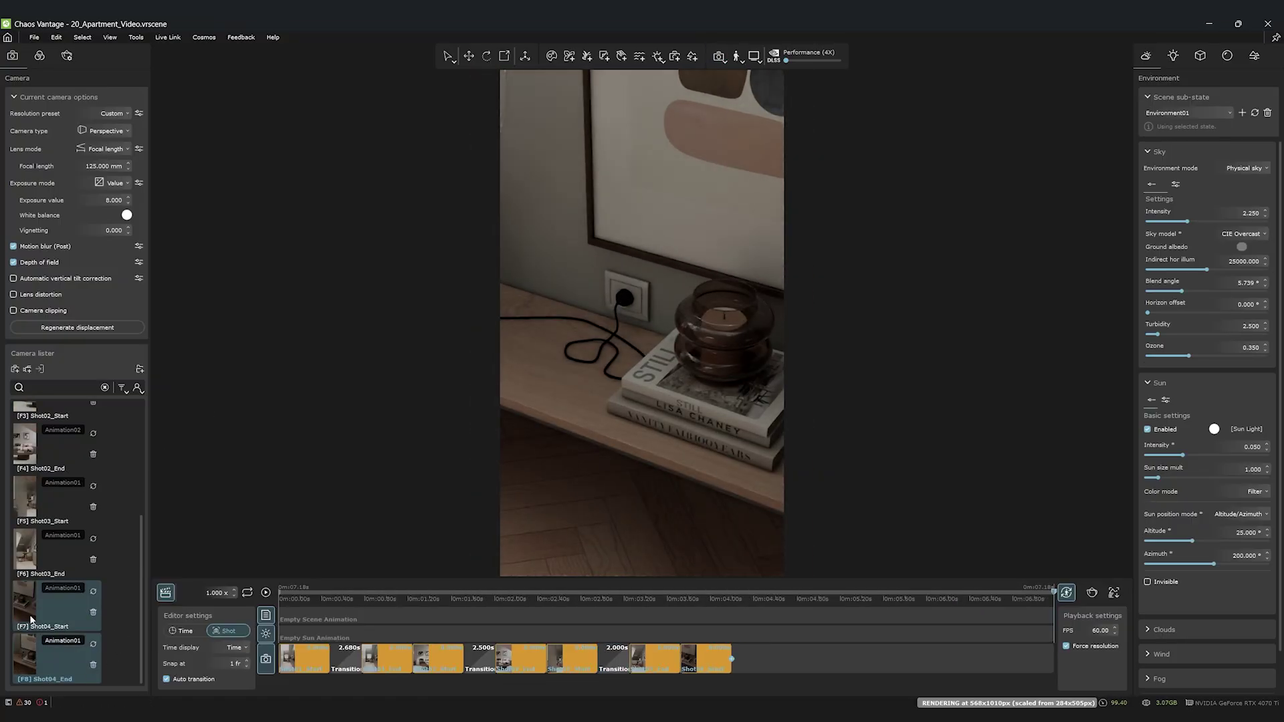
Append Shot04_End after Shot04_Start on the cameras track and play the animation.
{"action": "left_click_drag", "start_coordinate": [31, 652], "coordinate": [752, 658]}
{"action": "left_click", "coordinate": [822, 696]}
{"action": "left_click", "coordinate": [265, 593]}
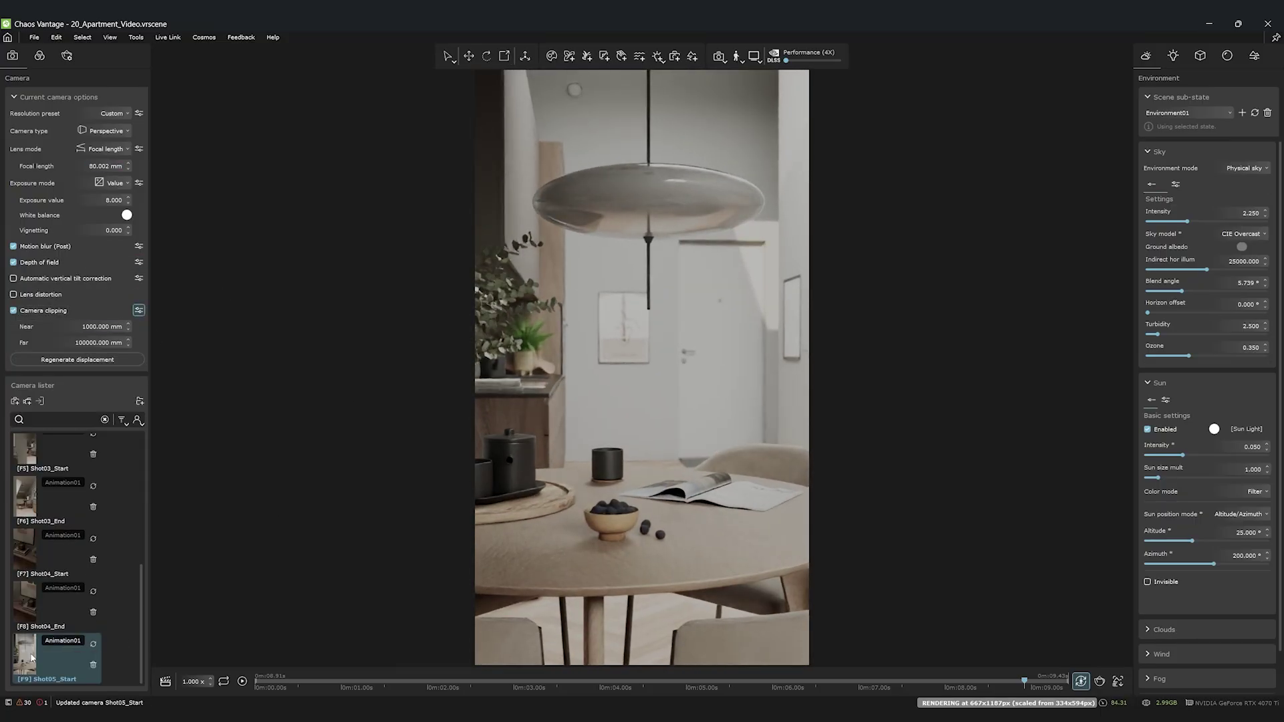
Add the fifth shot's end camera from the Shot05_Start view and play the complete animation.
{"action": "scroll", "coordinate": [655, 517], "scroll_direction": "down", "scroll_amount": 1}
{"action": "left_click", "coordinate": [14, 402]}
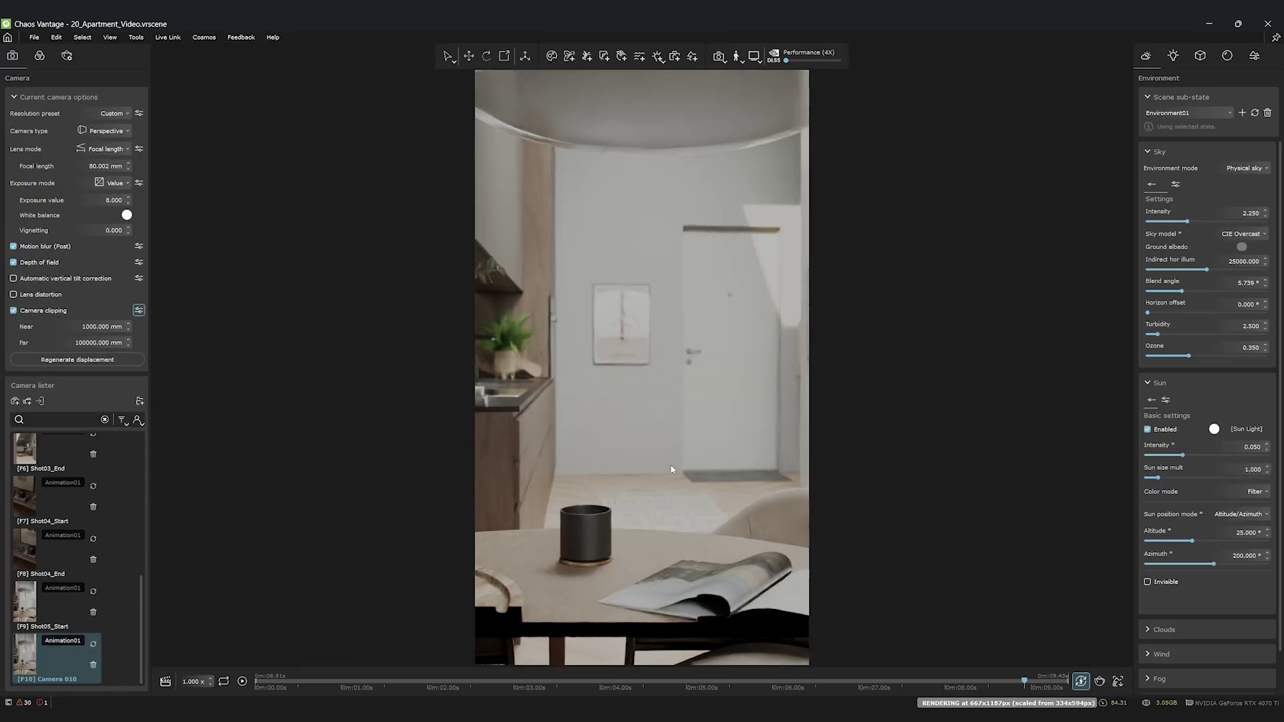
{"action": "left_click", "coordinate": [53, 605]}
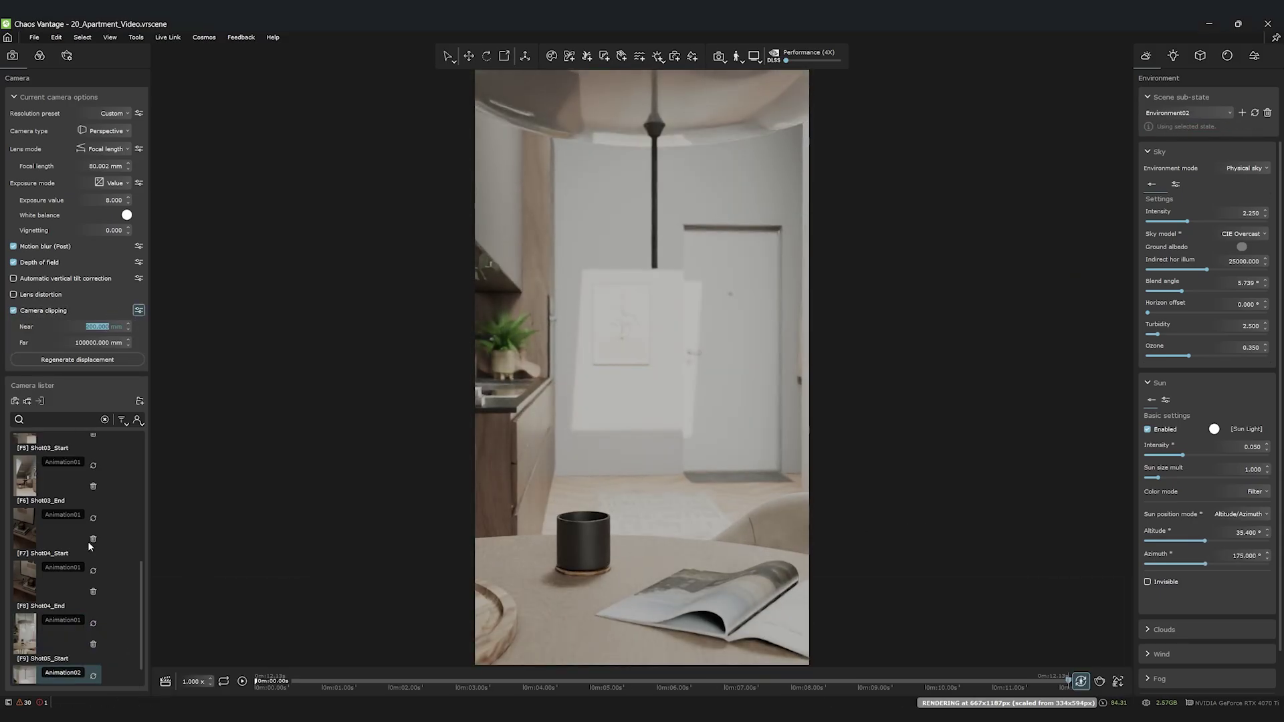
{"action": "left_click", "coordinate": [265, 592]}
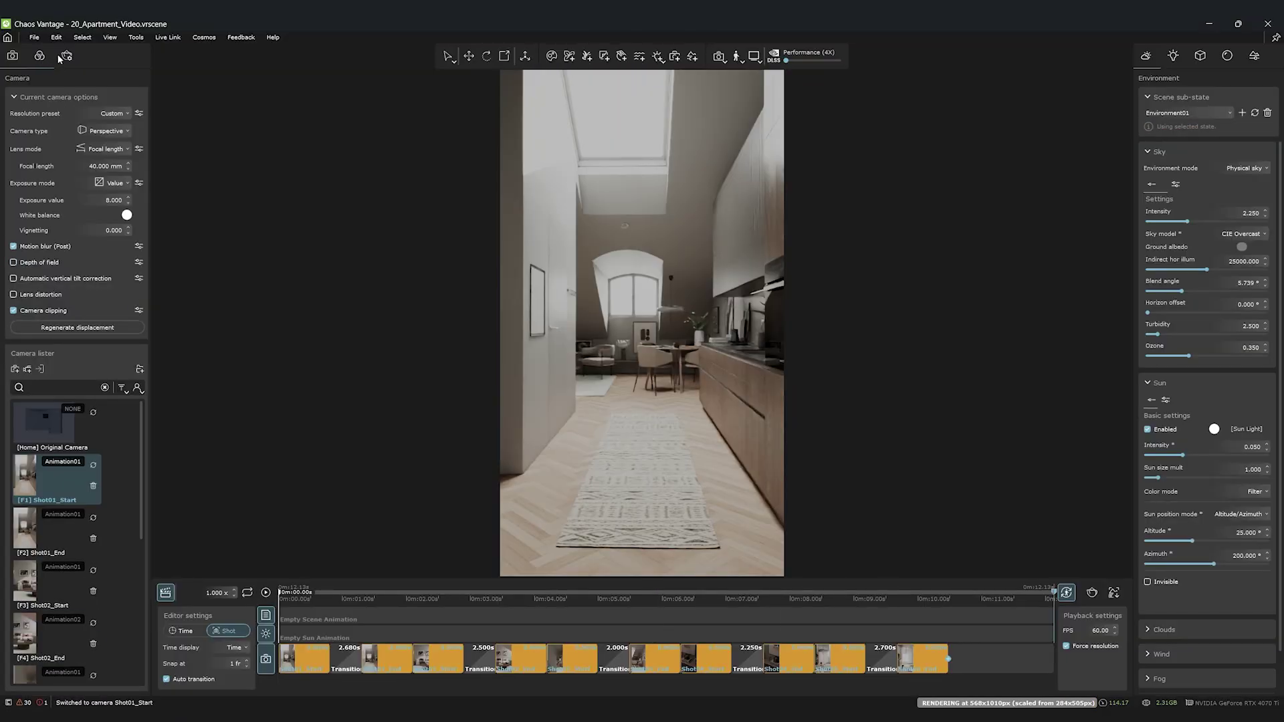
Open the render settings, and select the Ultra quality preset in the sequence render setup before closing it.
{"action": "left_click", "coordinate": [63, 57]}
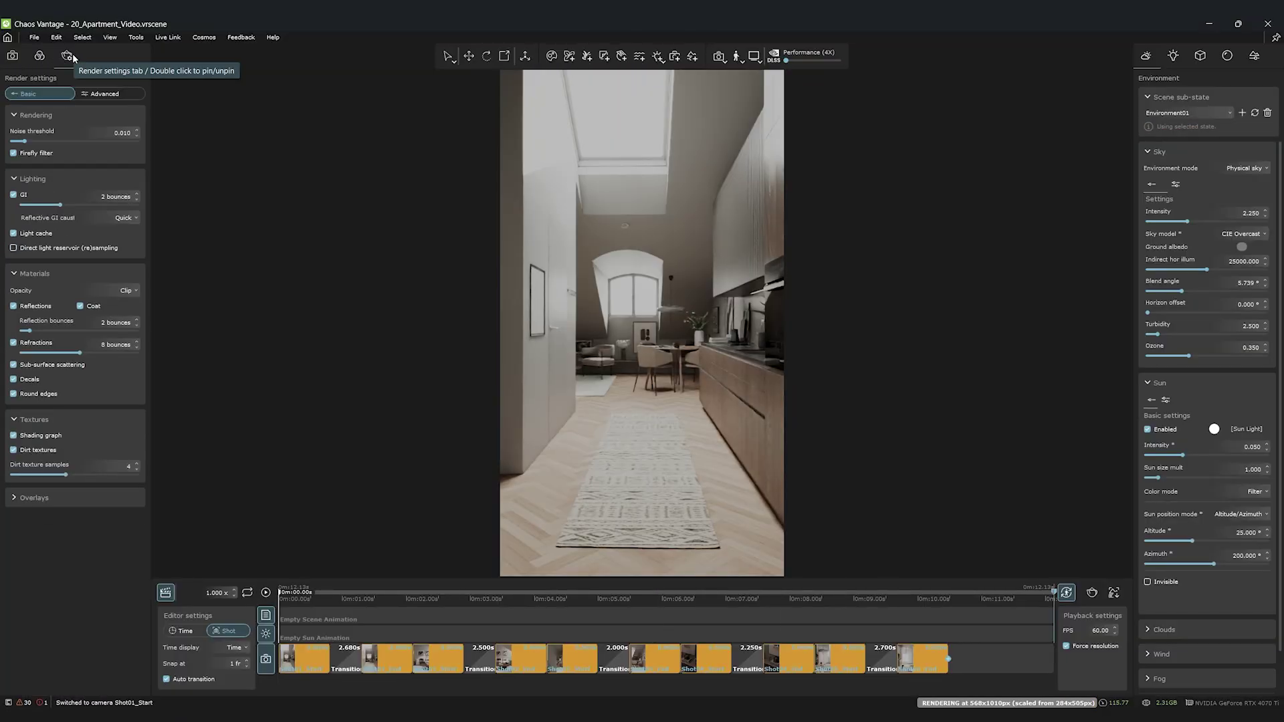
{"action": "left_click", "coordinate": [1066, 593]}
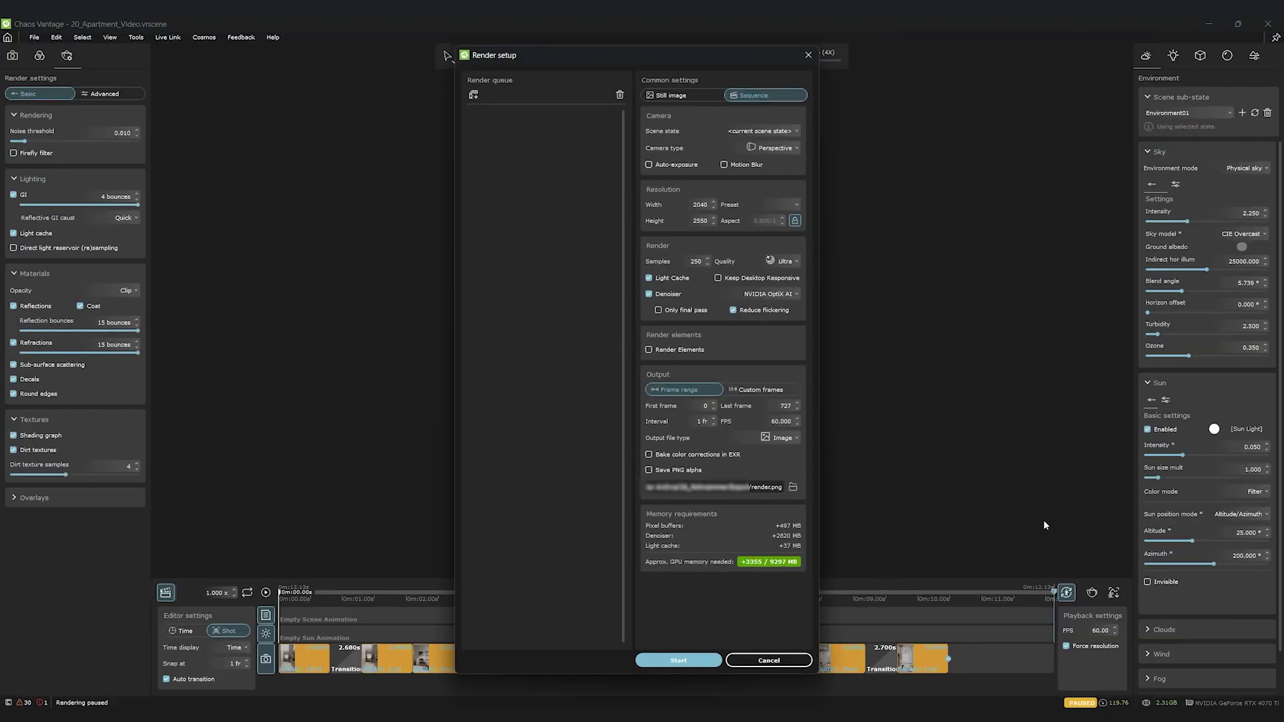
{"action": "left_click", "coordinate": [786, 262]}
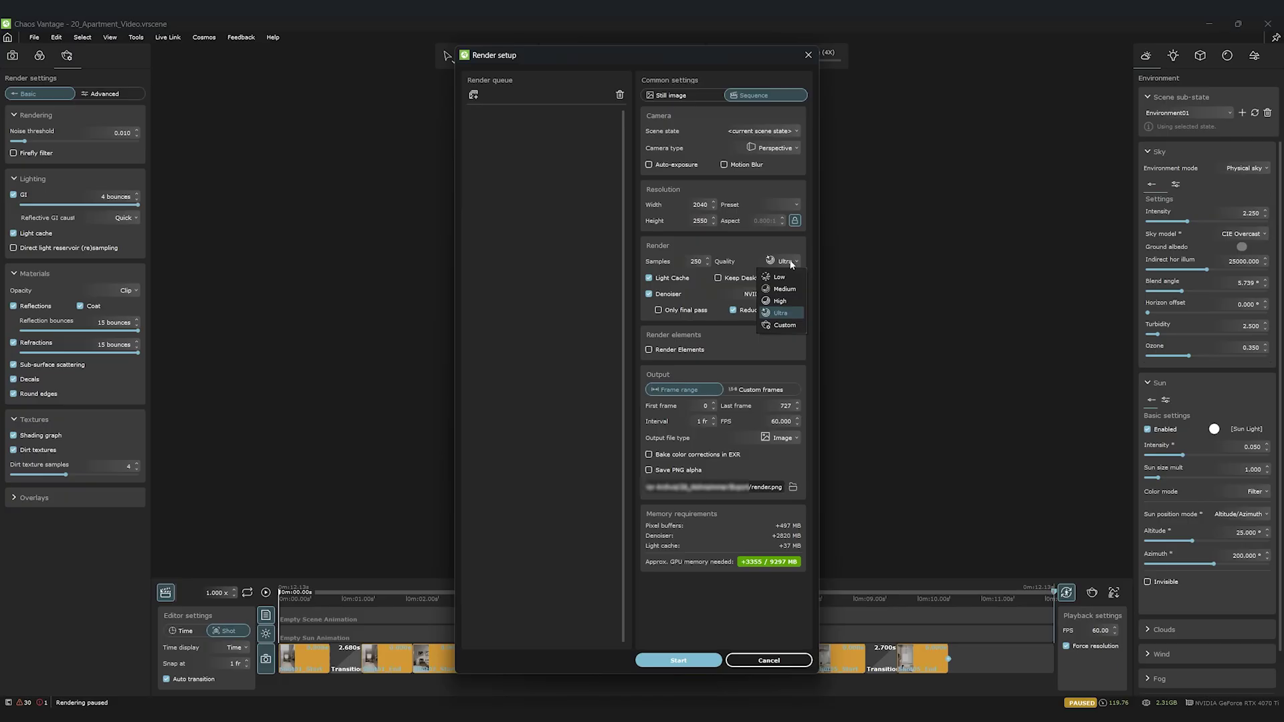
{"action": "left_click", "coordinate": [781, 314]}
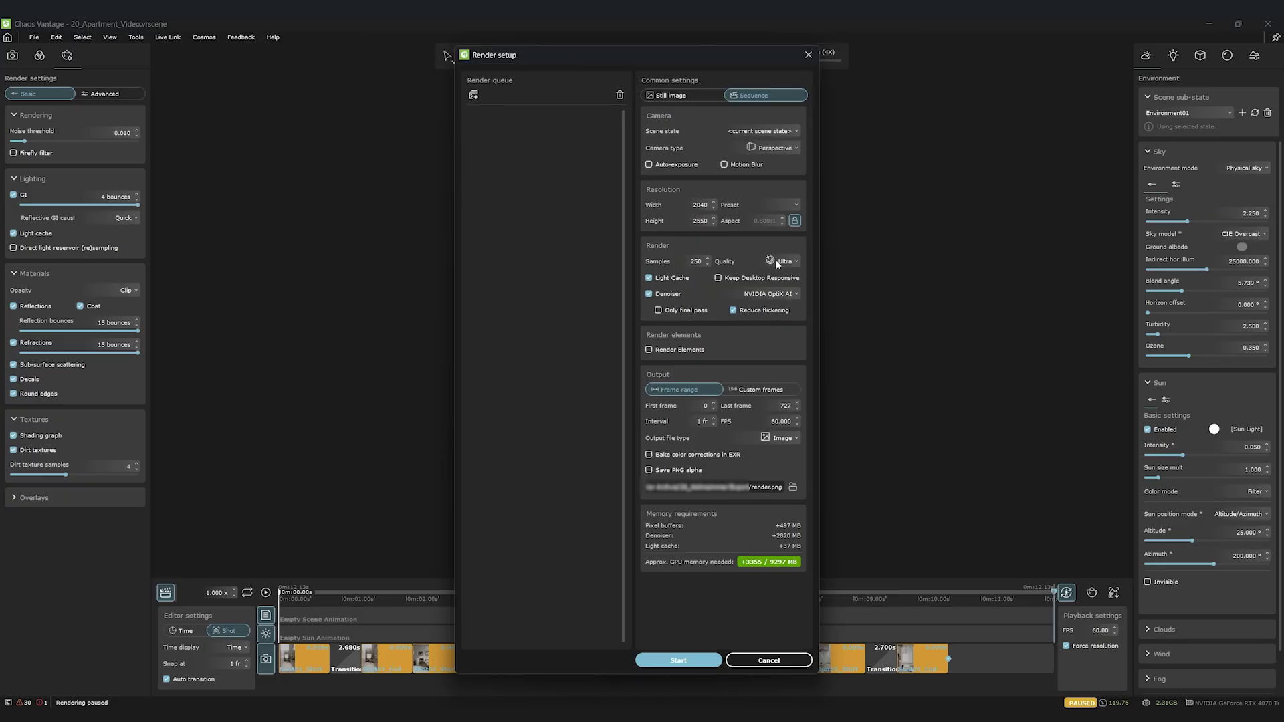
{"action": "left_click", "coordinate": [808, 54]}
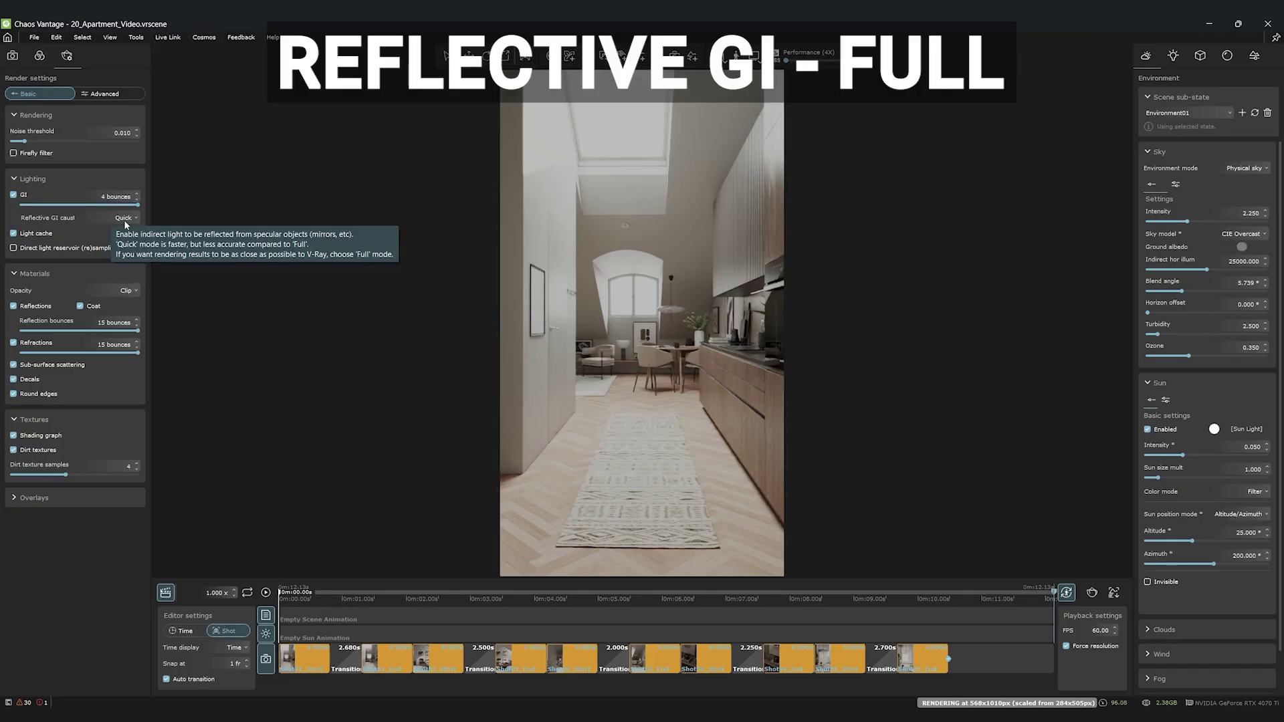
Set the reflective GI caustics to Full and the reflection and refraction bounces to 15.
{"action": "left_click", "coordinate": [125, 219]}
{"action": "left_click", "coordinate": [103, 246]}
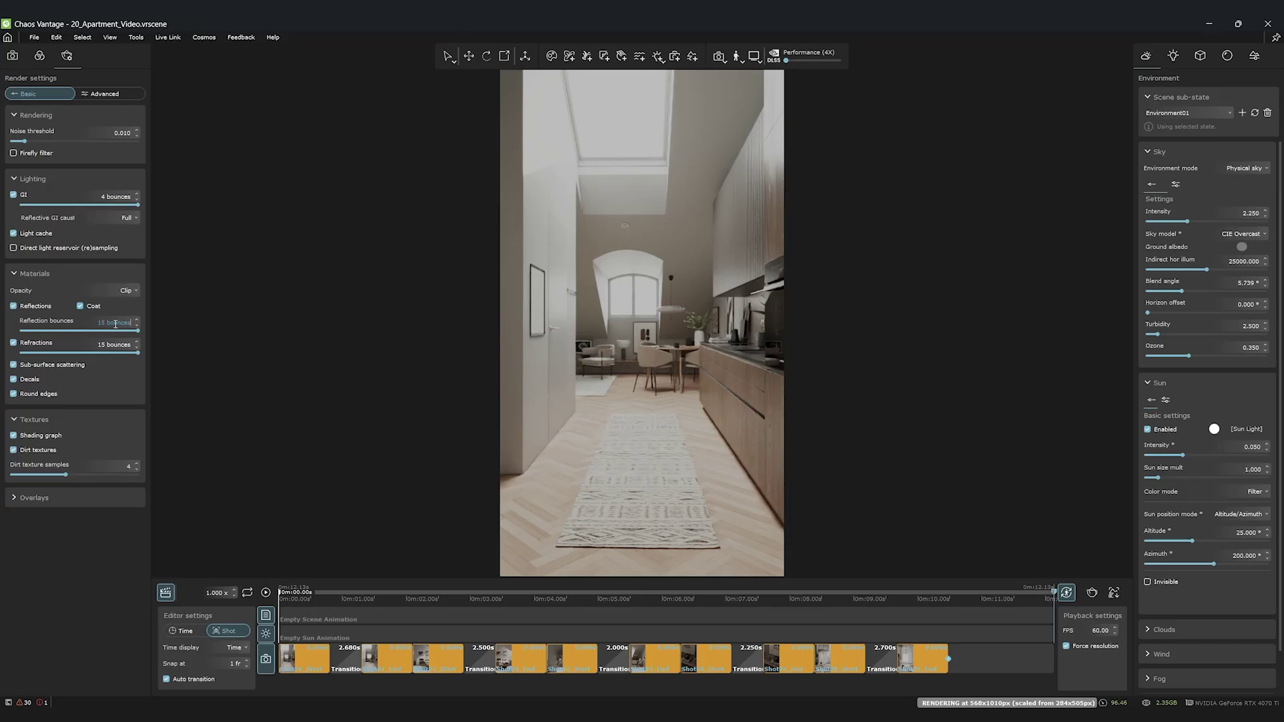
{"action": "type", "text": "5"}
{"action": "double_click", "coordinate": [114, 346]}
Open the render setup and set the sequence resolution to 1080 x 1920 pixels.
{"action": "left_click", "coordinate": [1090, 592]}
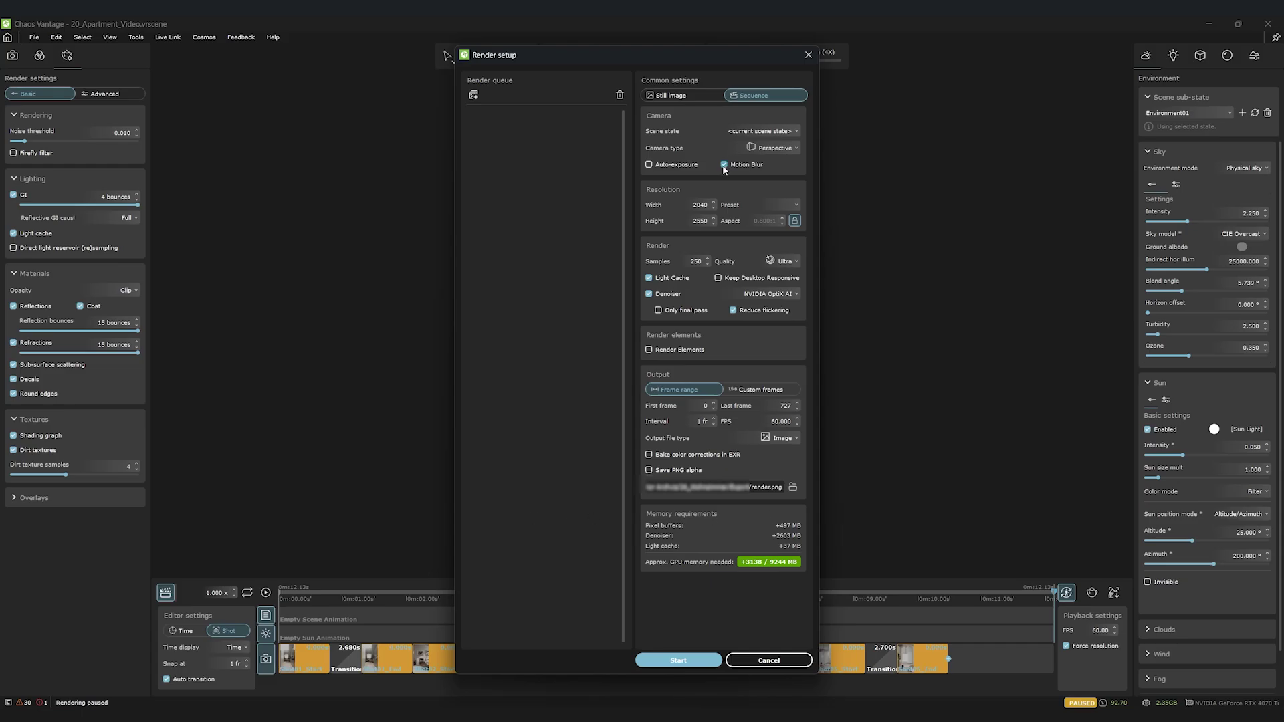
{"action": "double_click", "coordinate": [702, 205]}
{"action": "type", "text": "108"}
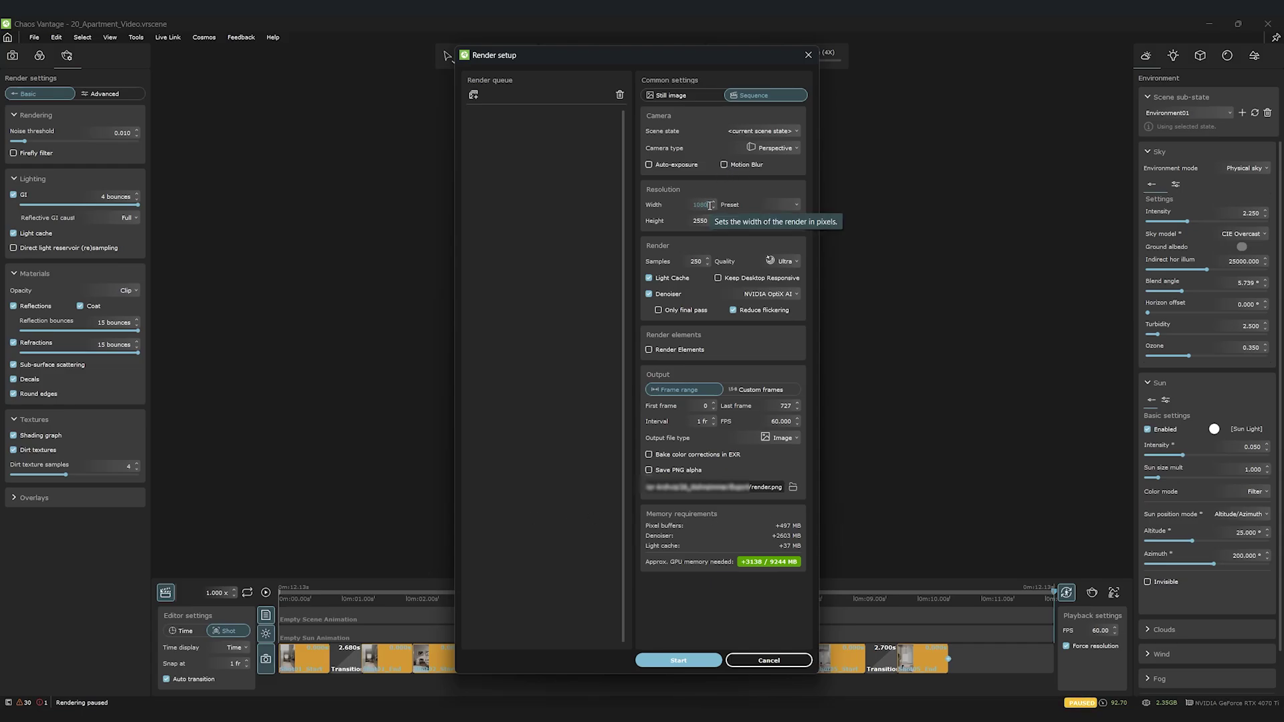
{"action": "key", "text": "Return"}
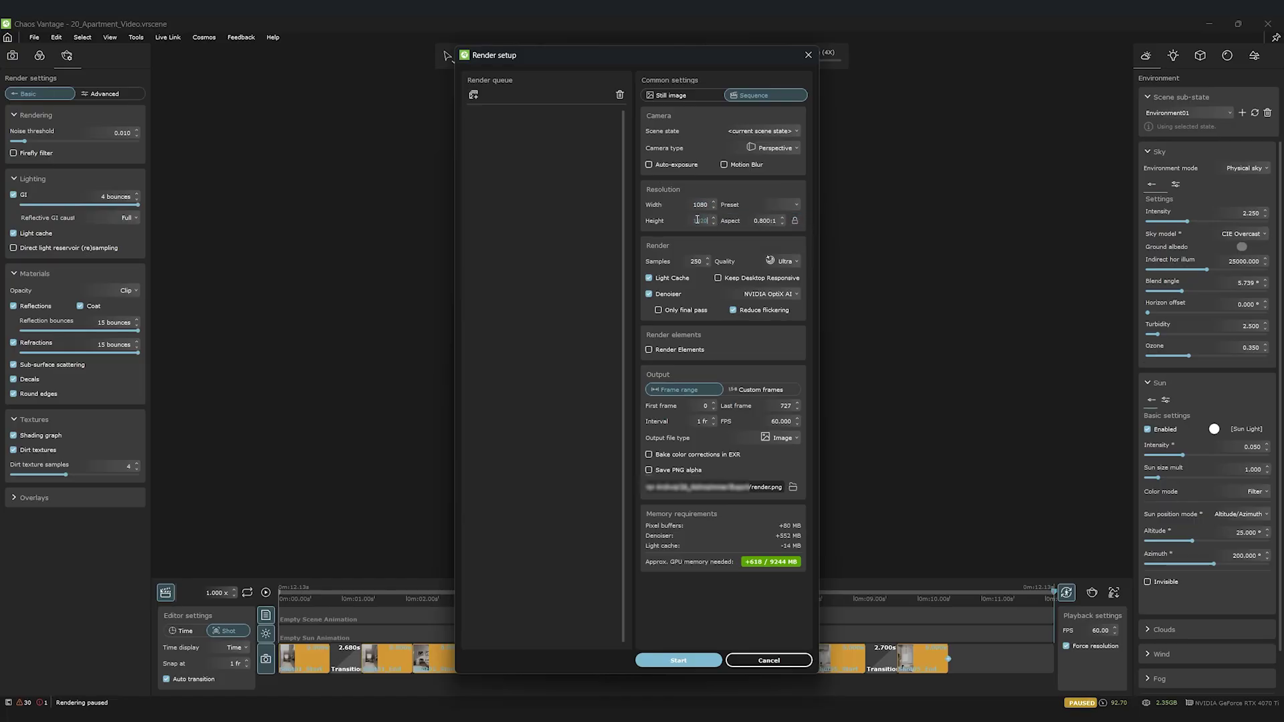
{"action": "key", "text": "Return"}
Toggle the denoiser's Reduce flickering option and set the output frame rate to 60 FPS.
{"action": "left_click", "coordinate": [732, 311]}
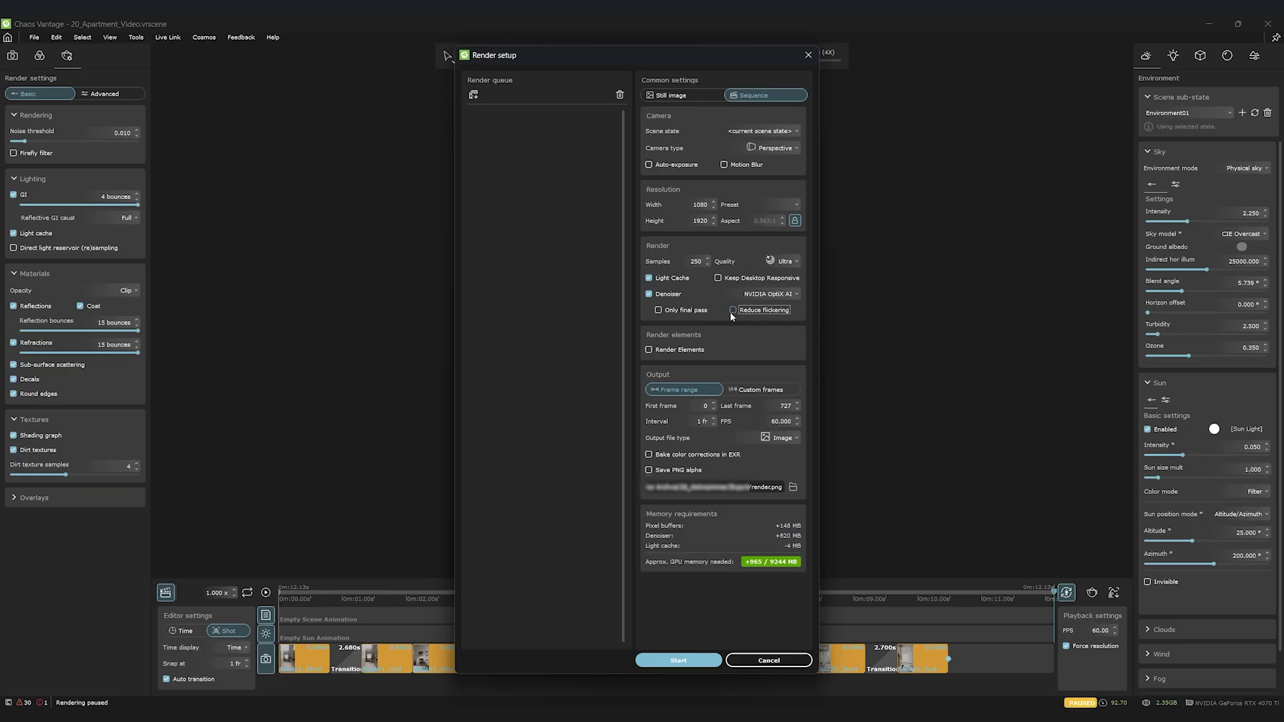
{"action": "left_click", "coordinate": [775, 423]}
{"action": "type", "text": "60"}
{"action": "key", "text": "Return"}
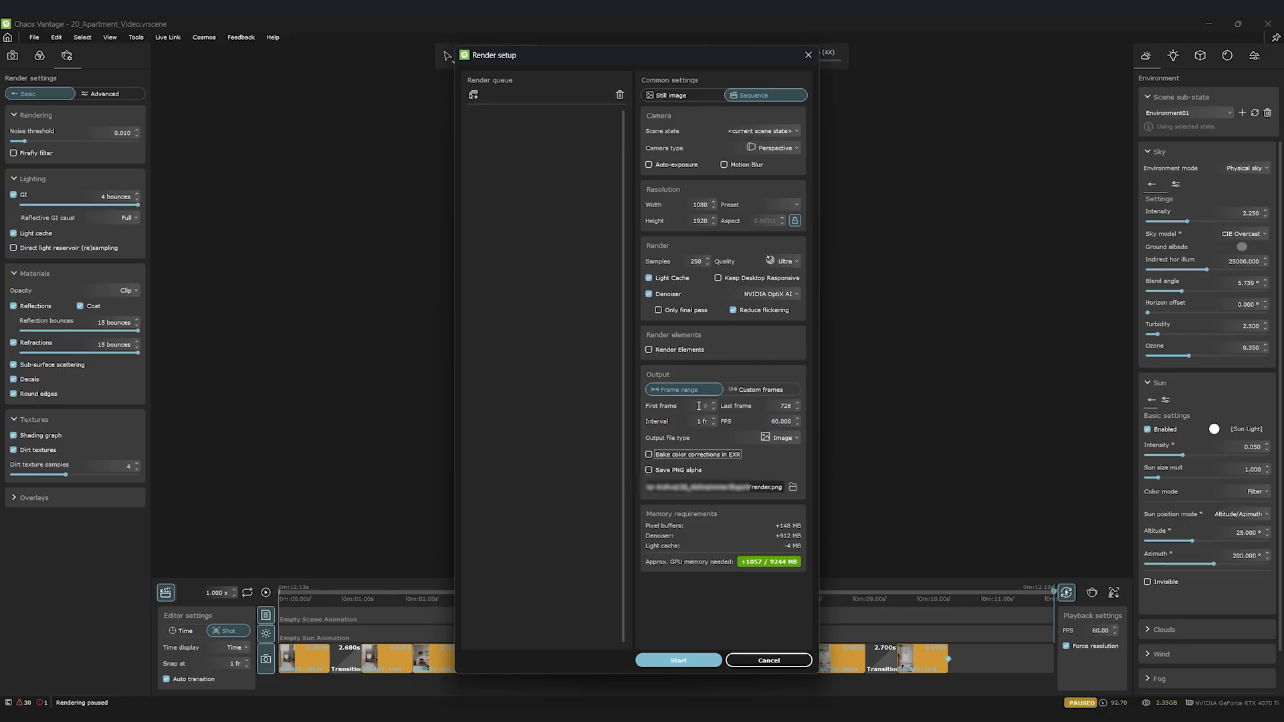
Set the output file to Render.png and start rendering the sequence.
{"action": "left_click", "coordinate": [793, 488]}
{"action": "type", "text": "Render.png"}
{"action": "key", "text": "Return"}
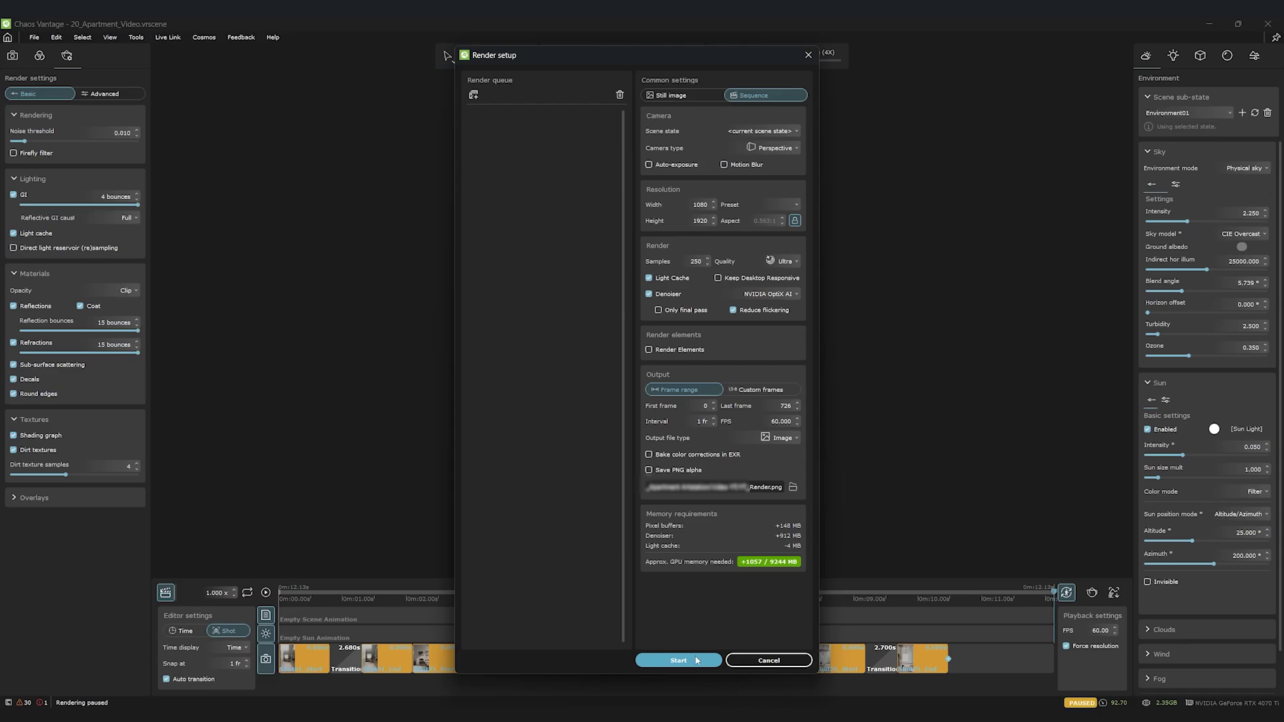
{"action": "left_click", "coordinate": [678, 661]}
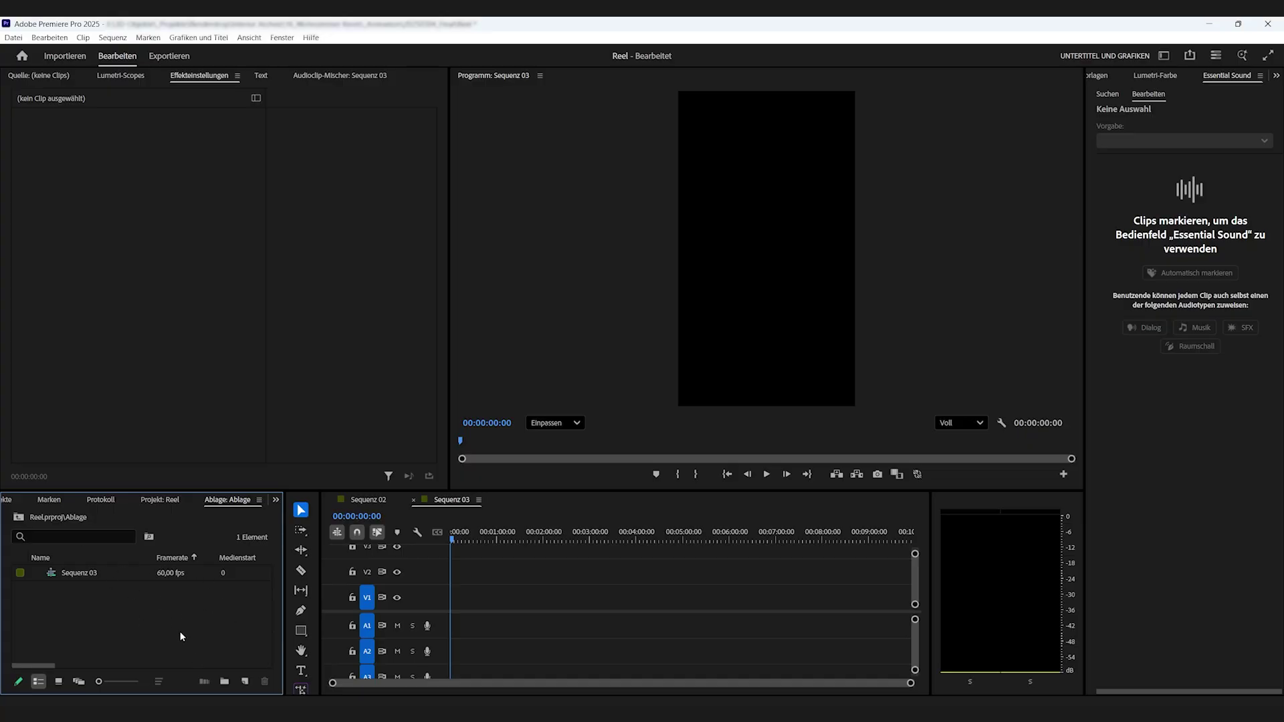
In Adobe Premiere Pro, import the rendered frames beginning with Animation_Vantage.00000 as an image sequence.
{"action": "right_click", "coordinate": [107, 610]}
{"action": "left_click", "coordinate": [154, 460]}
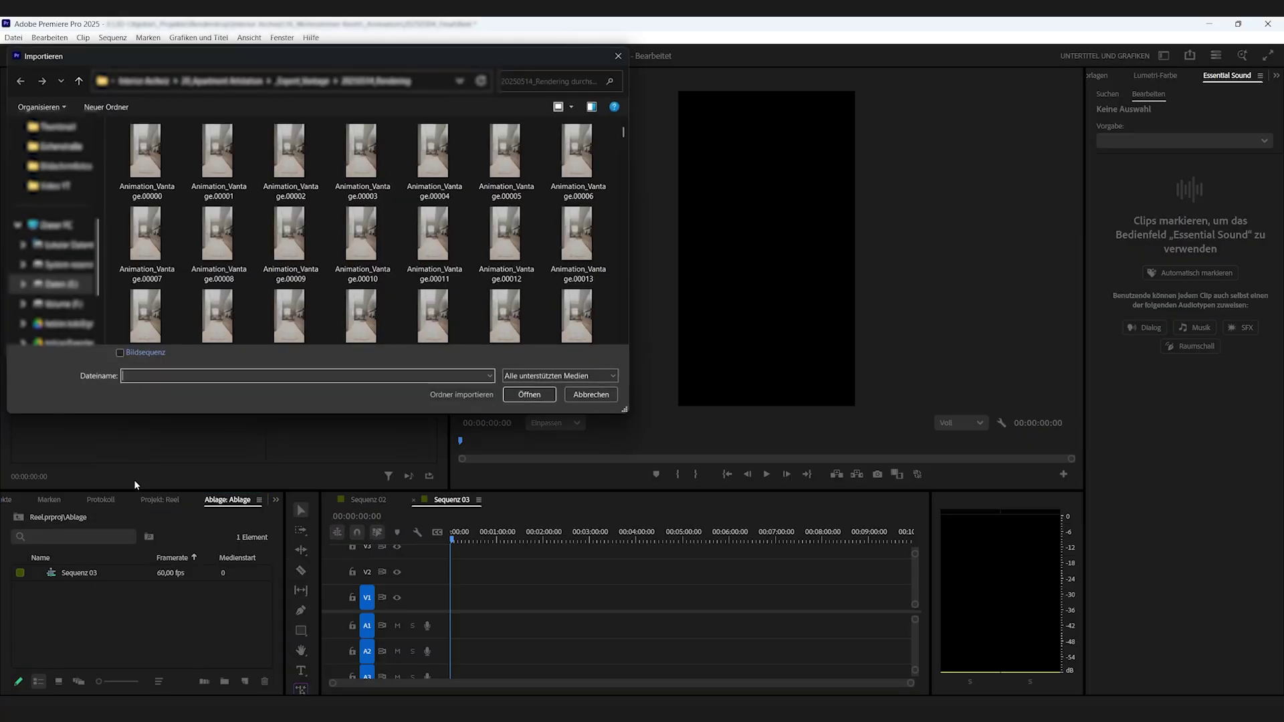
{"action": "left_click", "coordinate": [152, 161]}
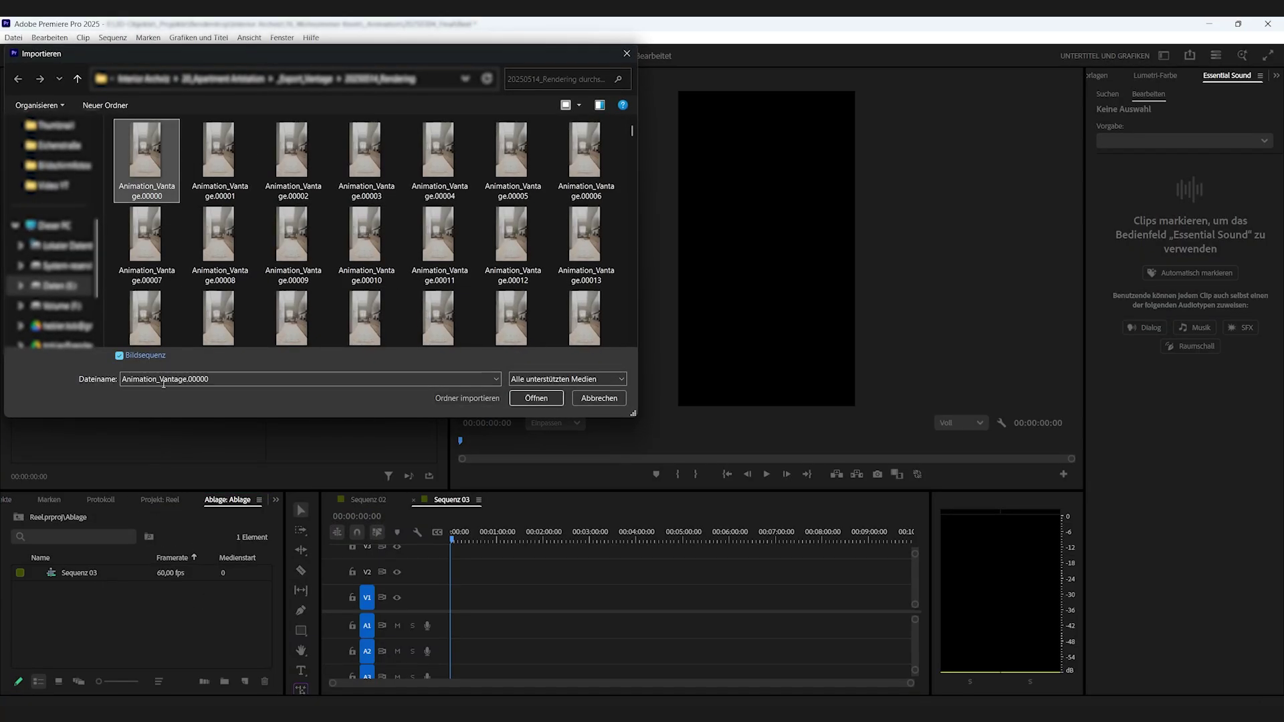
{"action": "left_click", "coordinate": [120, 355]}
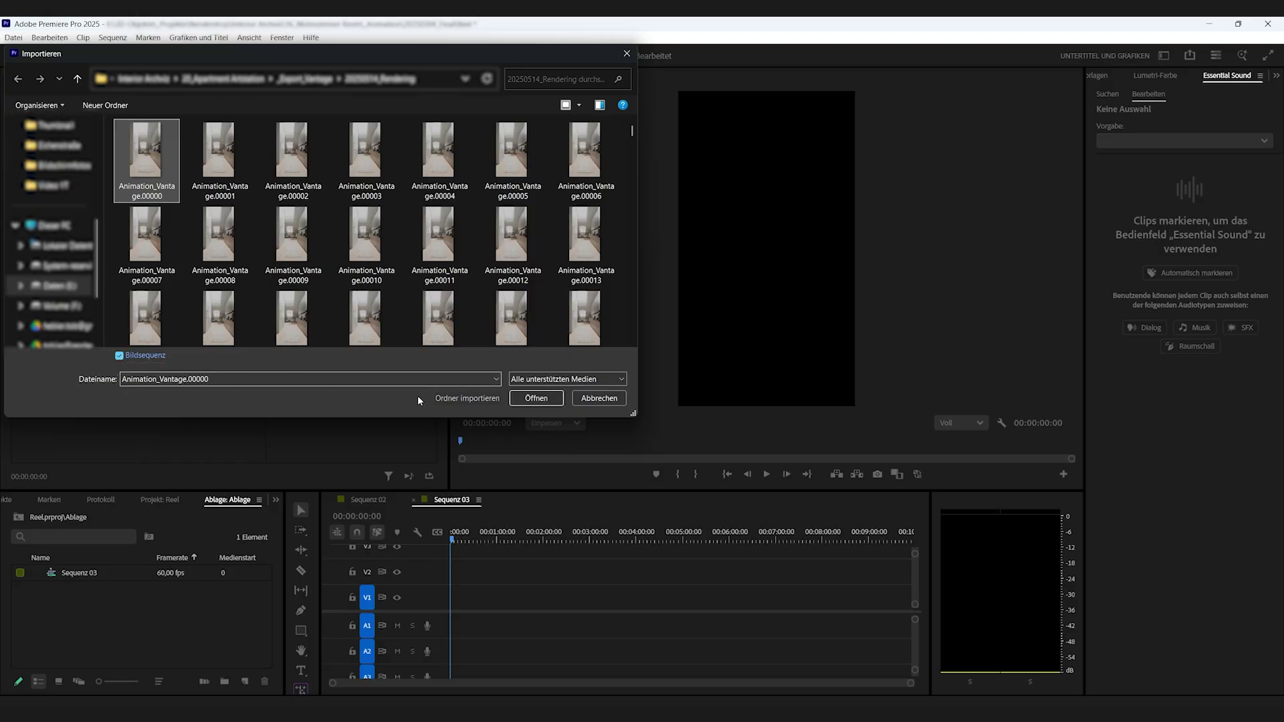
{"action": "left_click", "coordinate": [535, 398]}
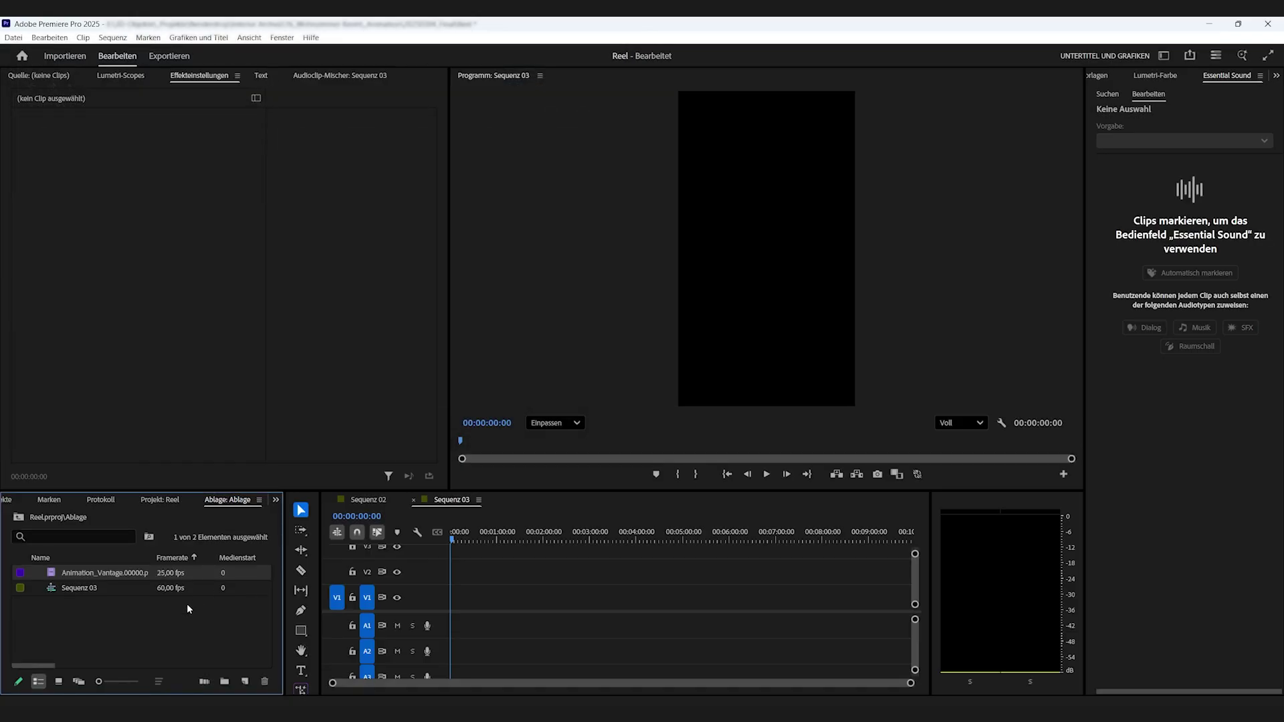
Interpret the imported Animation_Vantage image sequence at a frame rate of 60 fps.
{"action": "right_click", "coordinate": [91, 579]}
{"action": "mouse_move", "coordinate": [201, 167]}
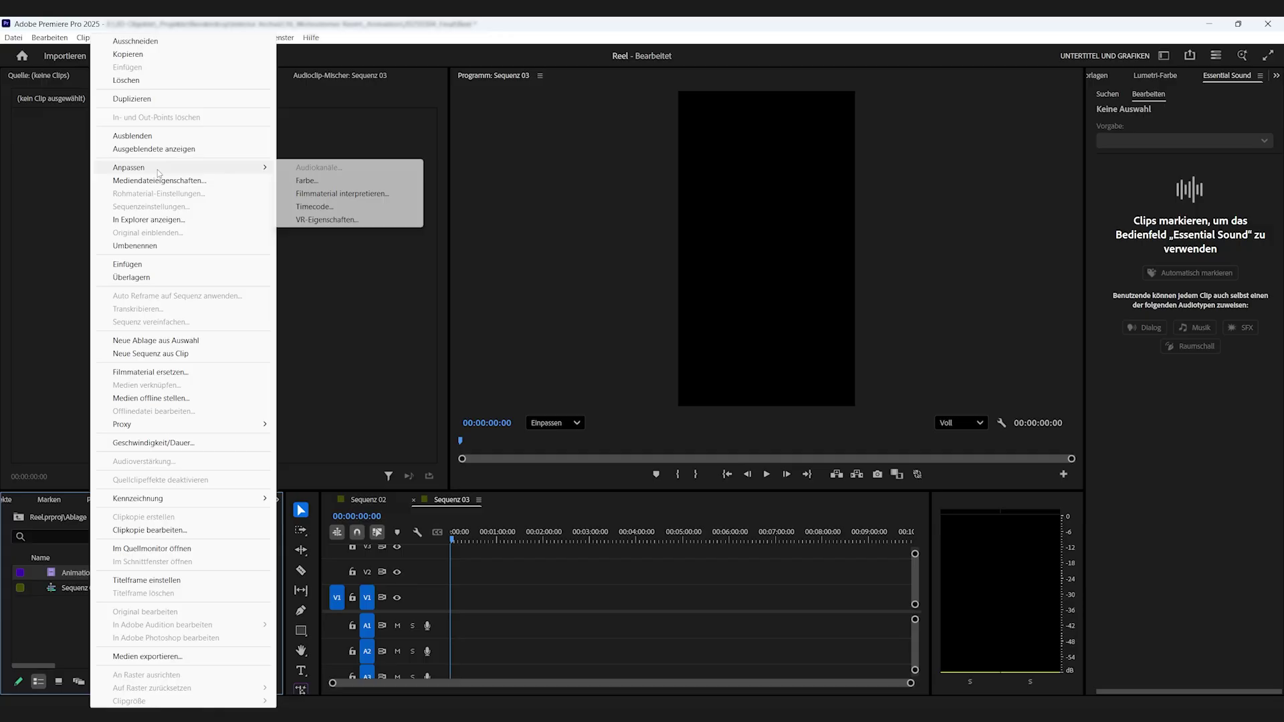
{"action": "left_click", "coordinate": [317, 193]}
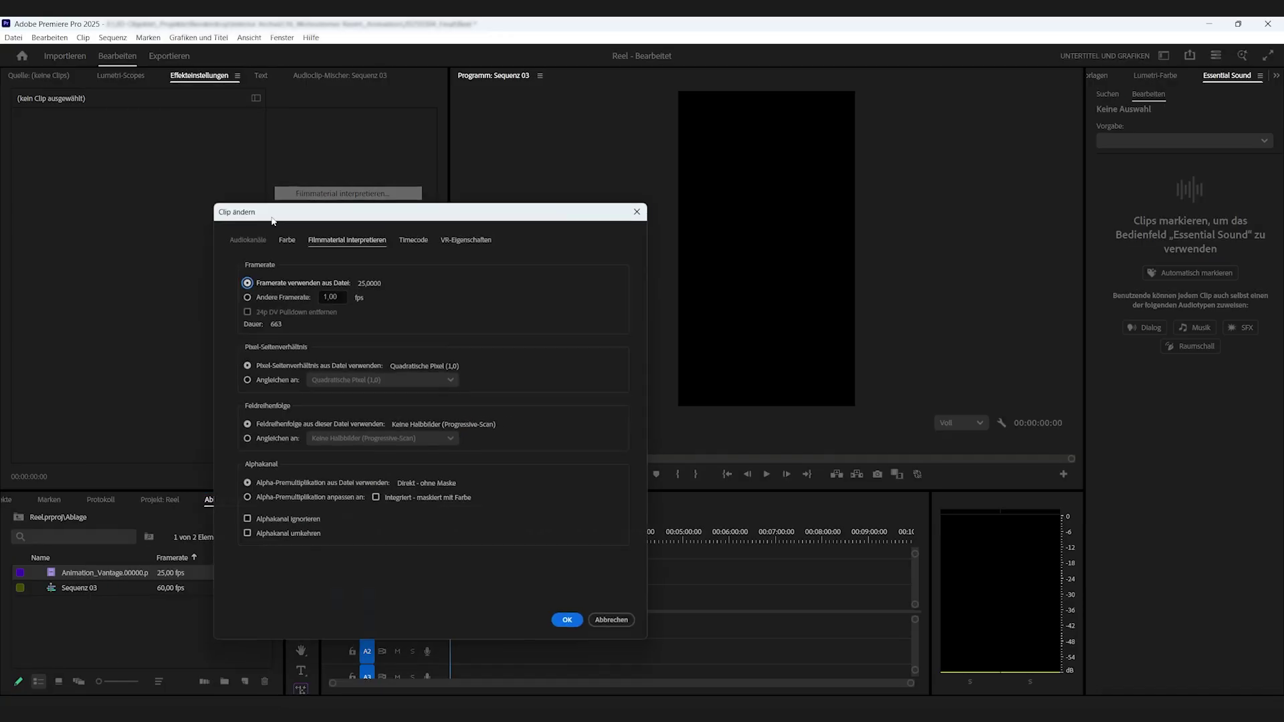
{"action": "left_click", "coordinate": [271, 295]}
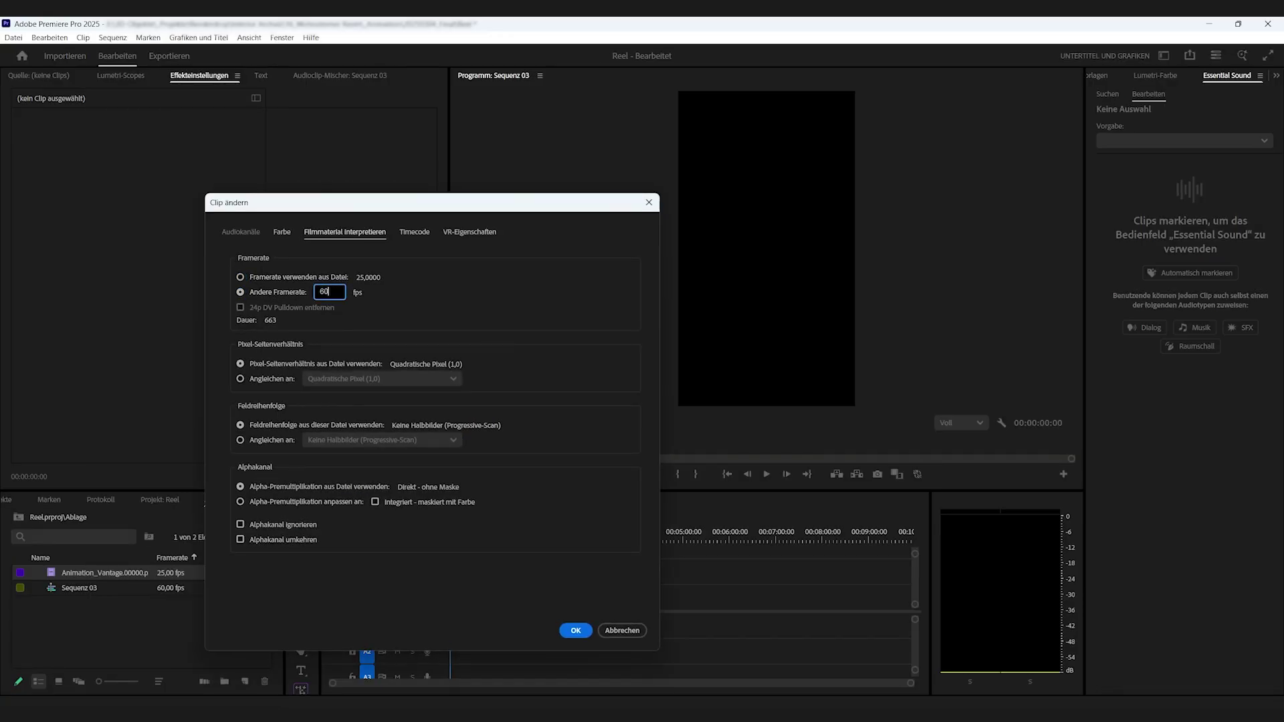
{"action": "key", "text": "Return"}
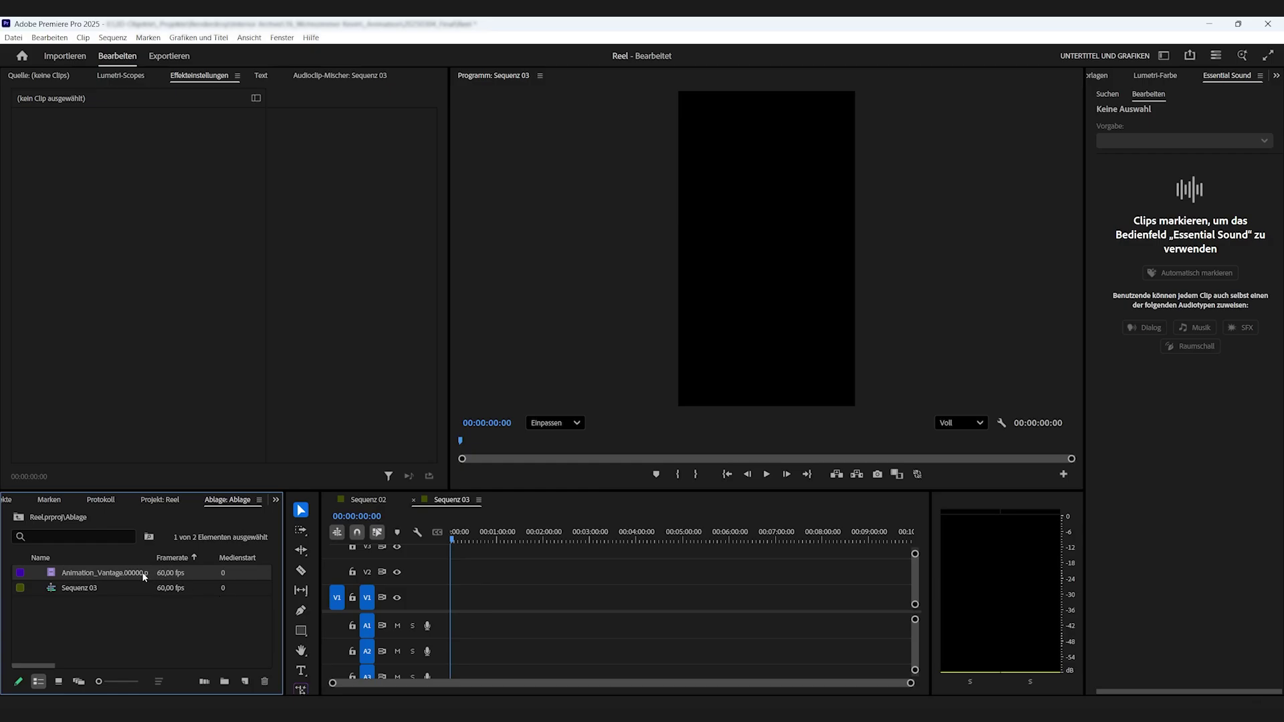